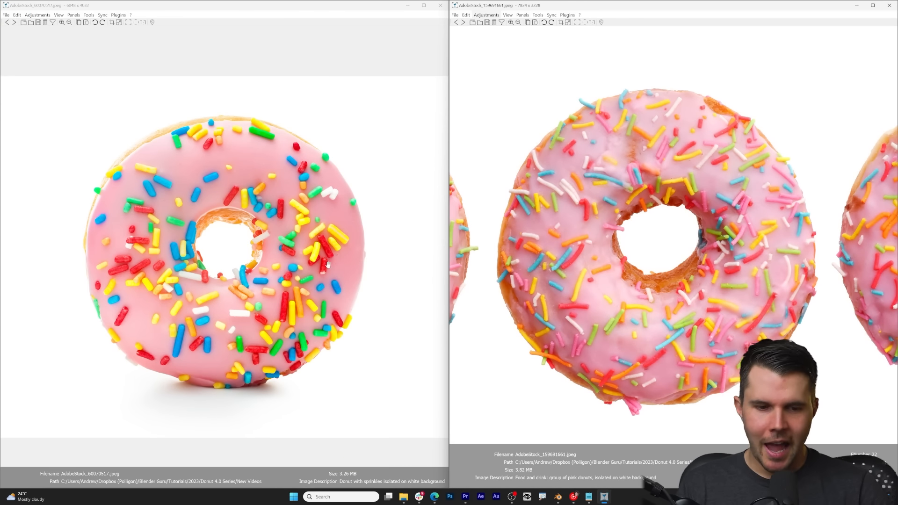
Step: Examine the shapes, lengths and rounded ends of the sprinkles in the donut reference photo AdobeStock_60070517.jpeg
scroll(260, 258, down, 1)
scroll(255, 251, down, 5)
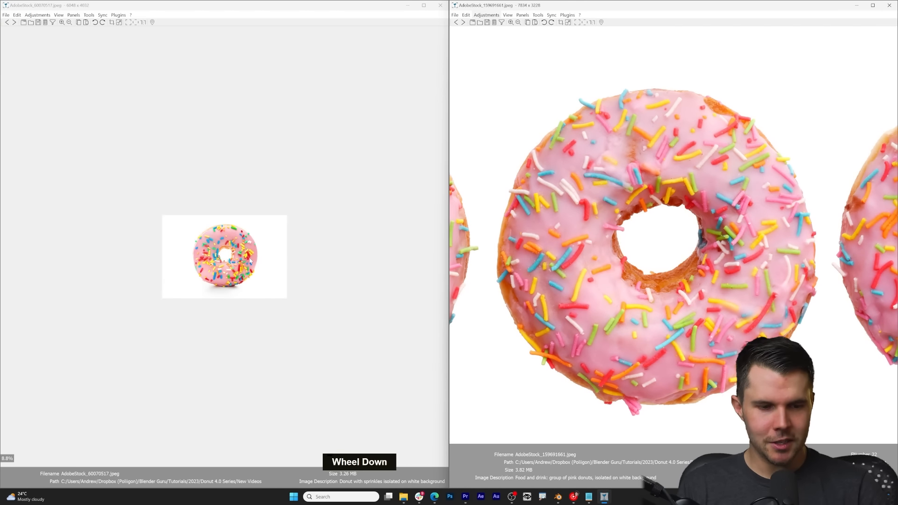
scroll(656, 271, down, 4)
scroll(658, 269, down, 3)
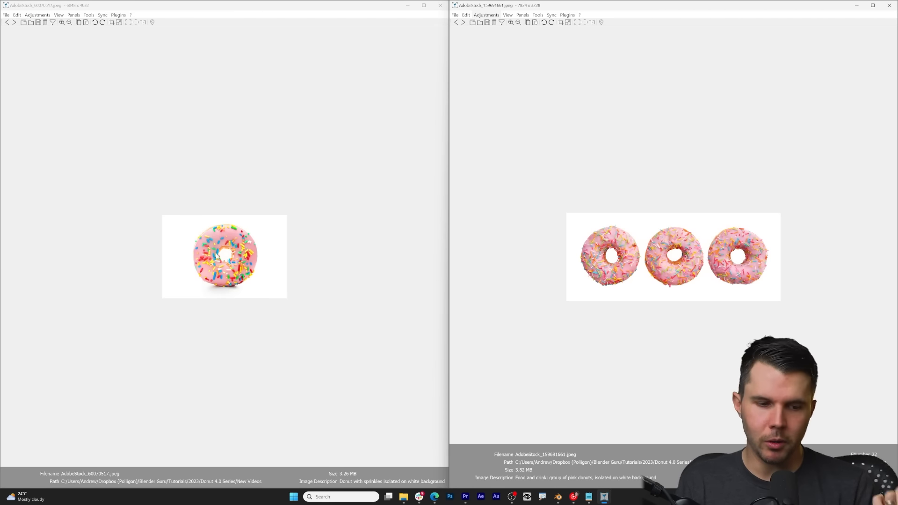
scroll(225, 260, up, 5)
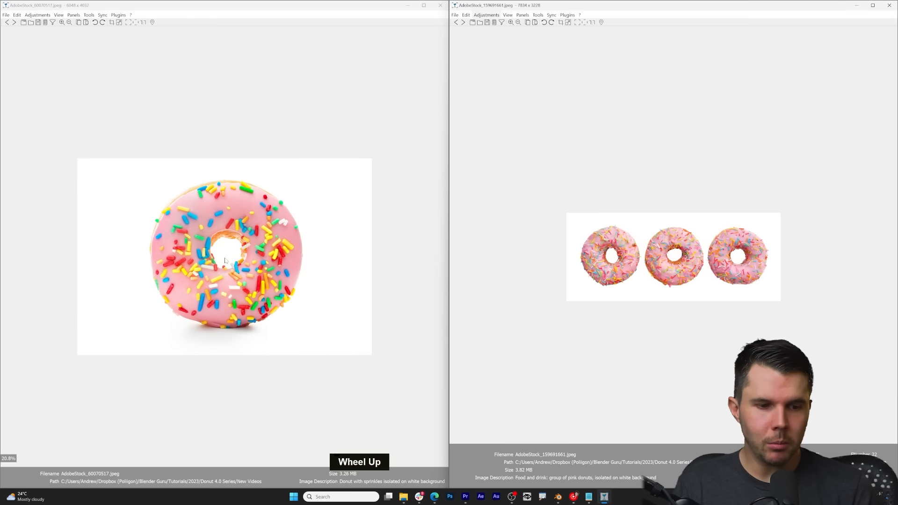
scroll(227, 257, up, 2)
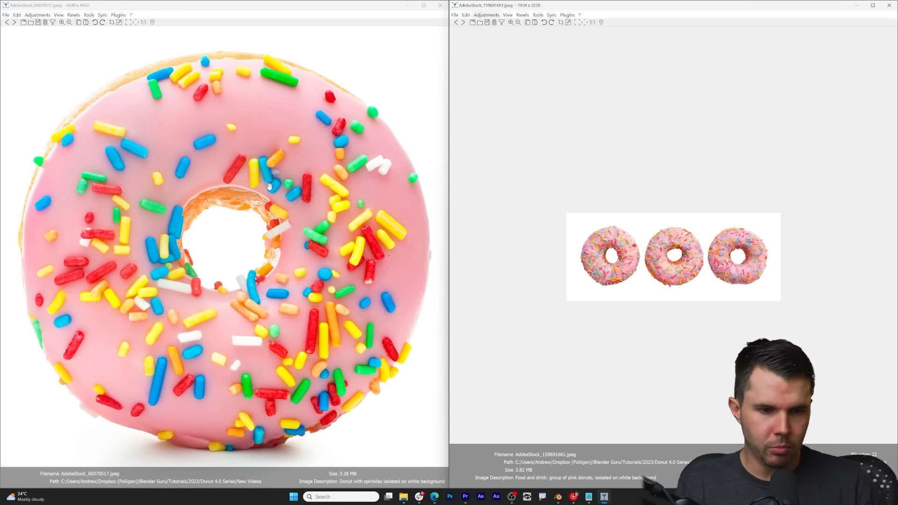
drag(269, 186, 292, 153)
scroll(213, 162, up, 2)
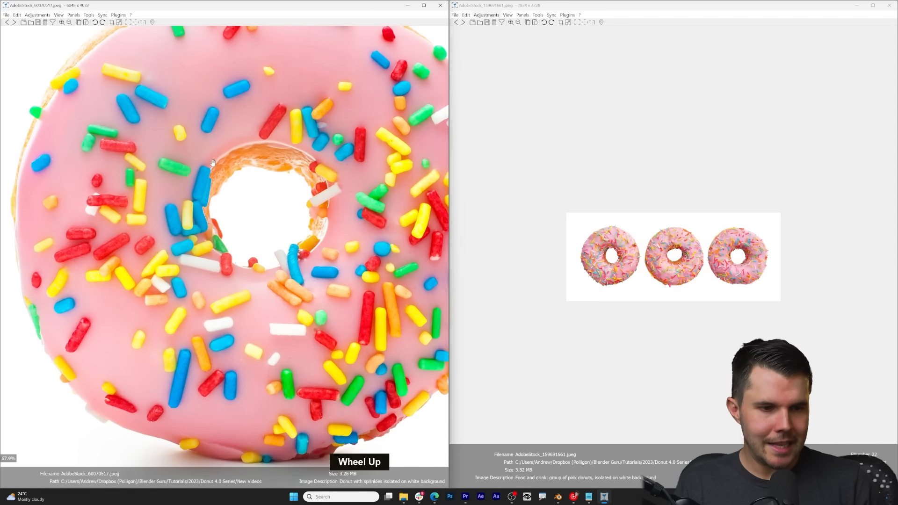
drag(236, 169, 211, 172)
drag(266, 178, 251, 181)
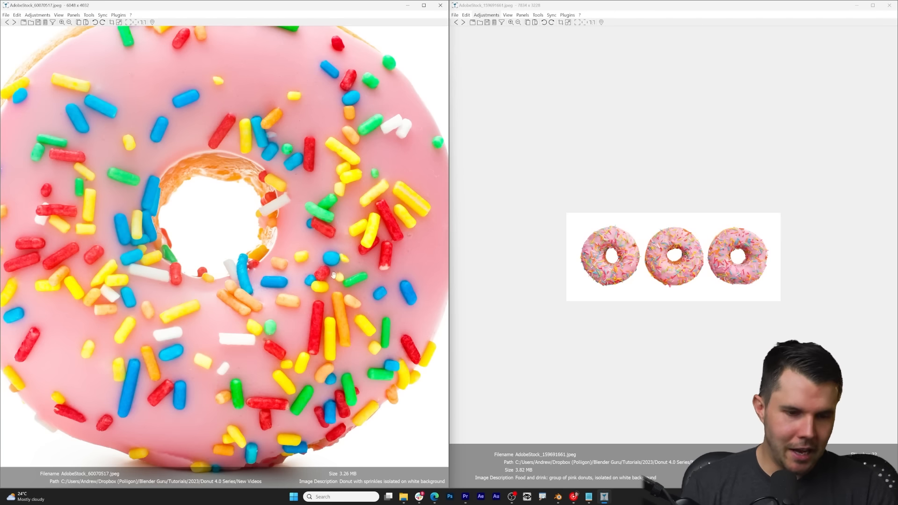
drag(334, 274, 330, 188)
scroll(327, 237, up, 2)
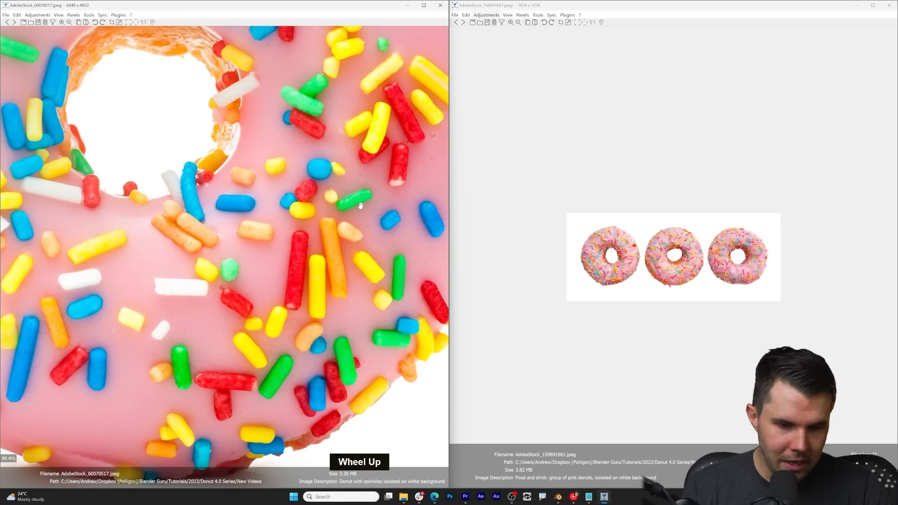
drag(277, 155, 319, 142)
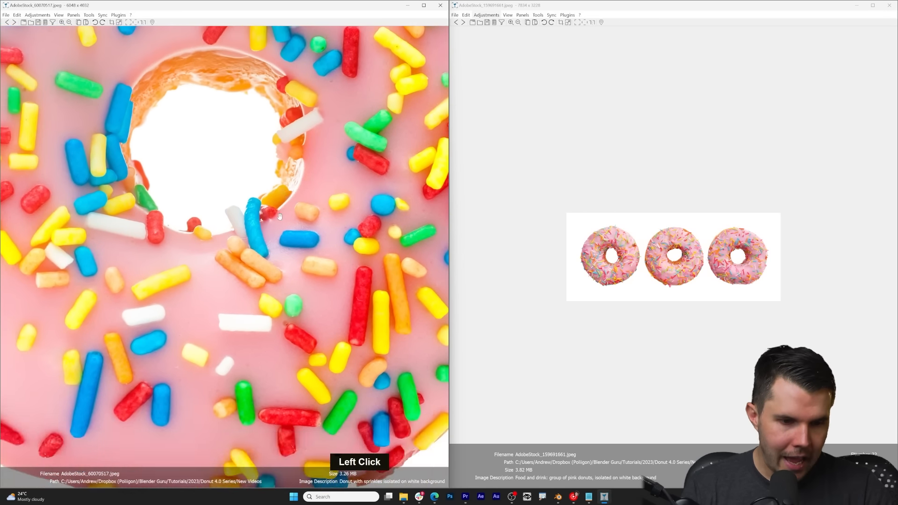
scroll(241, 209, up, 3)
drag(236, 240, 241, 242)
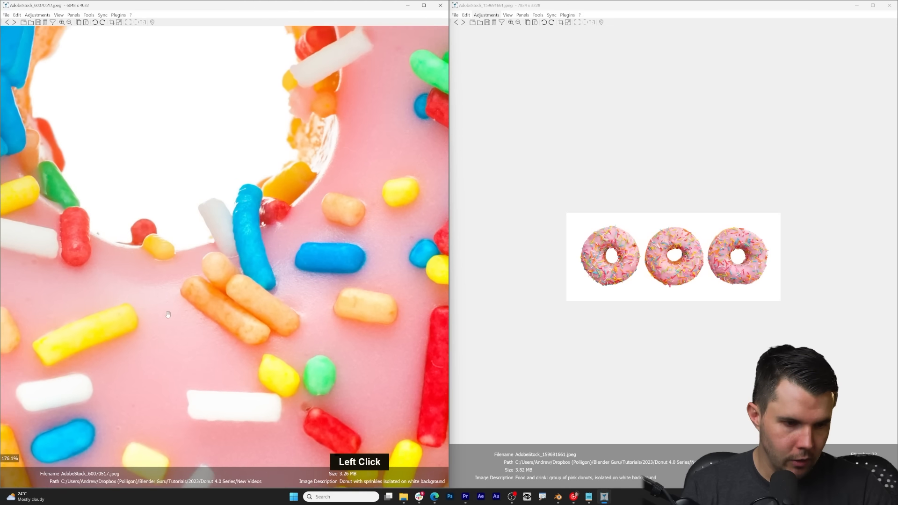
drag(168, 311, 286, 219)
drag(149, 271, 254, 221)
drag(167, 161, 234, 251)
scroll(234, 250, down, 5)
drag(252, 205, 184, 275)
scroll(185, 275, down, 2)
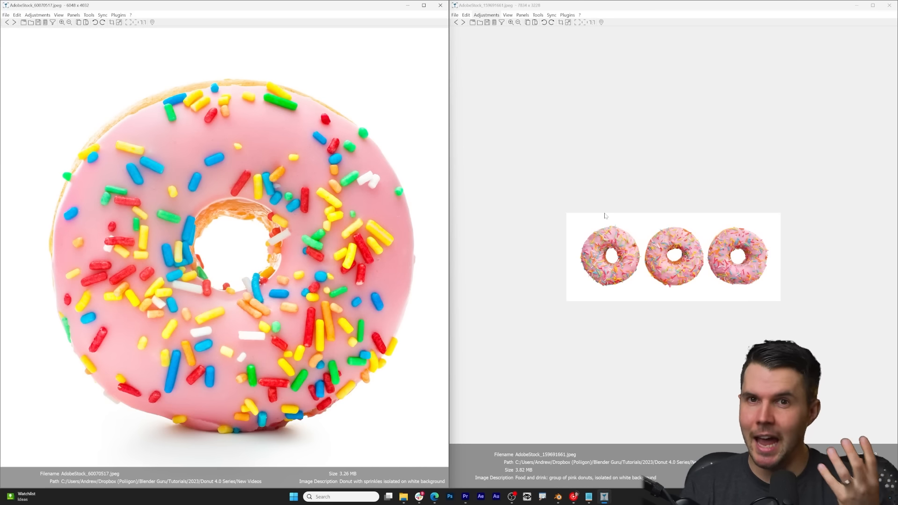
Step: Switch to Blender and shorten the cylinder by scaling its whole mesh along the Z axis
click(557, 497)
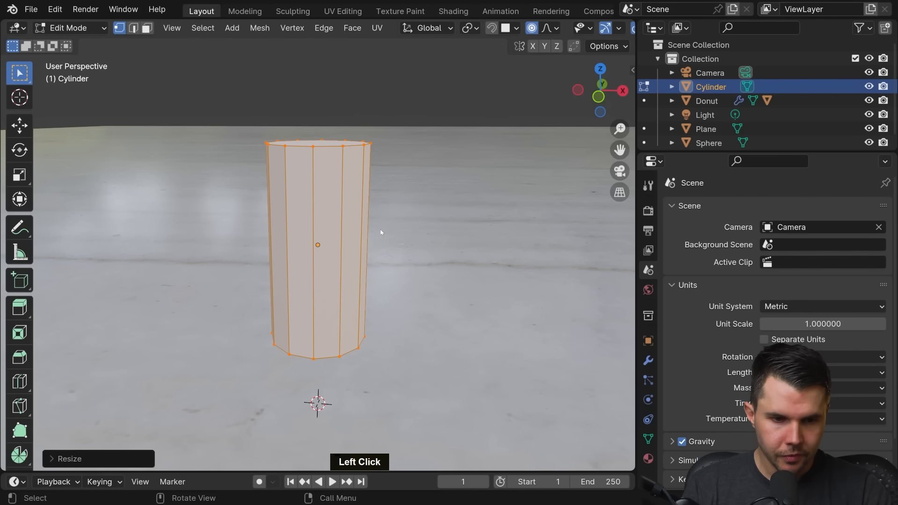
middle_drag(382, 222, 319, 181)
scroll(381, 226, down, 3)
key(s)
key(z)
click(428, 201)
scroll(399, 217, up, 2)
scroll(319, 181, up, 2)
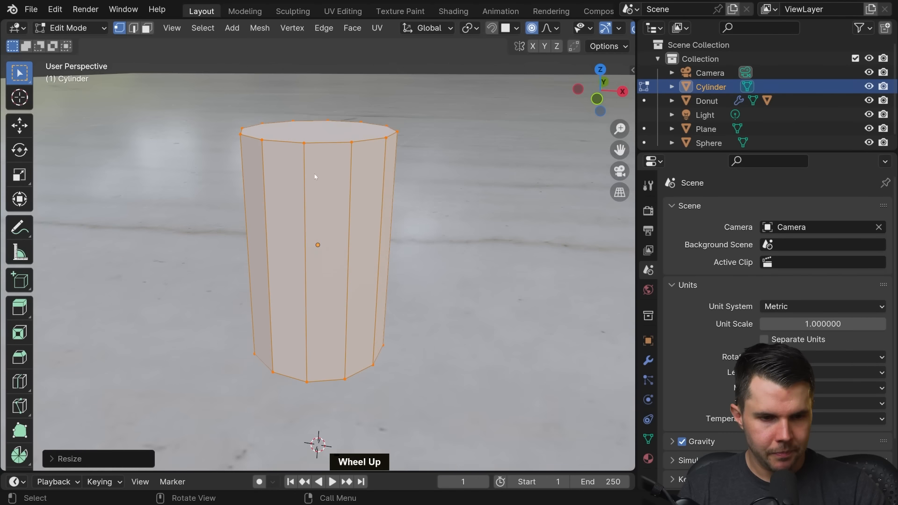
Step: Select only the cylinder's top edge loop, and in Object Mode shade the cylinder smooth
key(2)
key(alt+a)
middle_drag(343, 141, 340, 164)
alt+click(289, 162)
key(Tab)
right_click(278, 169)
click(289, 164)
scroll(340, 164, down, 2)
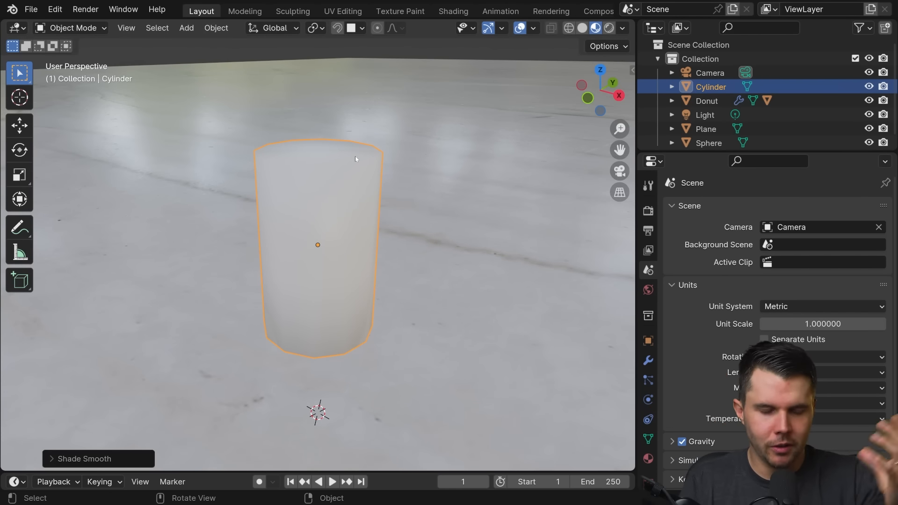
middle_drag(348, 167, 350, 184)
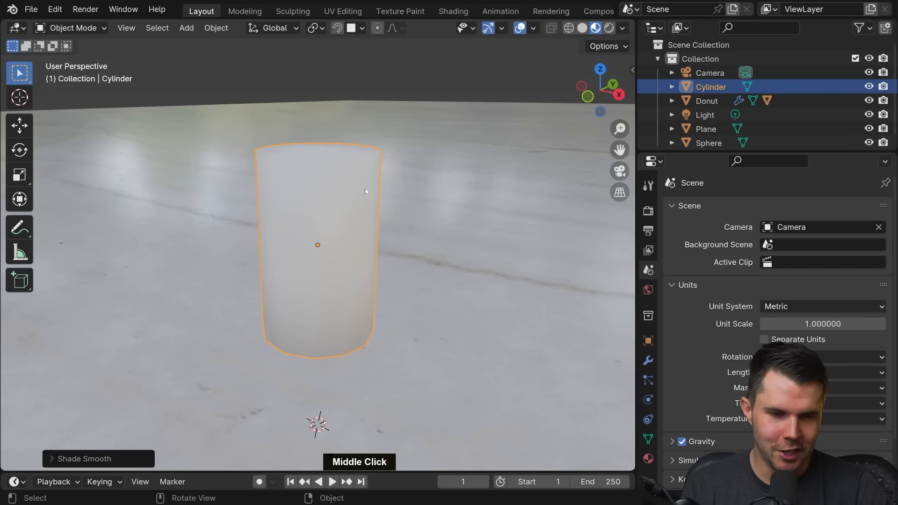
Step: Switch to the image viewer and examine the rounded sprinkle ends up close in the donut photo AdobeStock_25130136.jpeg
key(alt+Tab)
alt+click(397, 187)
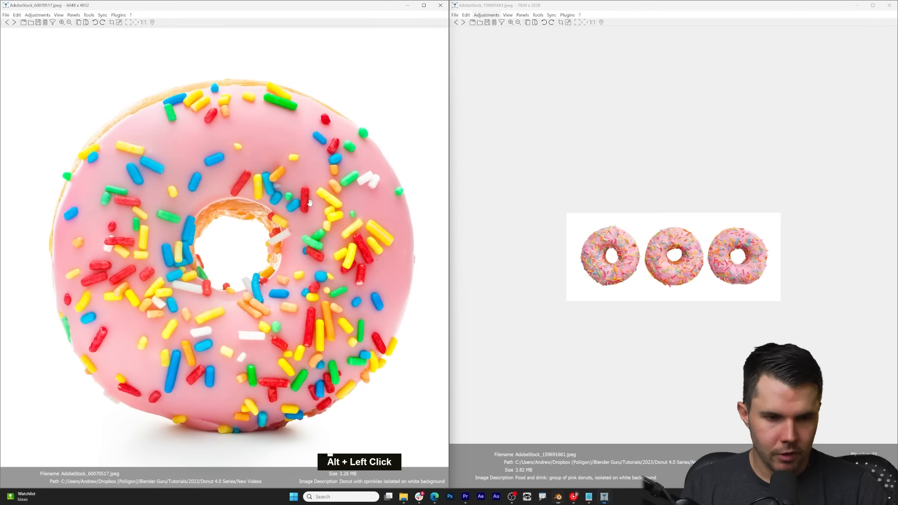
scroll(300, 180, up, 2)
scroll(264, 183, up, 3)
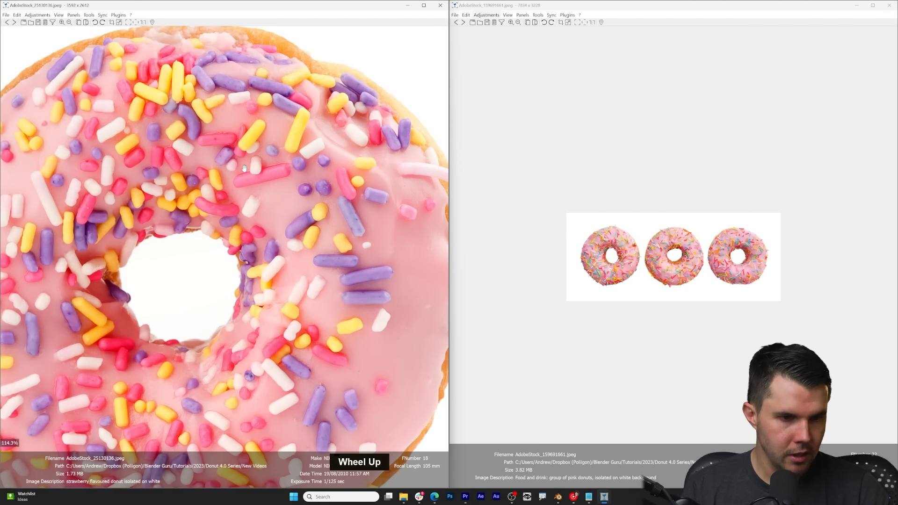
scroll(231, 161, up, 2)
scroll(228, 177, up, 2)
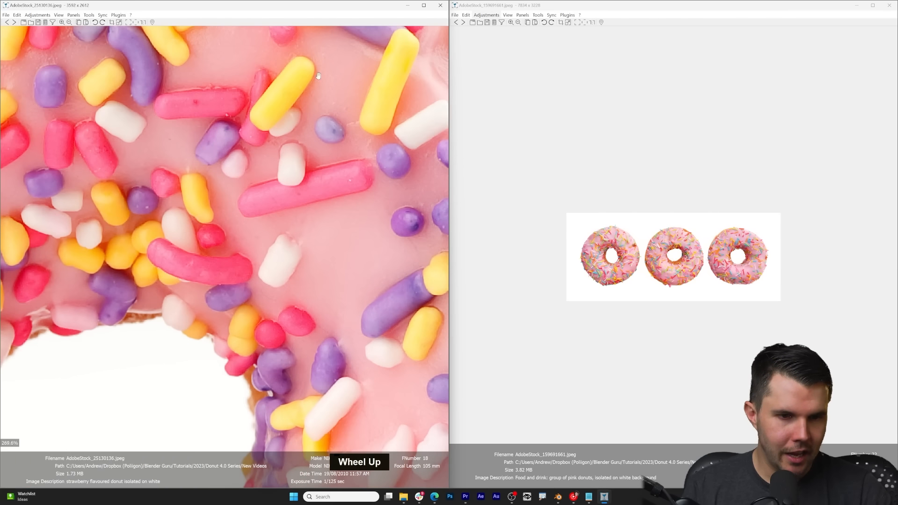
Step: Switch back to Blender, enter Edit Mode on the cylinder and change to face selection
key(alt+Tab)
key(Tab)
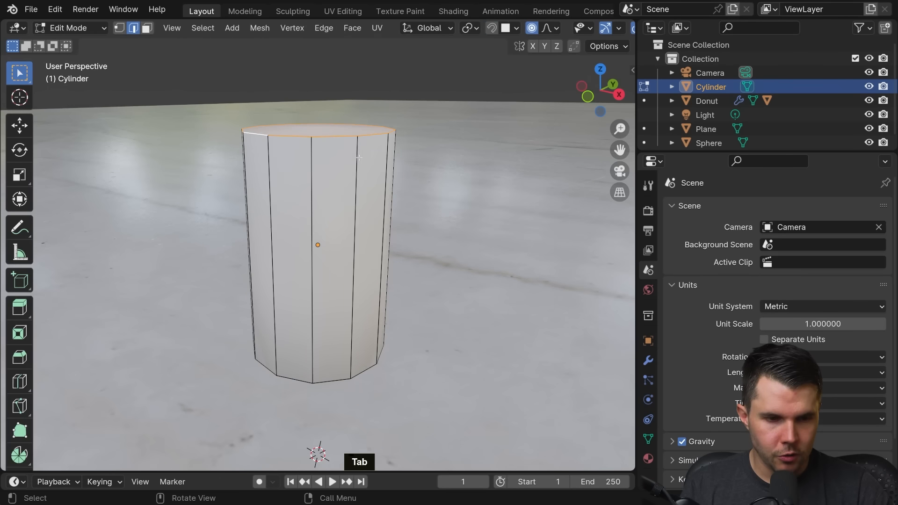
middle_drag(341, 154, 348, 337)
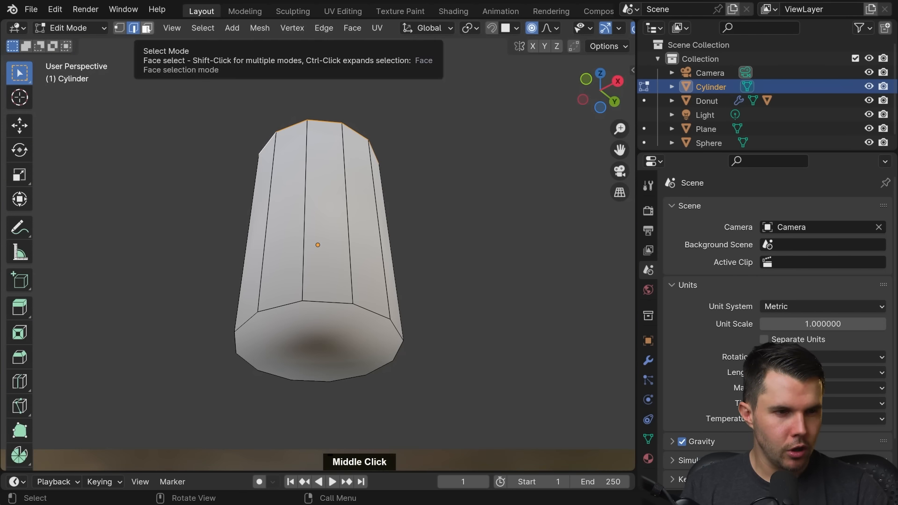
click(146, 28)
middle_drag(280, 262, 280, 124)
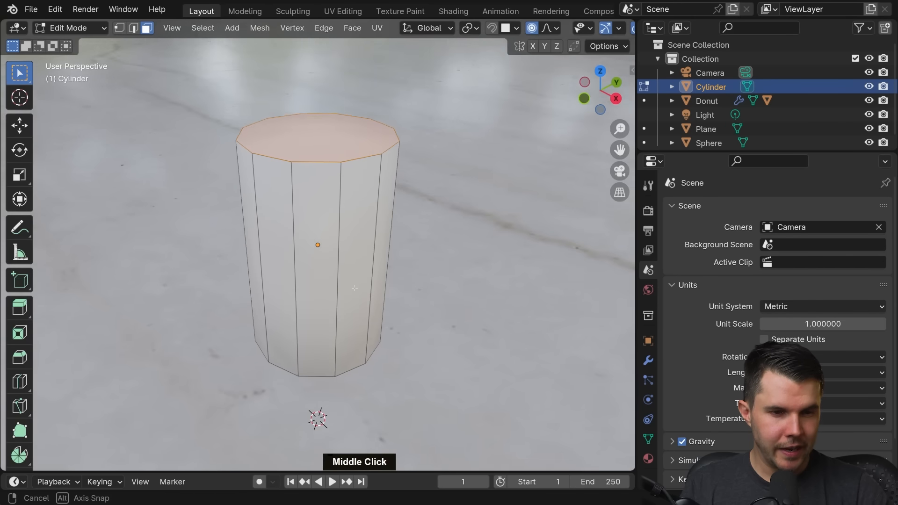
Step: Try out vertex and edge selection by picking a vertex and an edge on the cylinder's top rim
click(147, 29)
double_click(299, 164)
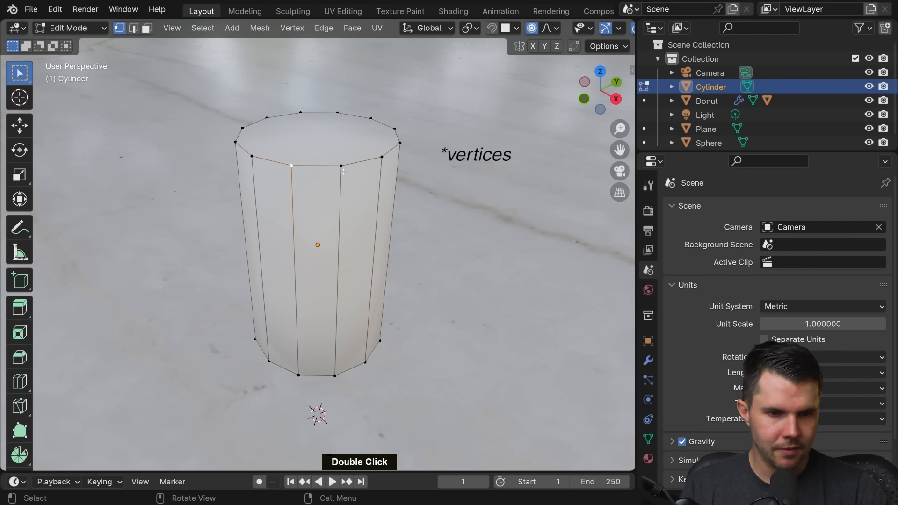
click(134, 28)
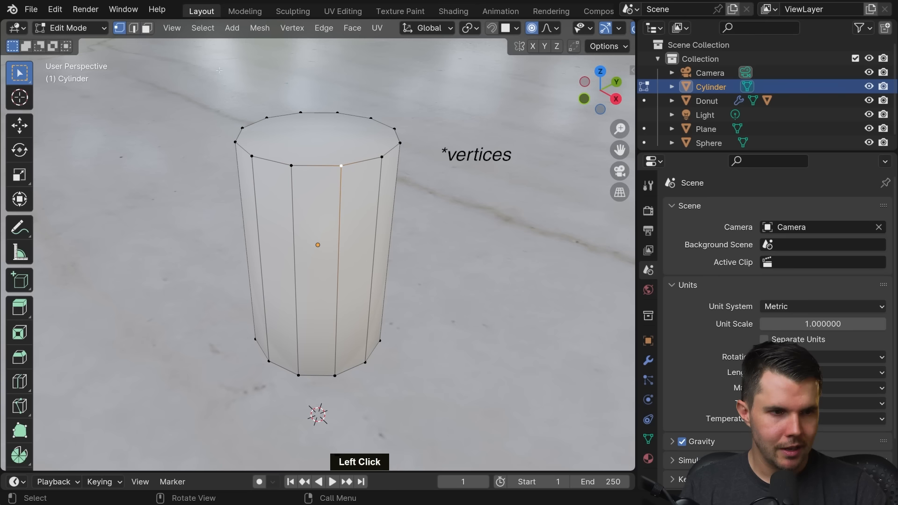
alt+click(278, 164)
Step: Select both the top and bottom cap faces of the cylinder in face selection mode
click(147, 28)
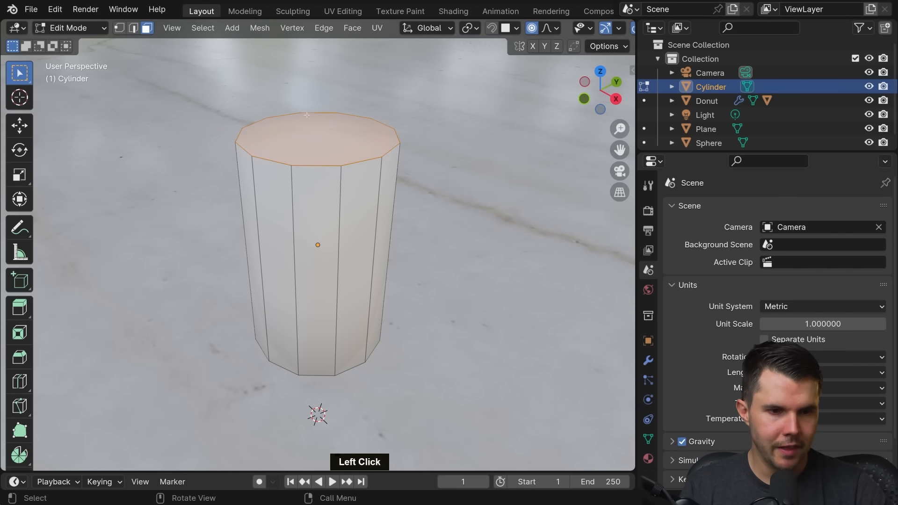
middle_drag(355, 369, 332, 393)
shift+click(329, 311)
scroll(331, 393, down, 3)
middle_drag(354, 194, 413, 208)
scroll(391, 208, up, 3)
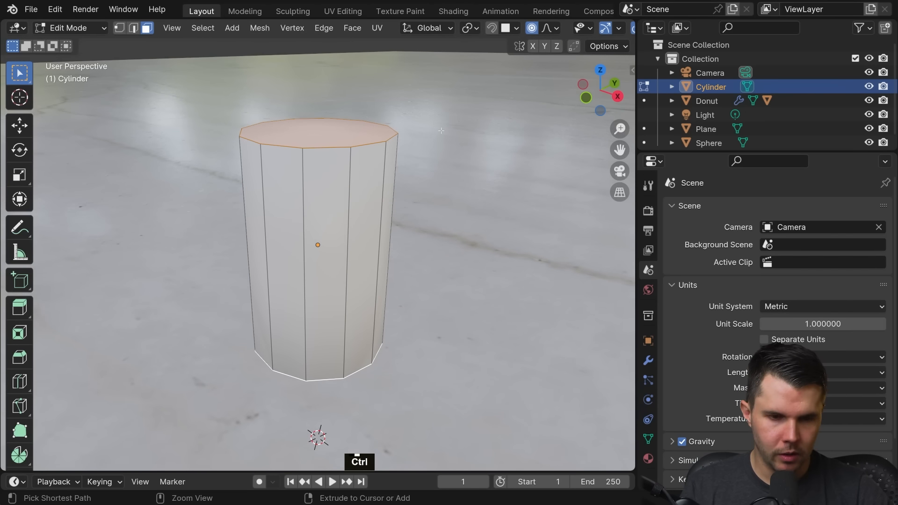
Step: Bevel the edges of both cap faces with 3 segments and a width of about 0.00033 m, and return to Object Mode
key(ctrl+b)
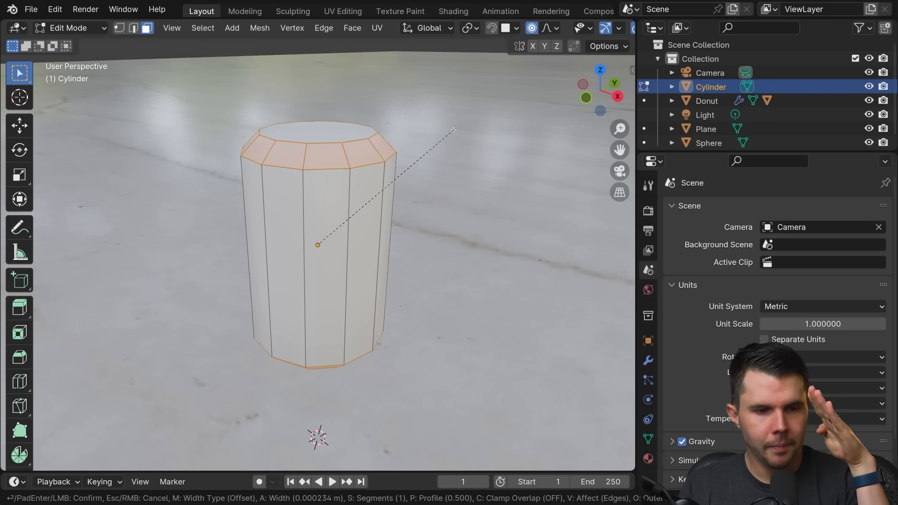
scroll(454, 130, up, 1)
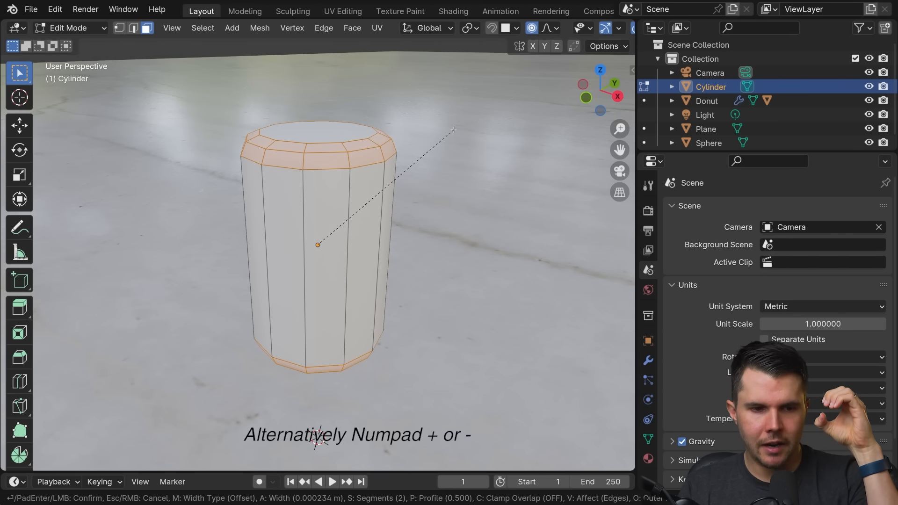
scroll(454, 129, up, 1)
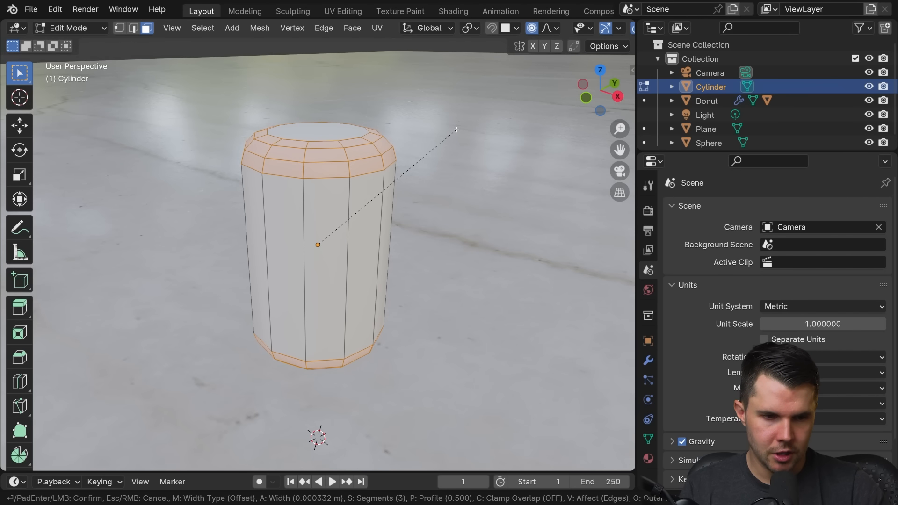
scroll(456, 130, up, 2)
scroll(456, 130, down, 2)
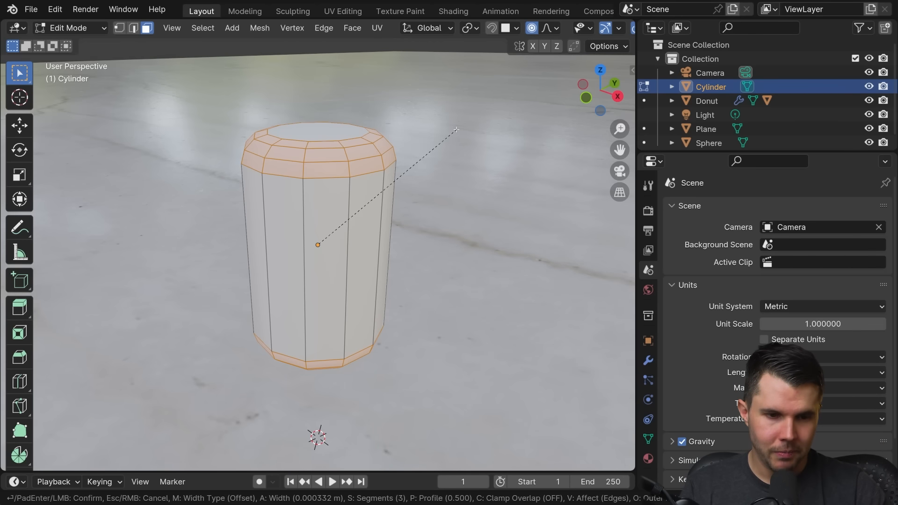
click(457, 129)
middle_drag(457, 129, 437, 147)
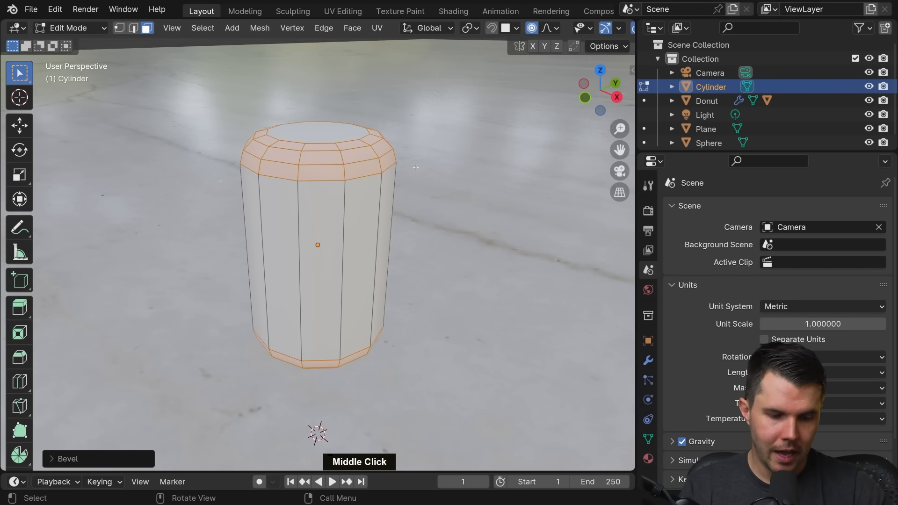
middle_drag(416, 167, 410, 226)
key(Tab)
scroll(385, 225, down, 6)
scroll(371, 229, down, 3)
scroll(371, 229, up, 7)
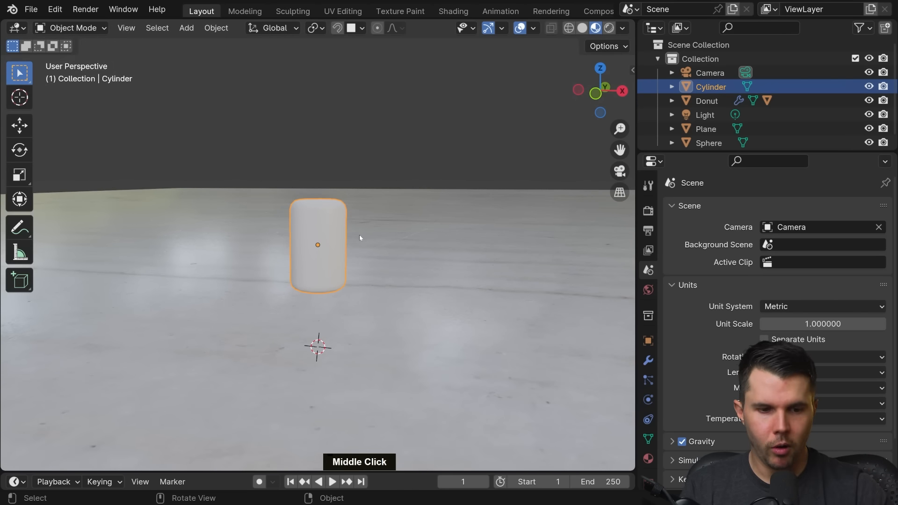
Step: Duplicate the rounded cylinder and place the copy about 0.003 m away along the X axis
middle_drag(359, 238, 331, 241)
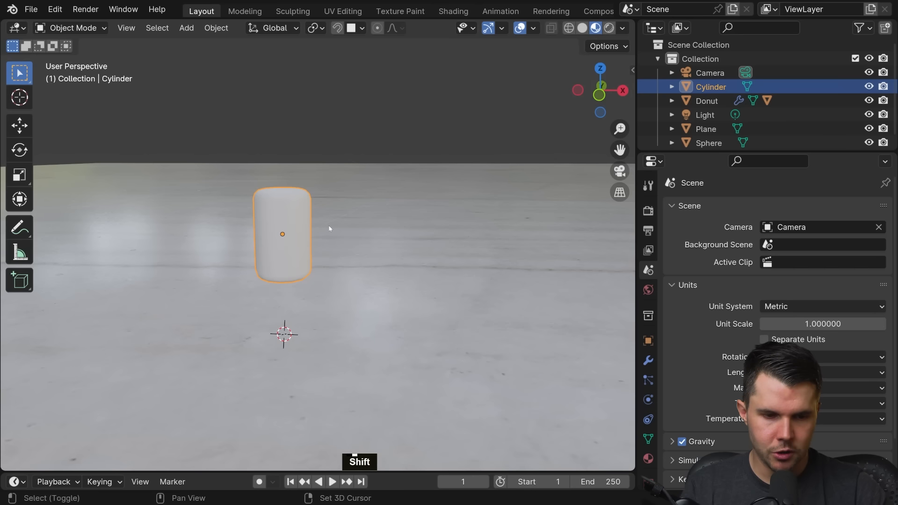
key(shift+d)
key(x)
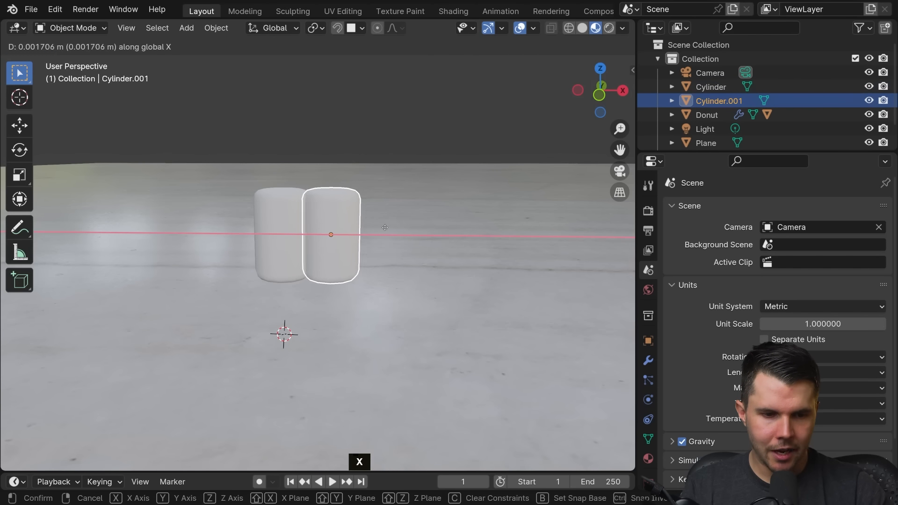
click(421, 221)
mouse_move(421, 218)
shift+middle_down()
mouse_move(399, 228)
mouse_move(407, 224)
shift+middle_up()
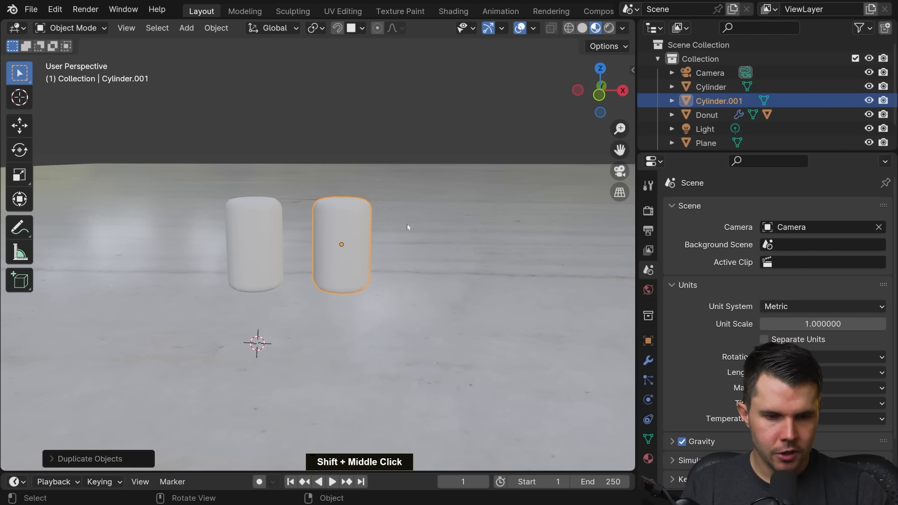
Step: In Edit Mode, turn on X-ray and vertex selection, and select all the top-end vertices of the second cylinder
key(Tab)
middle_drag(578, 29, 561, 30)
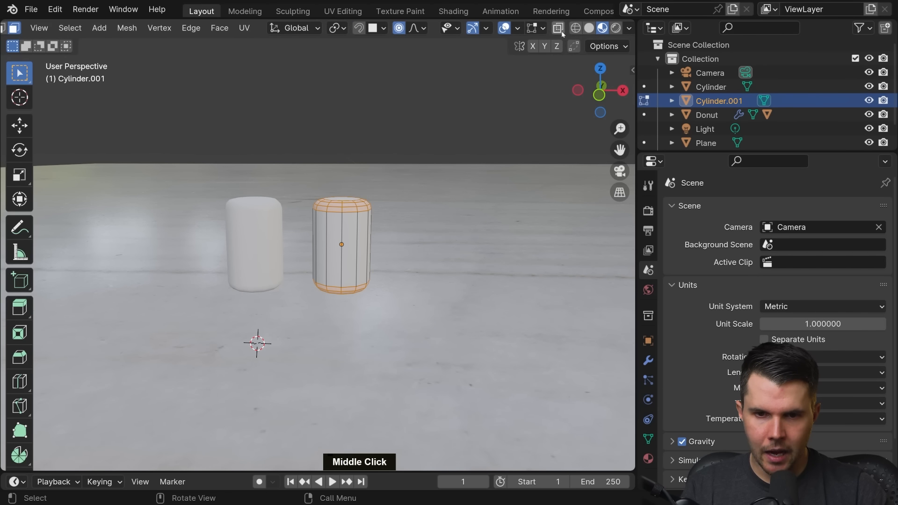
click(562, 31)
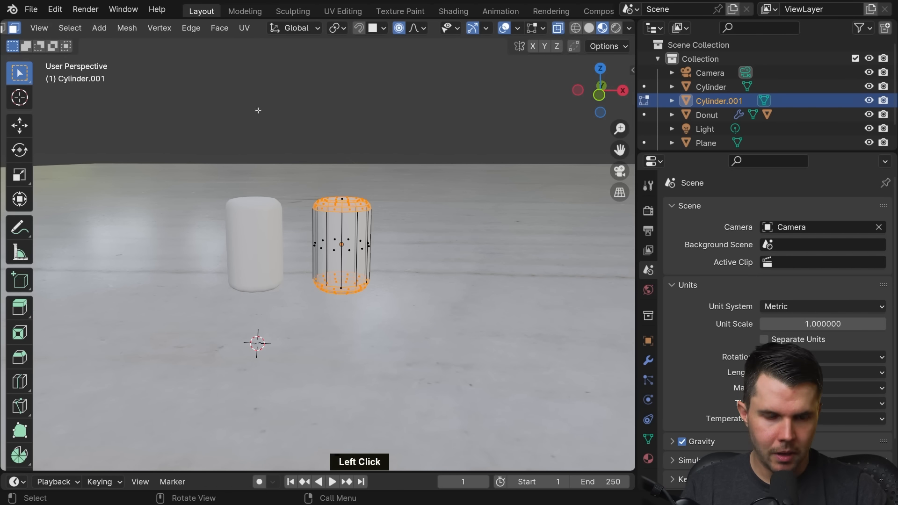
middle_drag(82, 36, 215, 33)
click(120, 28)
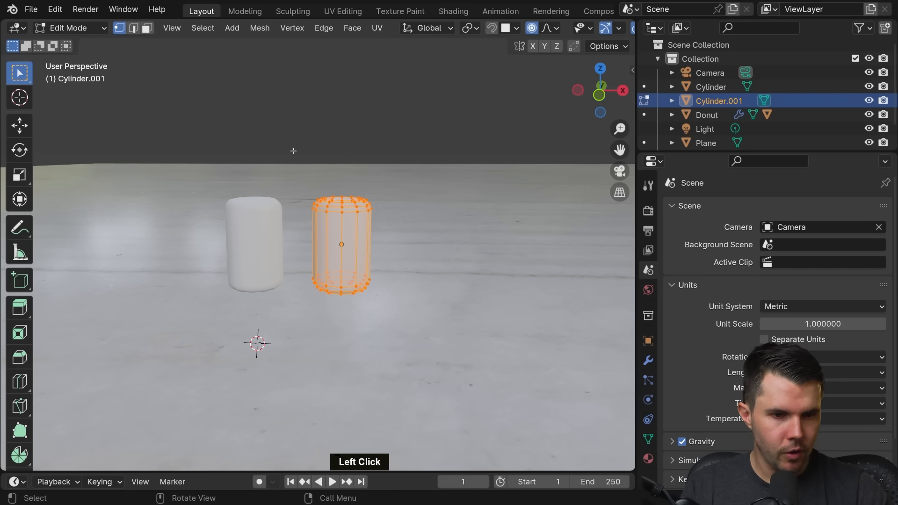
drag(250, 151, 437, 227)
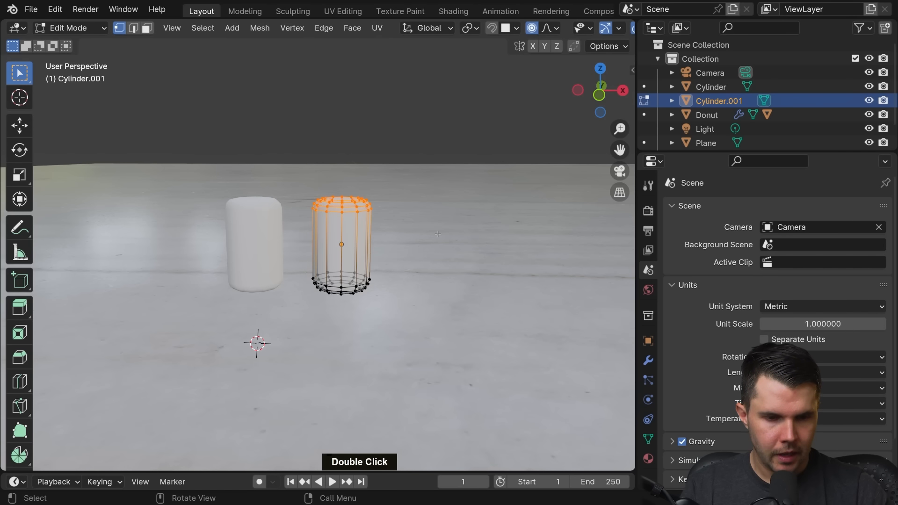
middle_drag(438, 234, 238, 124)
middle_drag(491, 215, 519, 220)
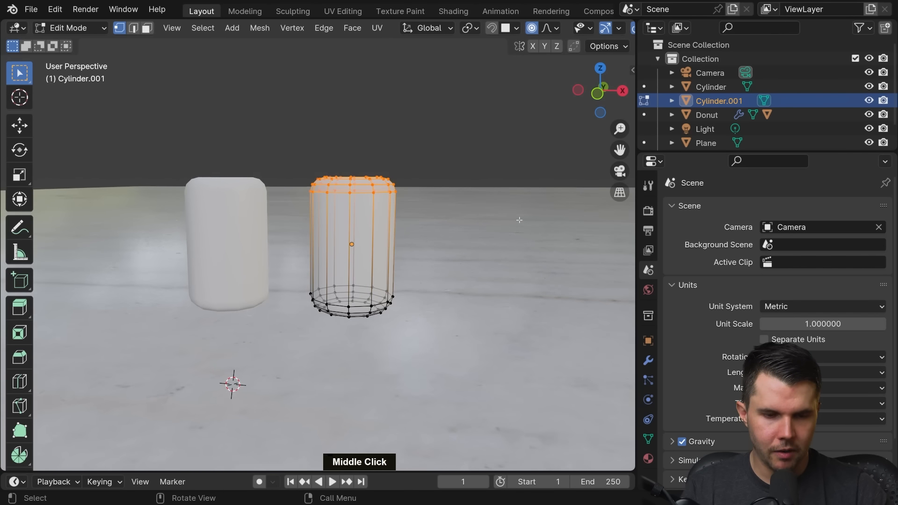
key(g)
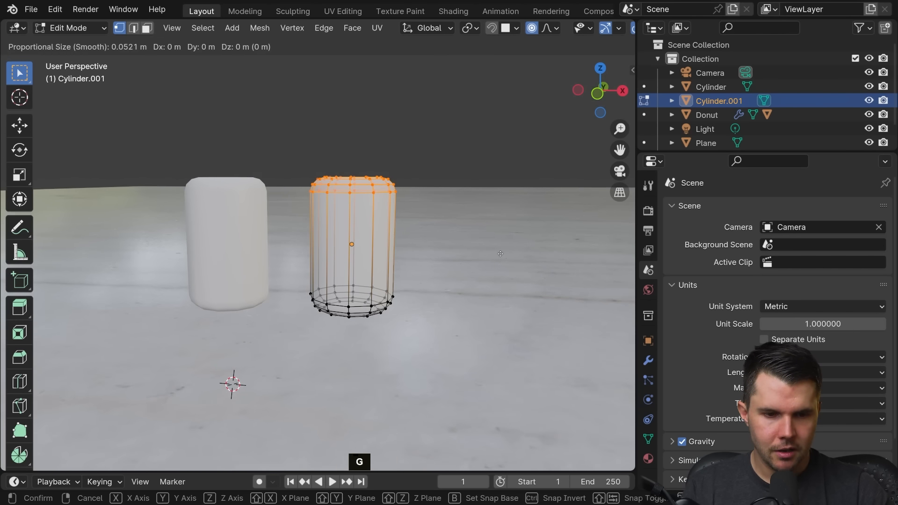
key(z)
key(Escape)
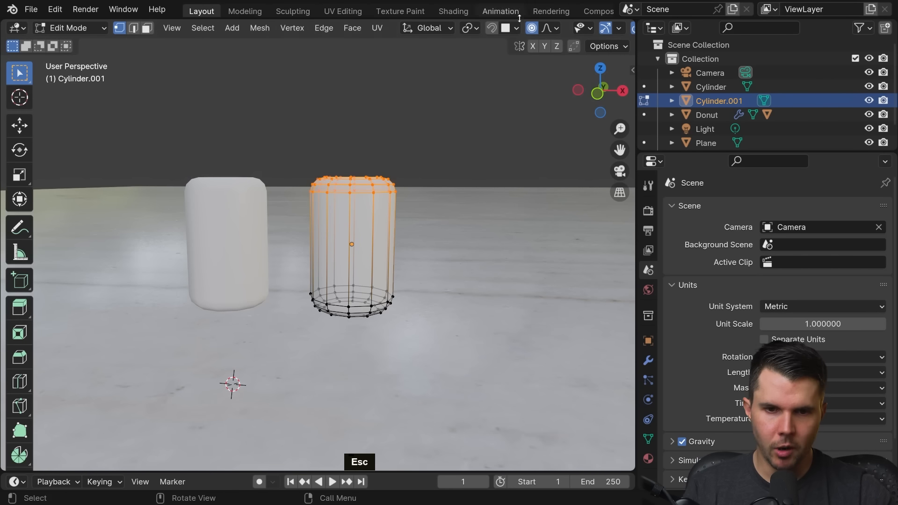
Step: Turn off proportional editing and lengthen the second cylinder by raising its top vertices along the Z axis
click(532, 28)
key(g)
key(z)
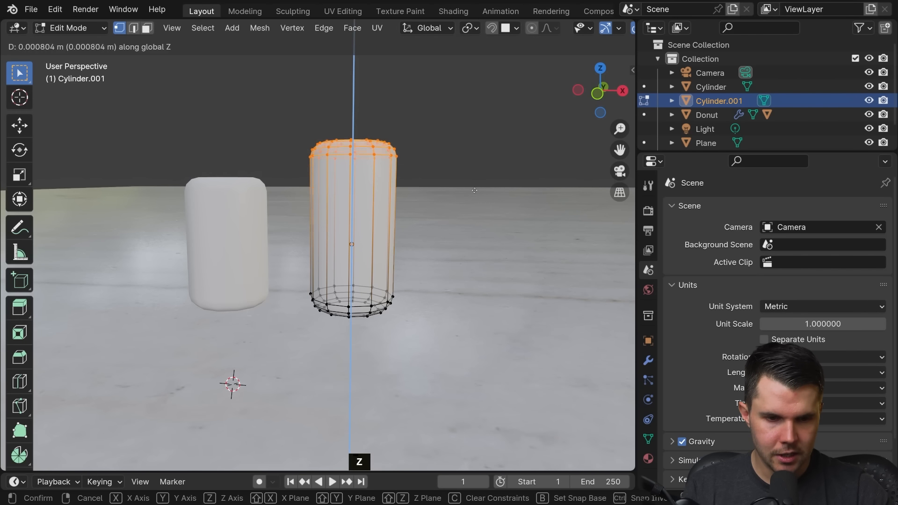
click(479, 175)
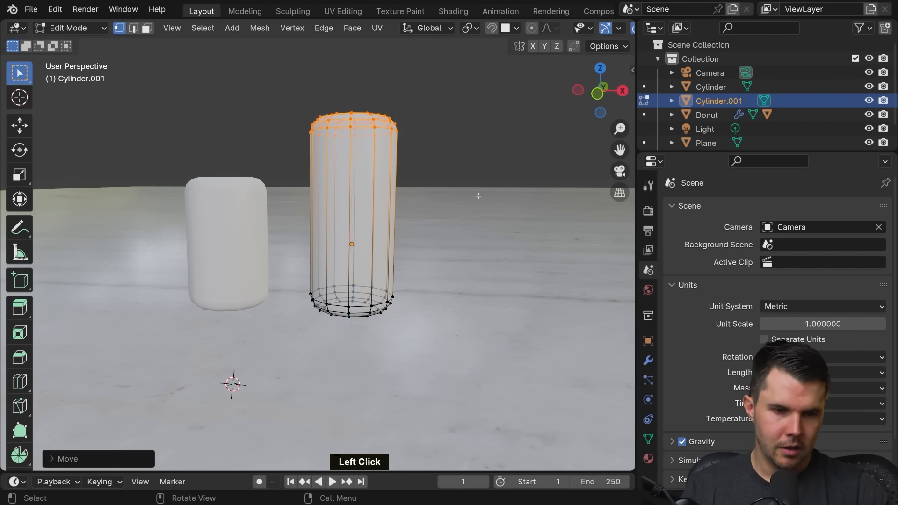
Step: Return to Object Mode, duplicate the lengthened cylinder and place the copy beside it along the X axis
scroll(482, 187, down, 3)
middle_drag(487, 201, 405, 217)
key(Tab)
key(shift+d)
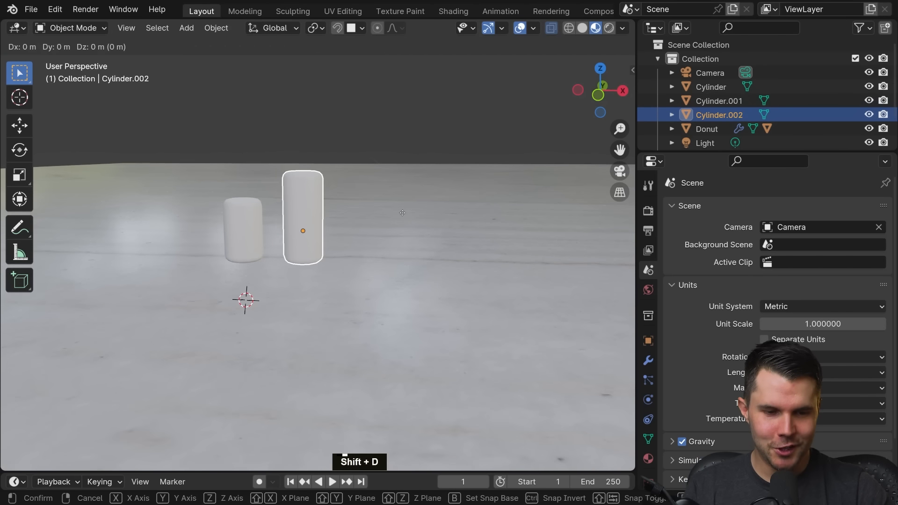
key(x)
click(466, 224)
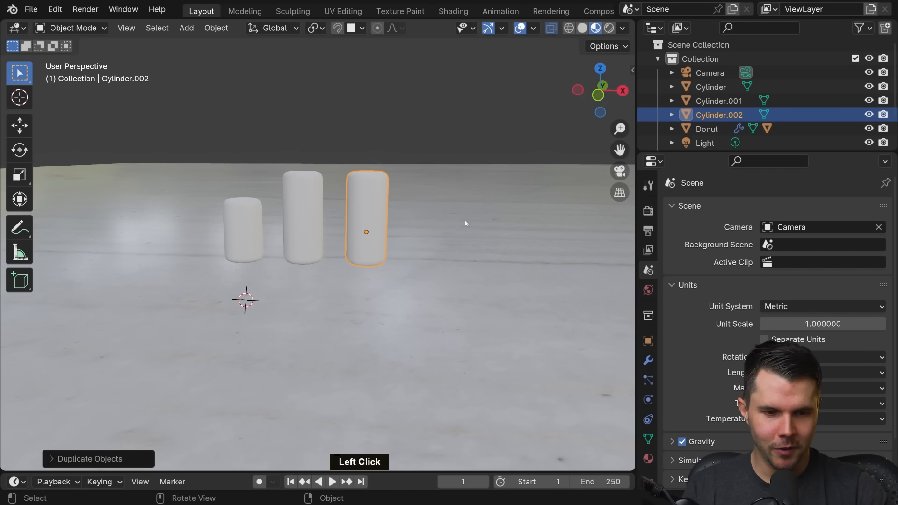
Step: In Edit Mode, raise the third cylinder's top vertices about 0.0021 m along the Z axis
key(Tab)
shift+middle_drag(475, 195, 438, 214)
key(g)
key(z)
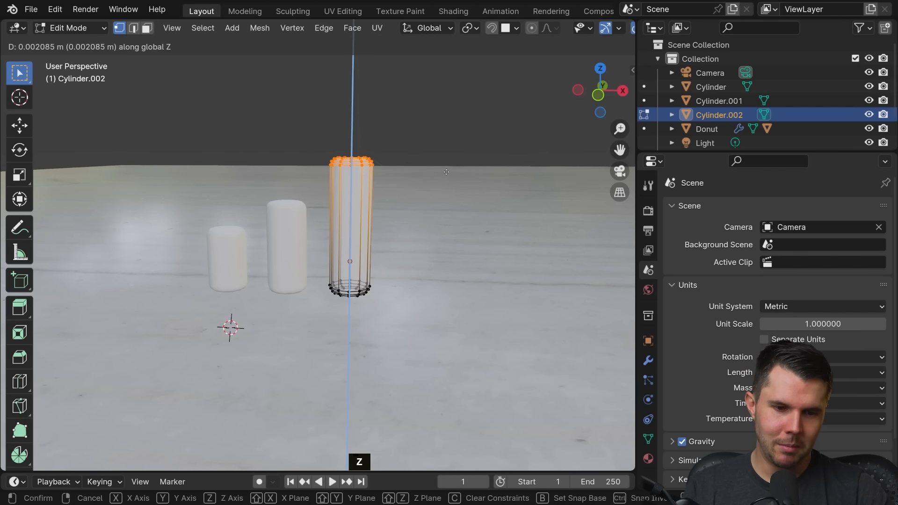
click(446, 172)
Step: Lower the third cylinder's top vertices about 0.0006 m along the Z axis and return to Object Mode
scroll(421, 203, down, 2)
key(g)
key(z)
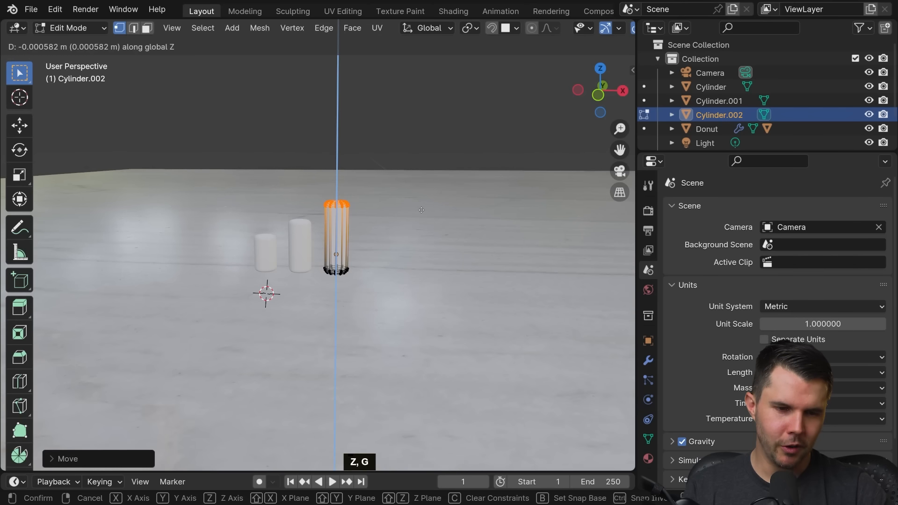
click(423, 208)
middle_drag(424, 207, 389, 208)
scroll(436, 209, up, 4)
scroll(433, 211, down, 3)
key(Tab)
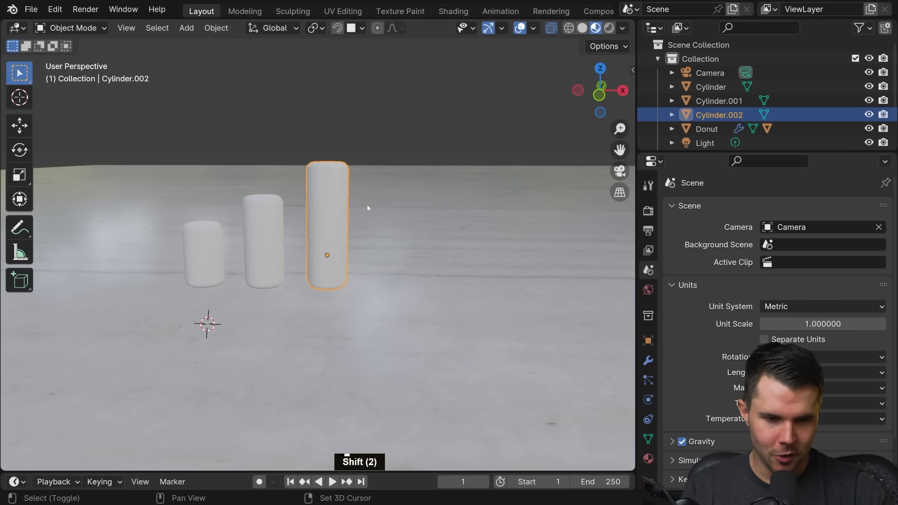
Step: Duplicate the tallest cylinder, place the copy about 0.003 m away along the X axis, and enter Edit Mode on it
key(shift+d)
key(x)
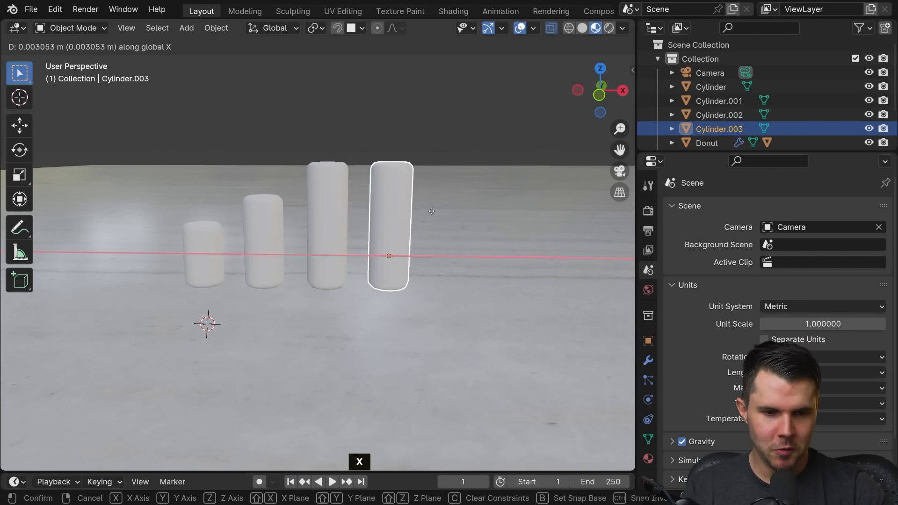
click(414, 216)
middle_drag(414, 215, 321, 175)
scroll(376, 234, up, 3)
key(Tab)
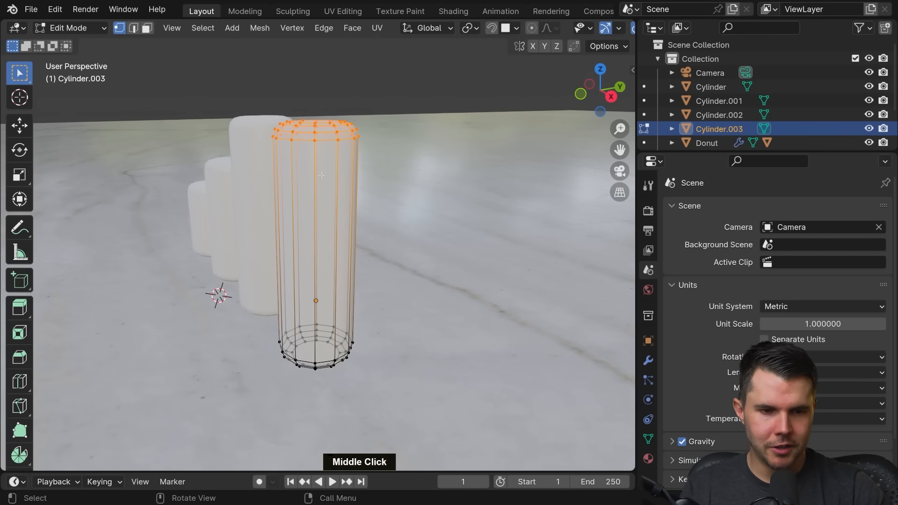
middle_drag(358, 136, 376, 173)
key(g)
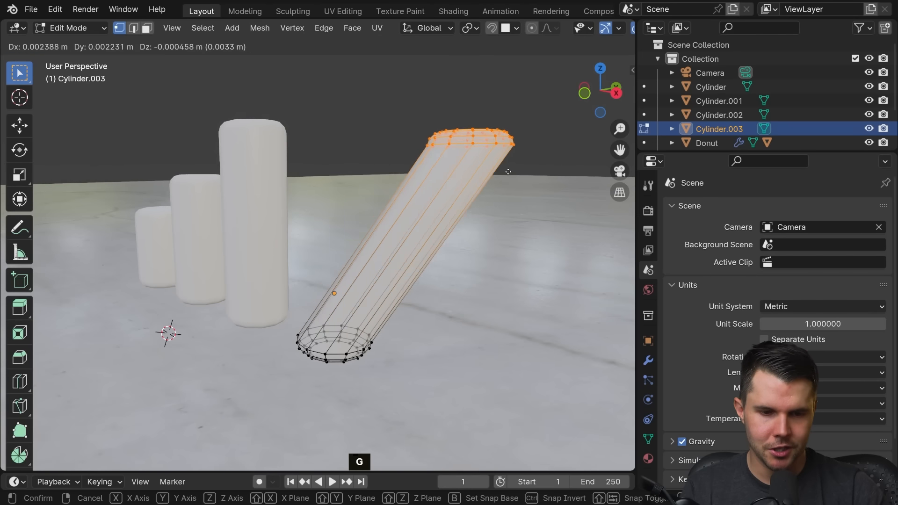
right_click(465, 160)
Step: Add 8 evenly spaced loop cuts along the fourth cylinder's height without sliding them, and return to Object Mode
middle_drag(465, 161, 449, 199)
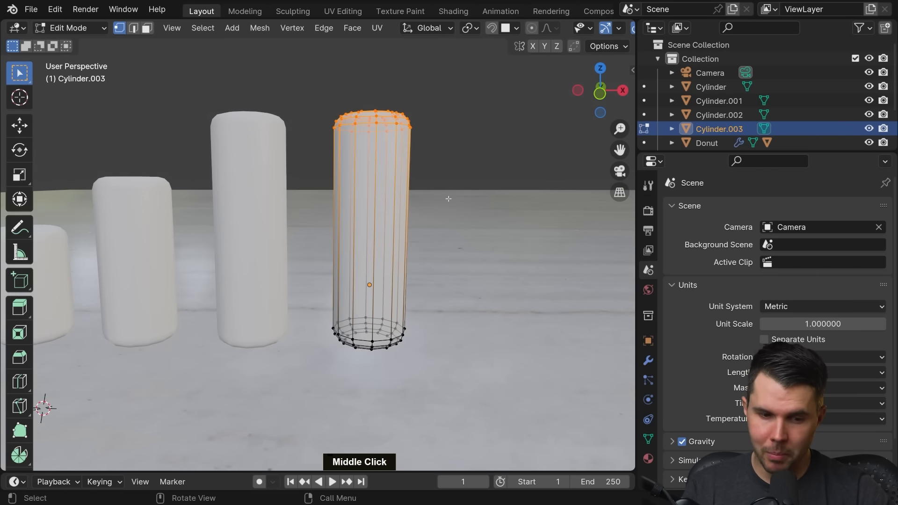
key(ctrl+r)
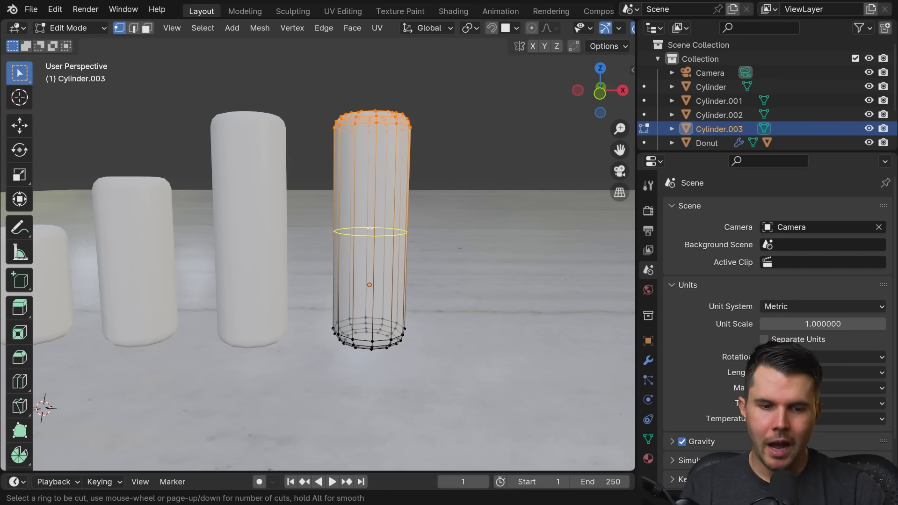
scroll(371, 229, up, 7)
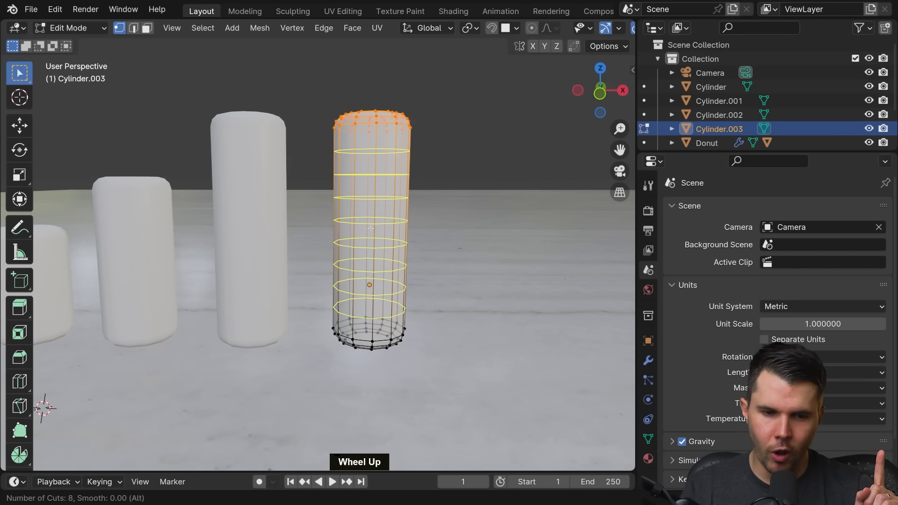
scroll(370, 229, up, 4)
scroll(370, 229, down, 3)
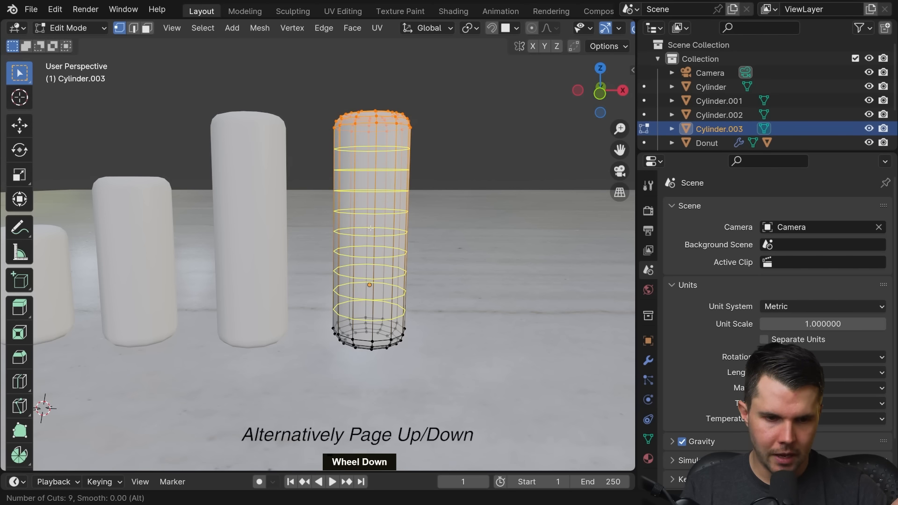
scroll(370, 229, up, 1)
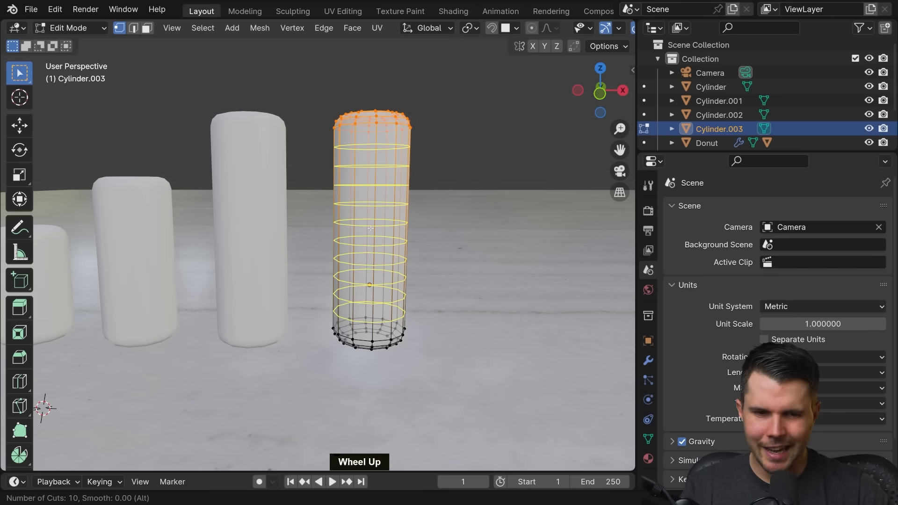
scroll(371, 229, down, 1)
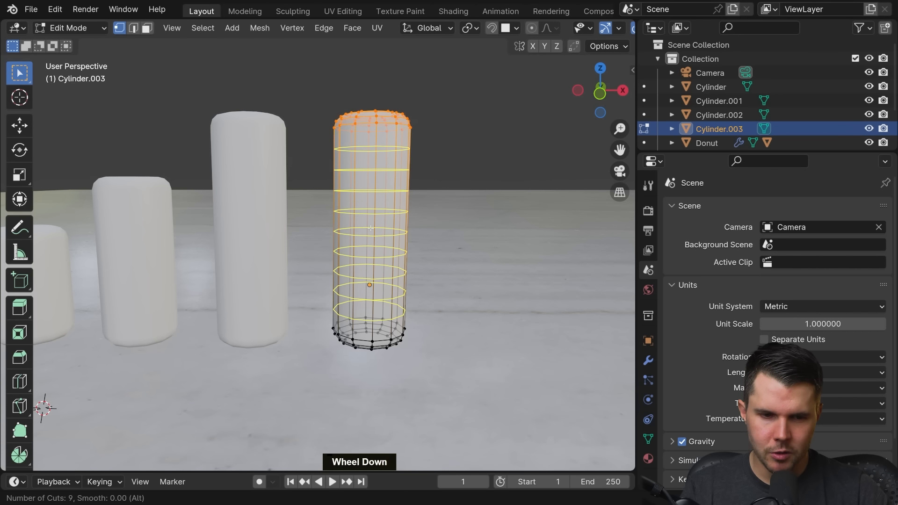
scroll(370, 228, down, 1)
scroll(370, 228, up, 1)
scroll(370, 229, down, 2)
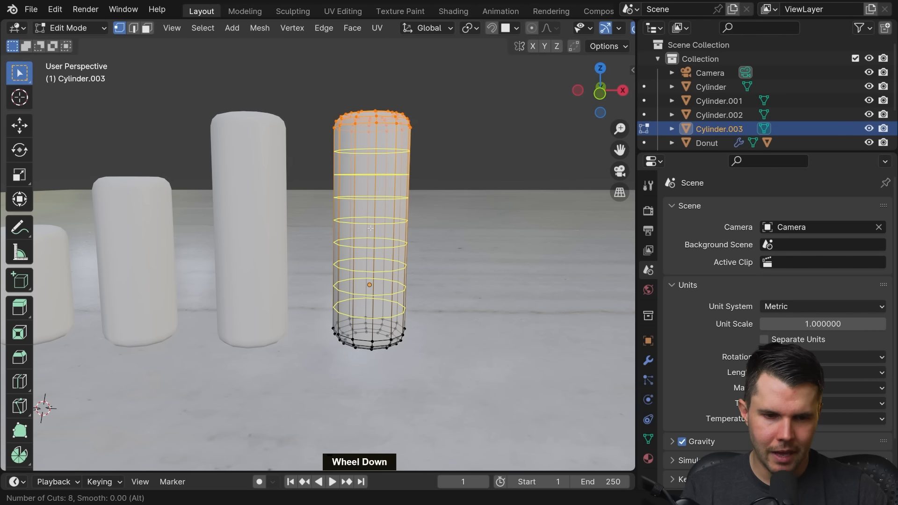
scroll(371, 229, up, 1)
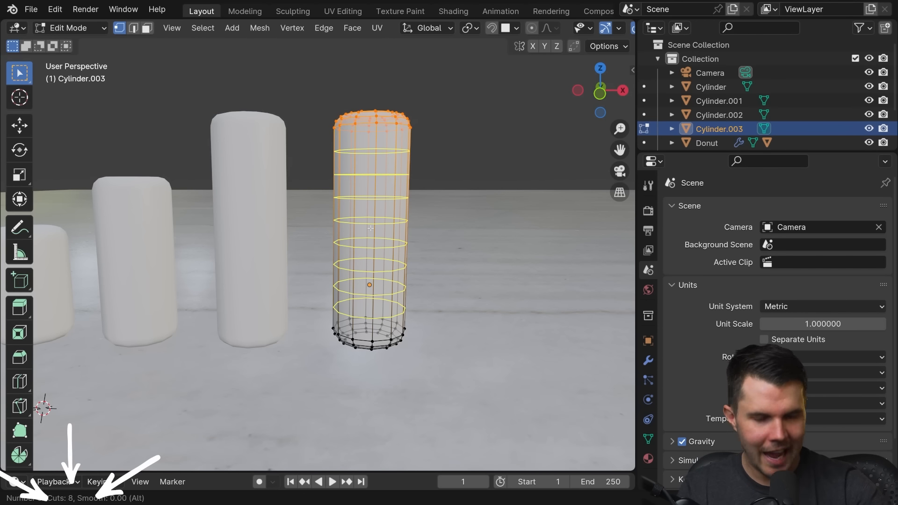
click(371, 229)
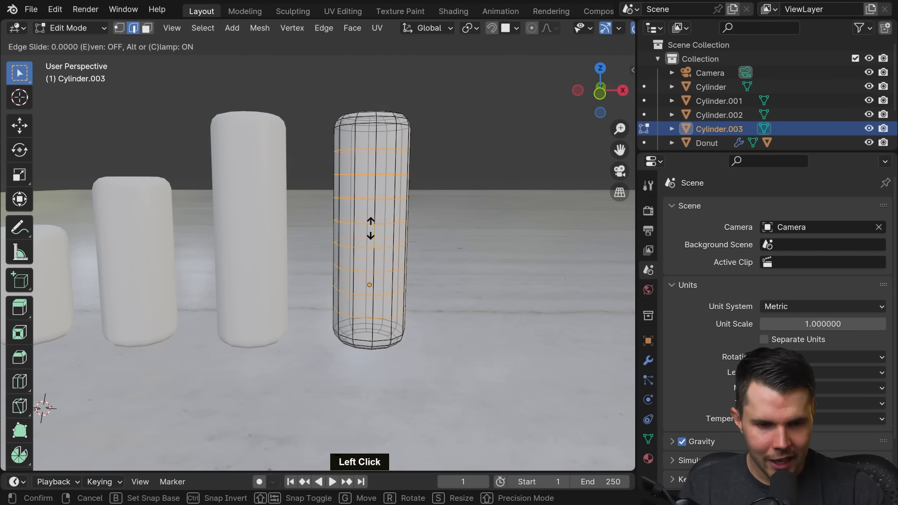
right_click(507, 179)
middle_drag(511, 180, 417, 179)
key(Tab)
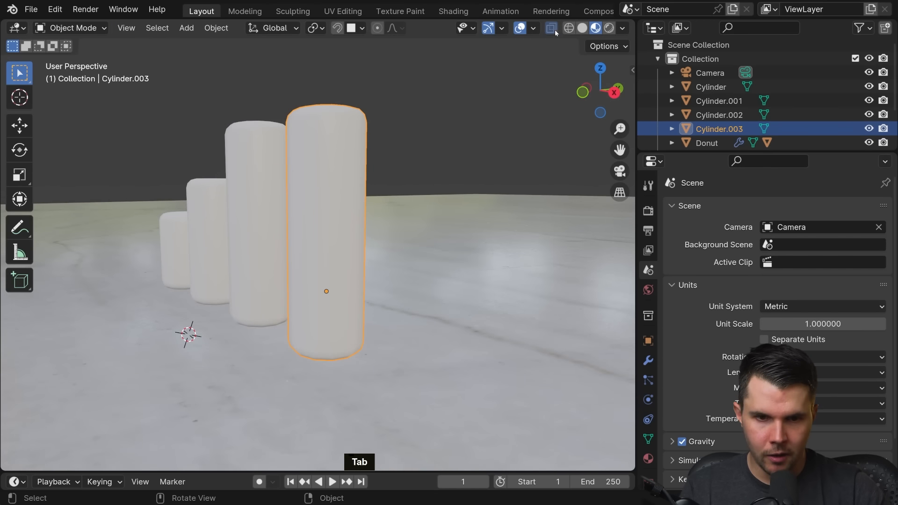
Step: Switch the viewport to Solid shading with X-ray off
click(553, 29)
mouse_move(436, 130)
middle_down()
mouse_move(465, 152)
mouse_move(419, 160)
mouse_move(471, 164)
middle_up()
click(583, 28)
scroll(413, 211, down, 3)
middle_drag(413, 209, 321, 207)
Step: Compare the mesh edges of the third and fourth cylinders by checking each one in Edit Mode
click(293, 210)
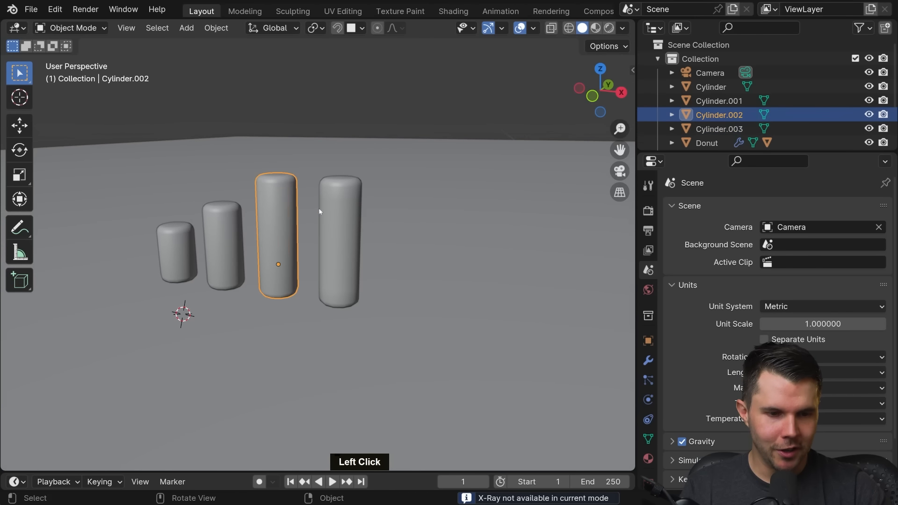
key(Tab)
key(Tab)
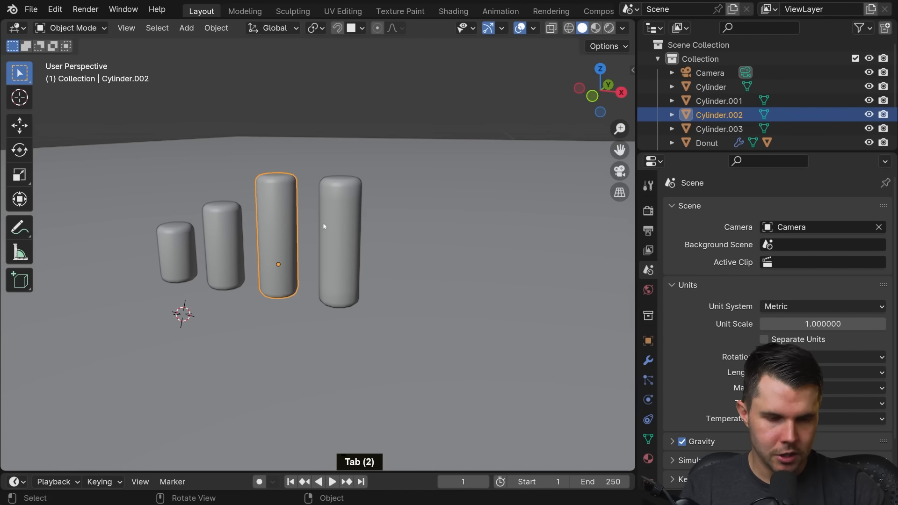
click(347, 211)
key(Tab)
middle_drag(414, 214, 354, 191)
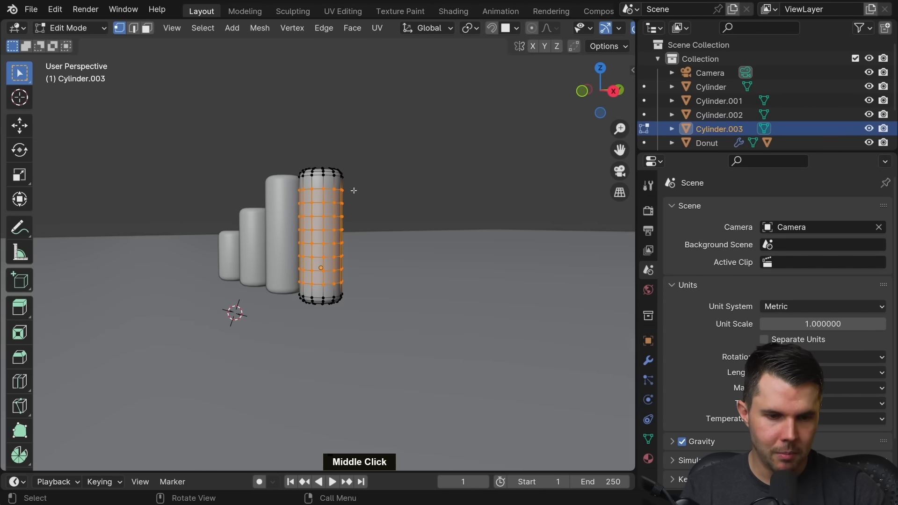
key(Tab)
middle_drag(314, 223, 417, 243)
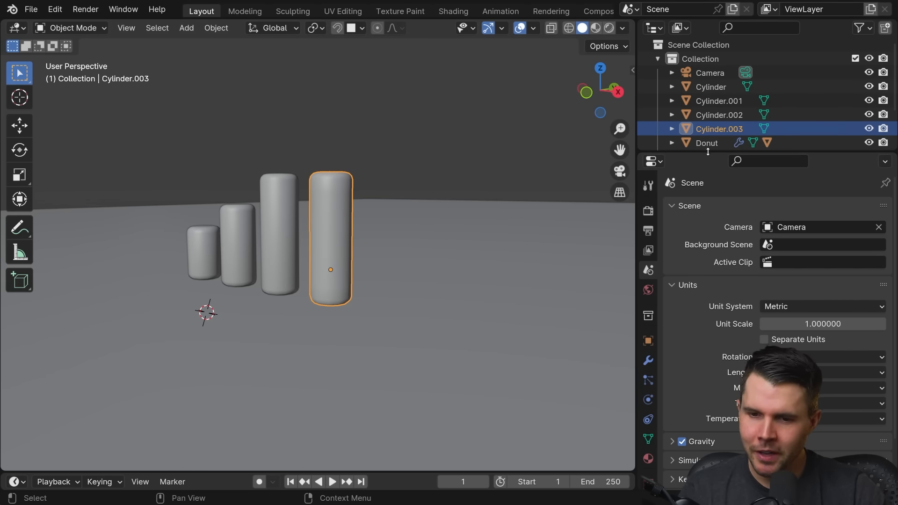
Step: Enlarge the Properties editor and add a Simple Deform modifier to the fourth cylinder
drag(707, 152, 705, 90)
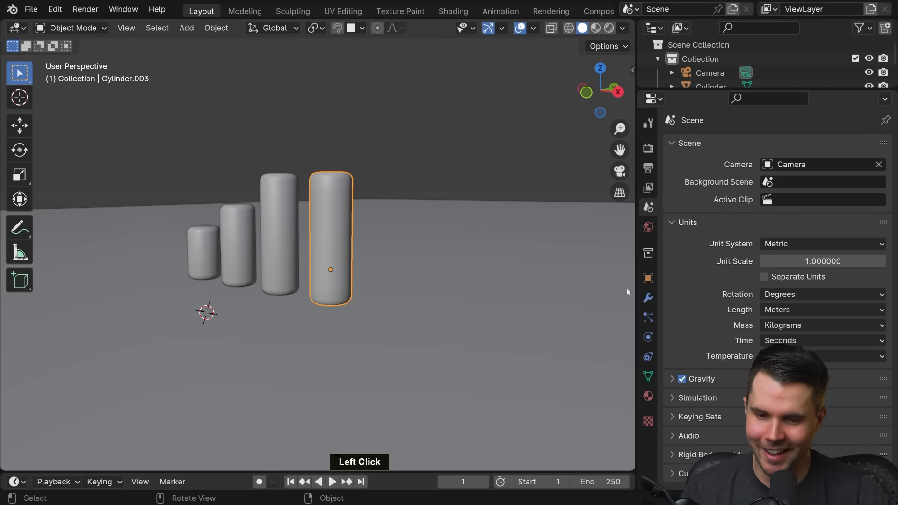
click(648, 298)
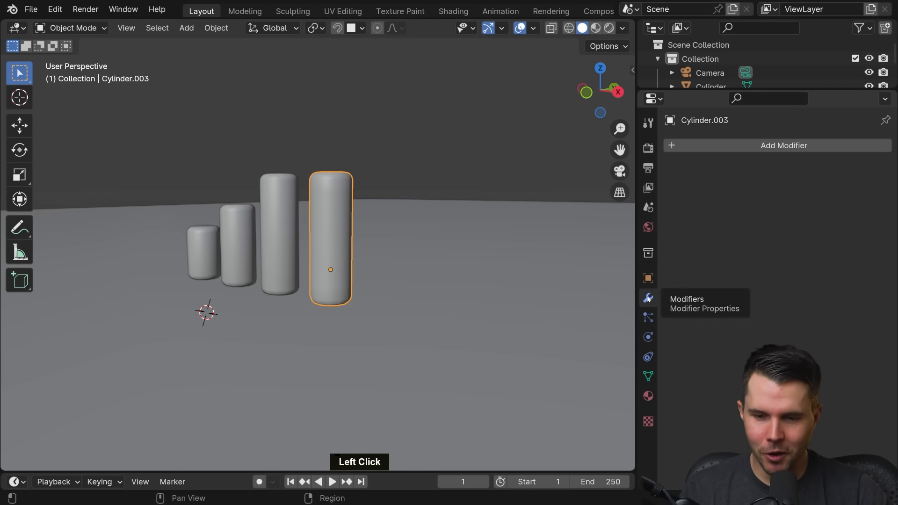
click(722, 148)
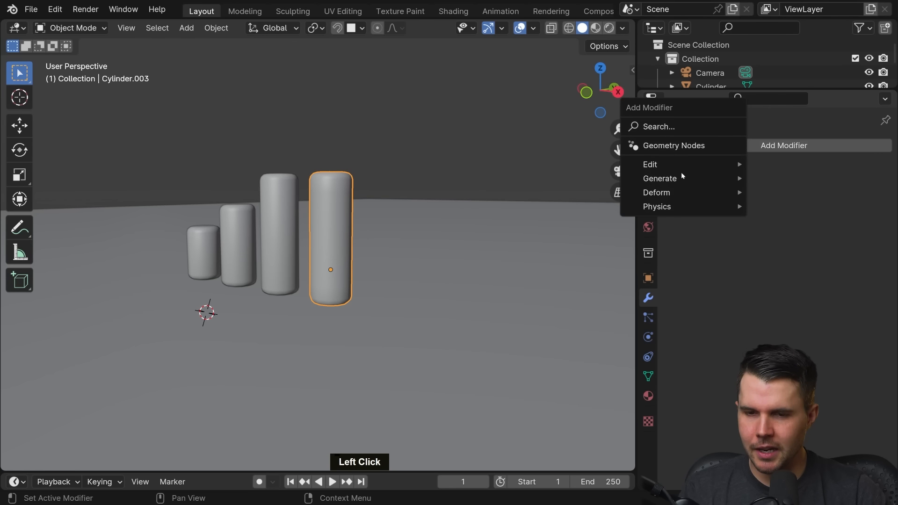
click(678, 127)
text(simpl)
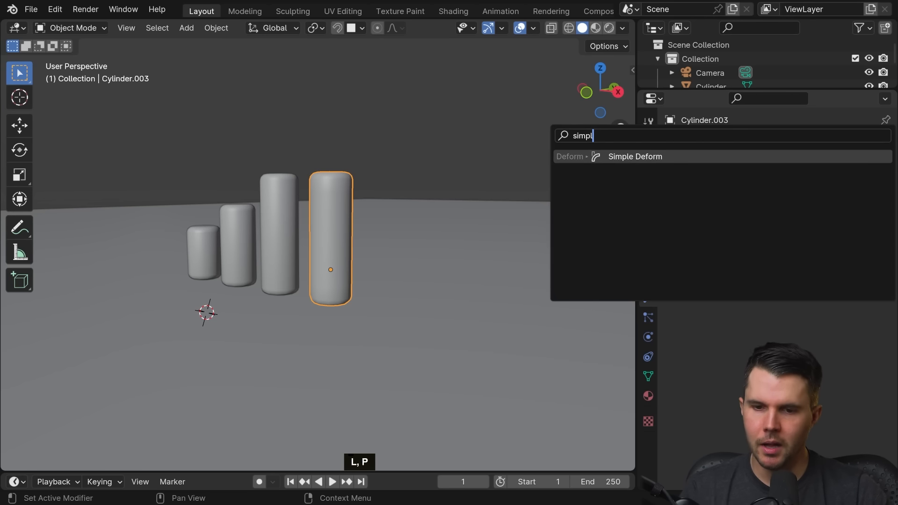
click(613, 157)
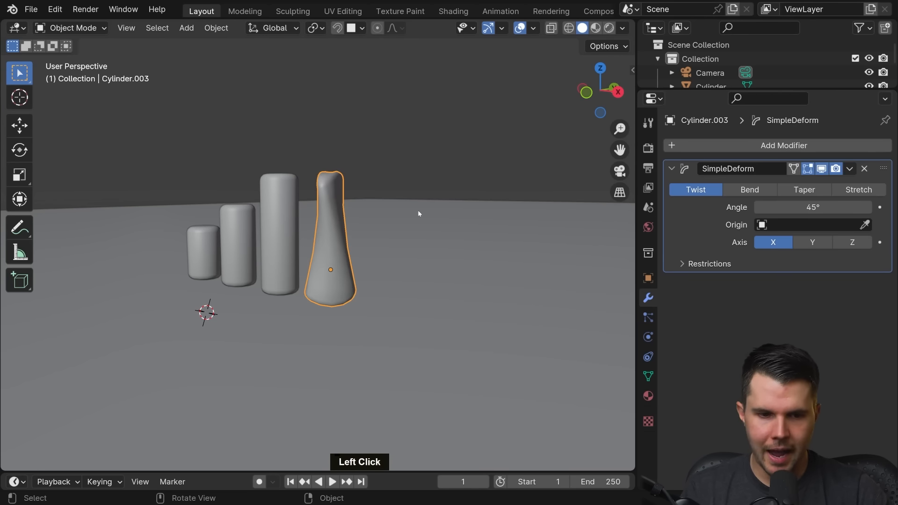
Step: Set the fourth cylinder's Simple Deform modifier to Bend on the X axis with an angle of 29.4°
middle_drag(418, 210, 603, 223)
middle_drag(446, 199, 468, 171)
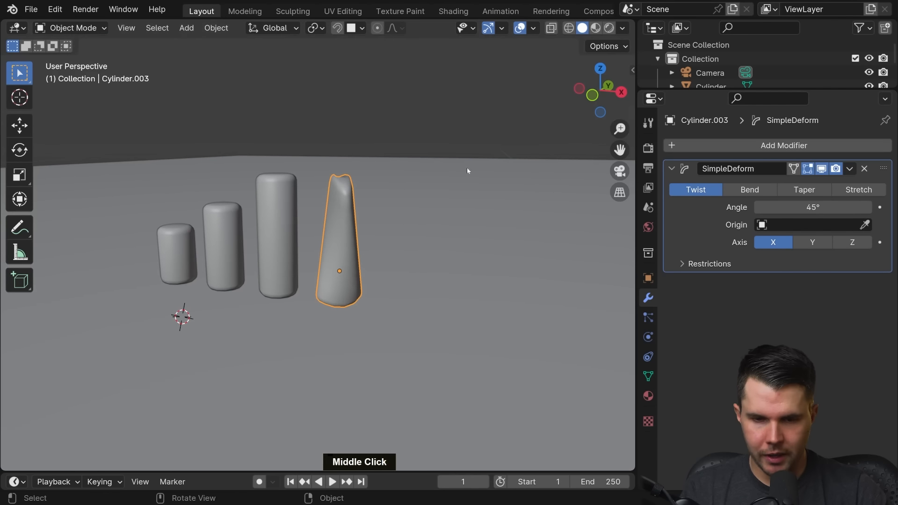
click(745, 192)
middle_drag(480, 190, 627, 193)
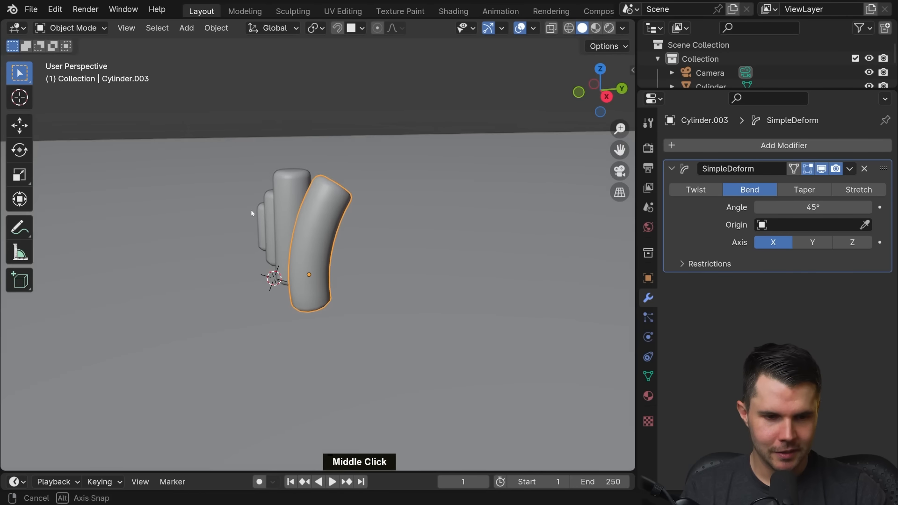
click(804, 190)
click(744, 192)
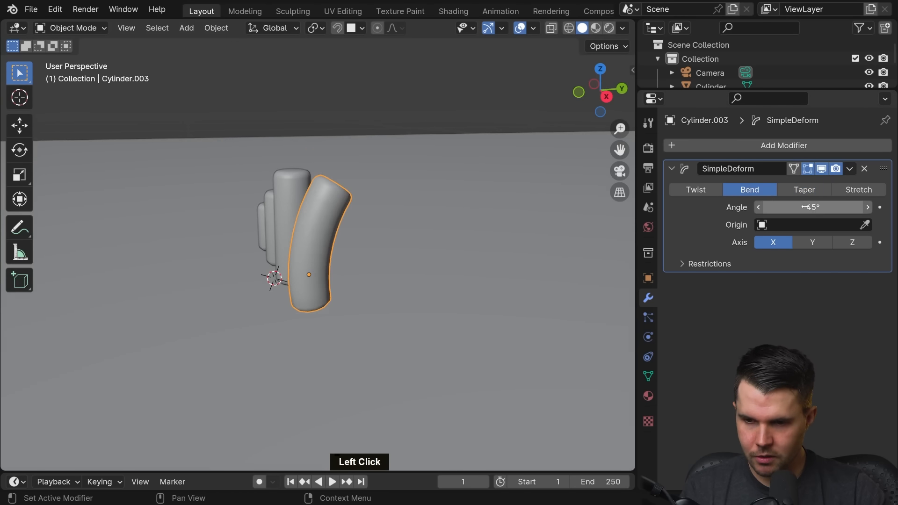
mouse_move(806, 207)
mouse_down()
mouse_move(786, 208)
mouse_move(804, 208)
mouse_move(797, 207)
mouse_up()
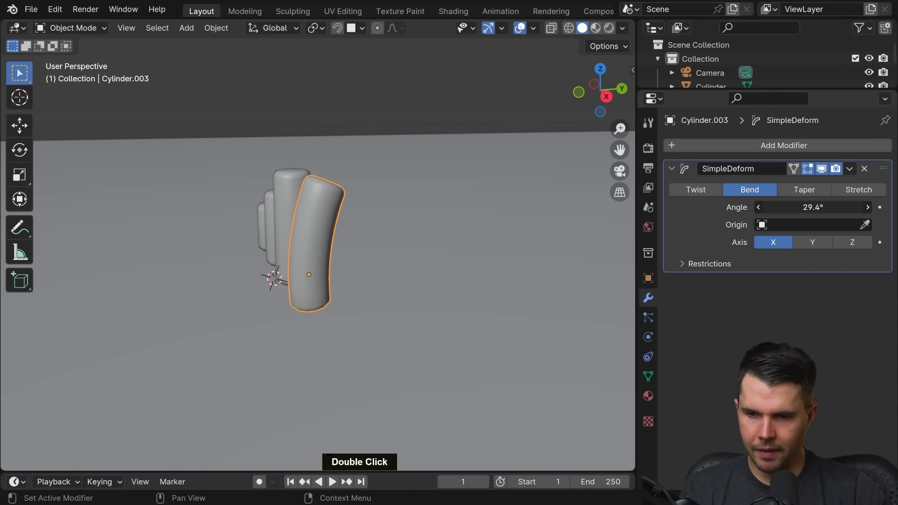
Step: Examine how the bend and a trial rotation act around the fourth cylinder's origin point
middle_drag(528, 224, 479, 195)
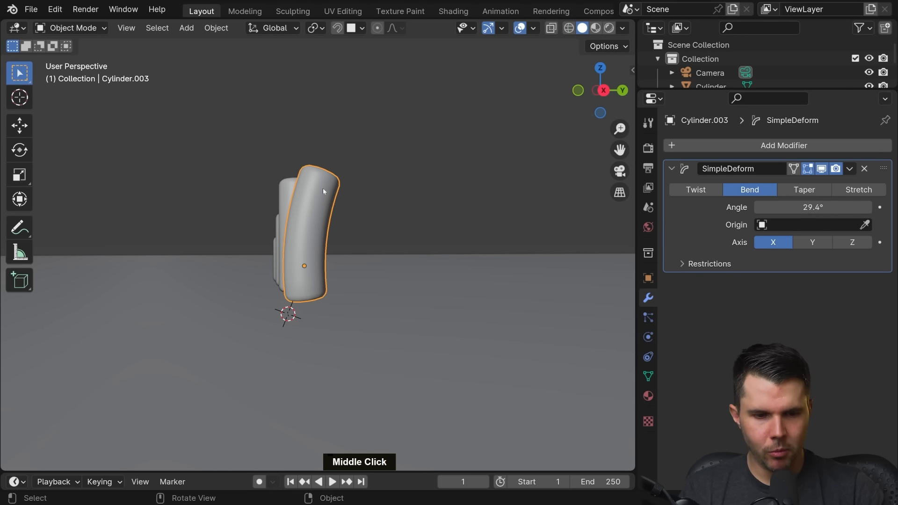
middle_drag(324, 185, 403, 238)
scroll(342, 256, up, 3)
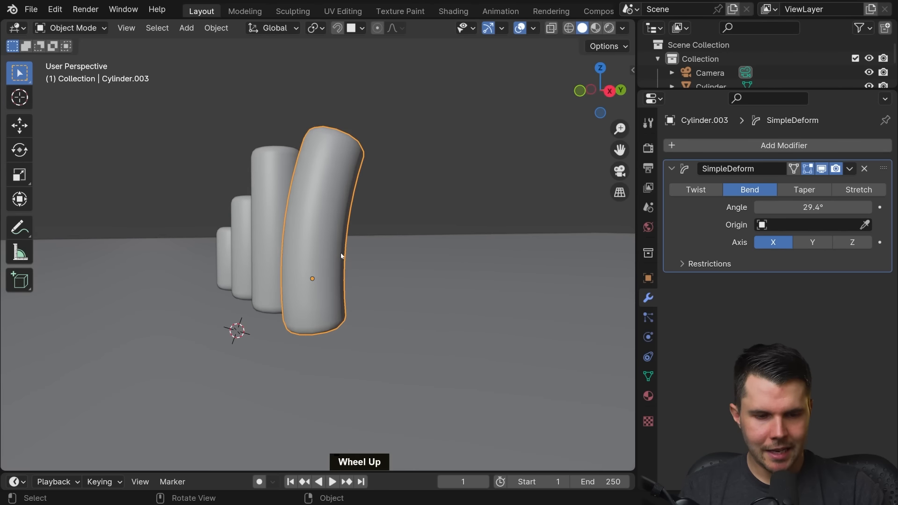
scroll(310, 298, up, 2)
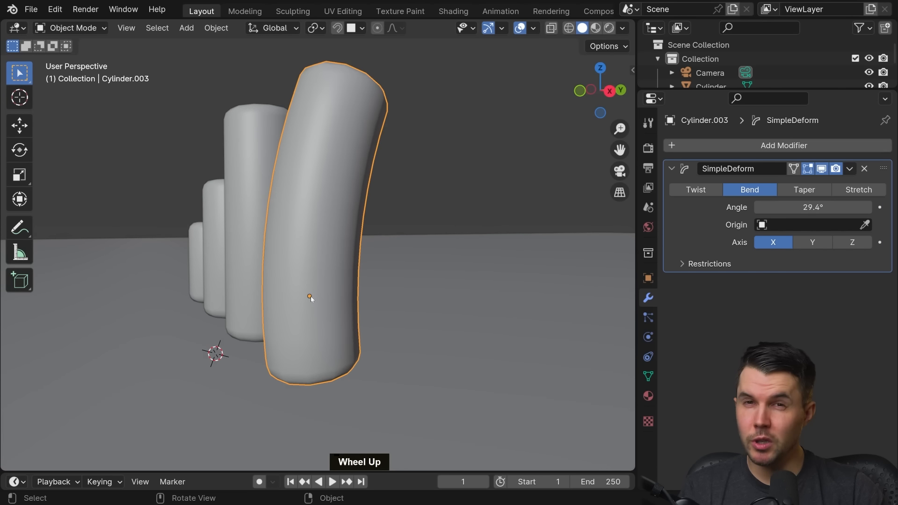
key(ctrl+shift+a)
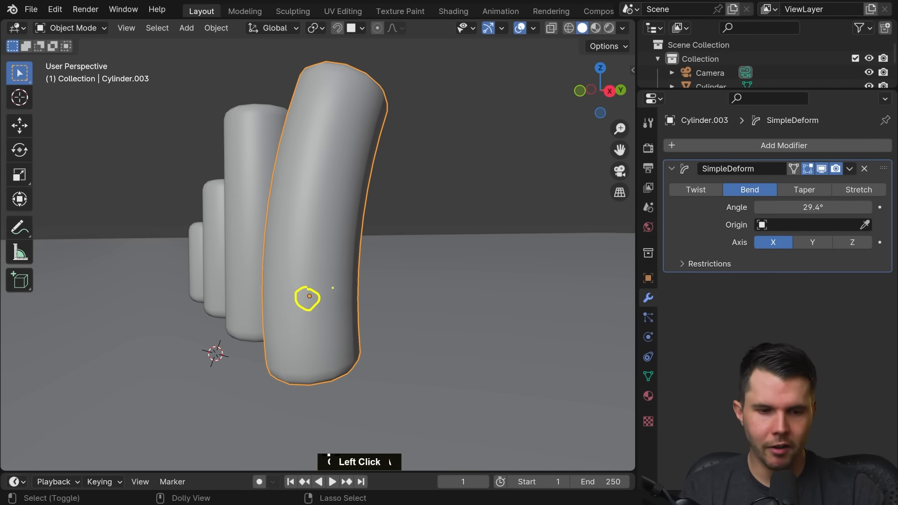
key(Escape)
middle_drag(323, 261, 389, 260)
scroll(389, 261, down, 4)
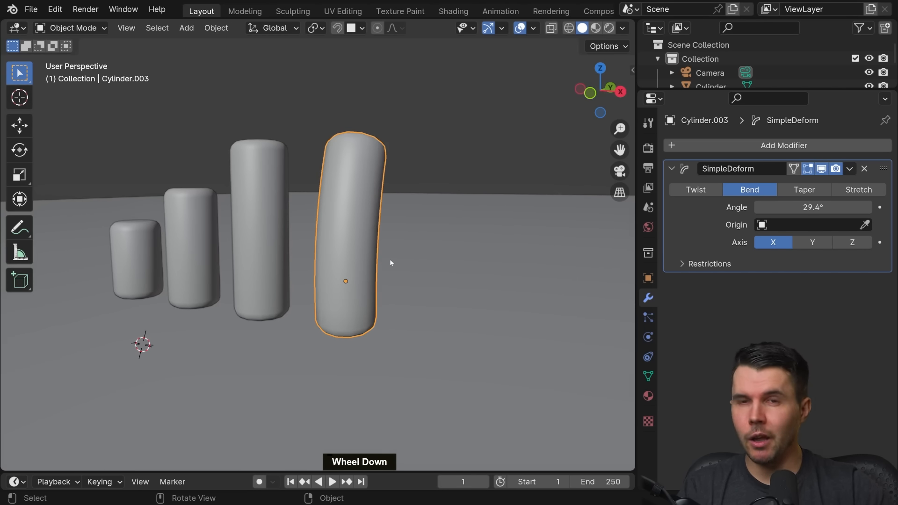
key(r)
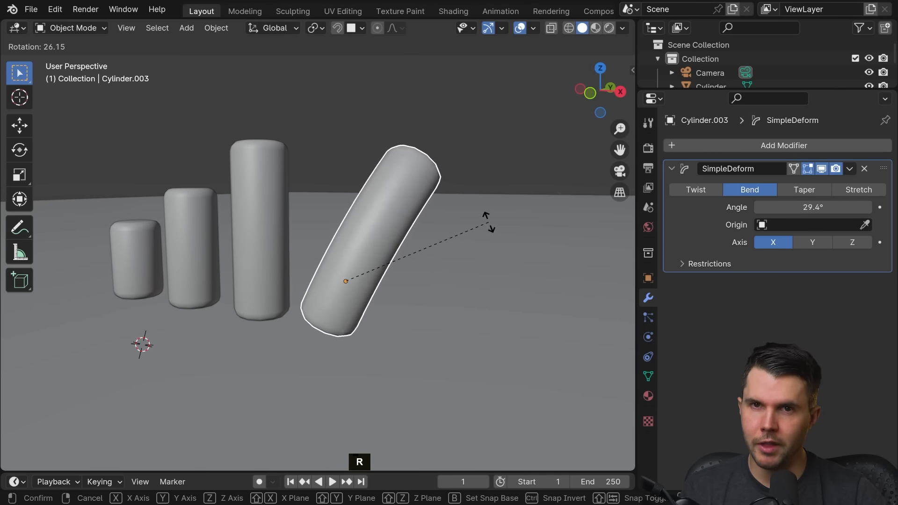
key(Escape)
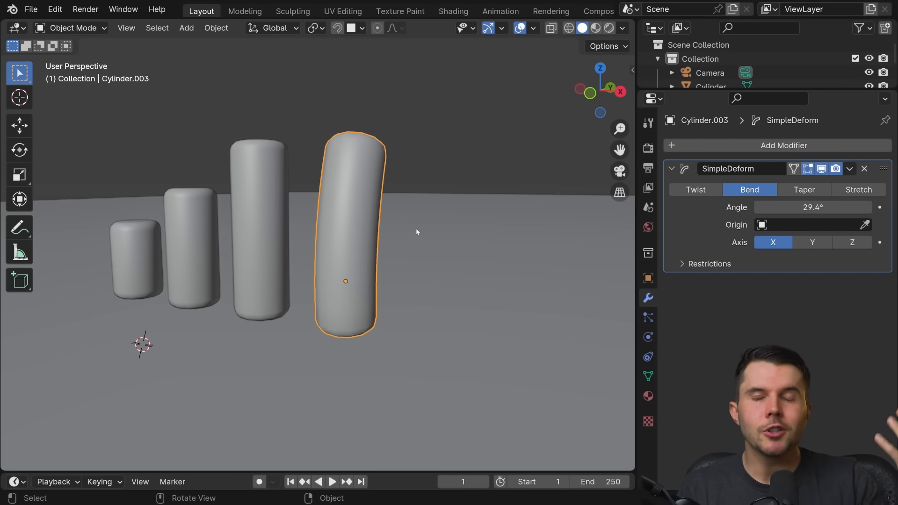
Step: Select all four cylinders and set each one's origin to its geometry
mouse_move(433, 242)
middle_down()
mouse_move(401, 246)
mouse_move(419, 237)
middle_up()
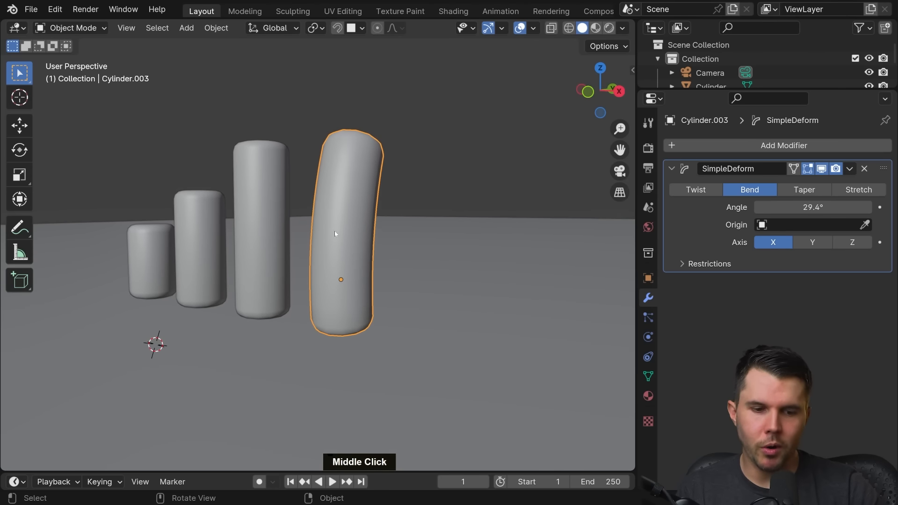
scroll(316, 238, down, 3)
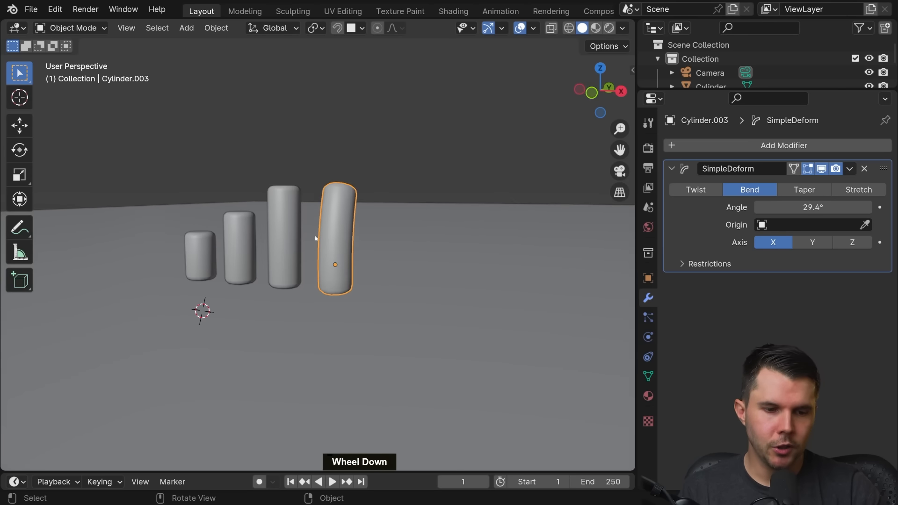
middle_drag(315, 238, 300, 234)
scroll(287, 226, up, 2)
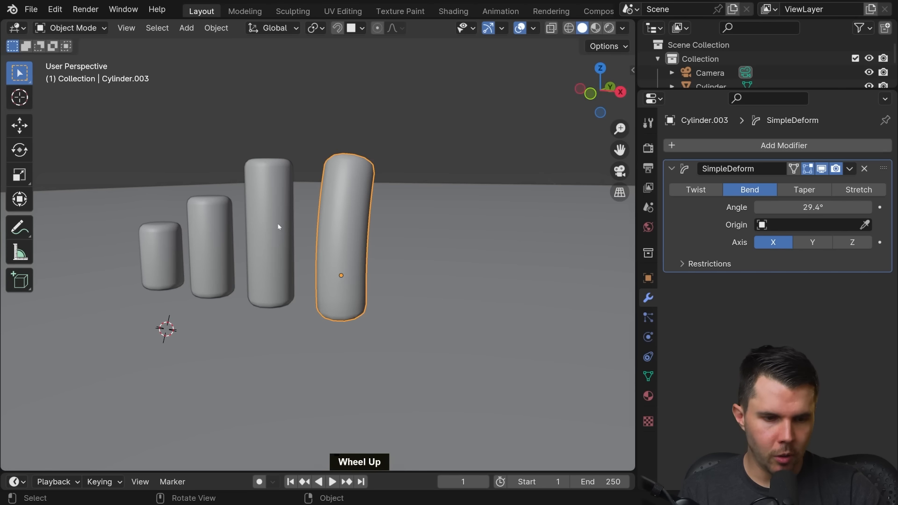
key(shift)
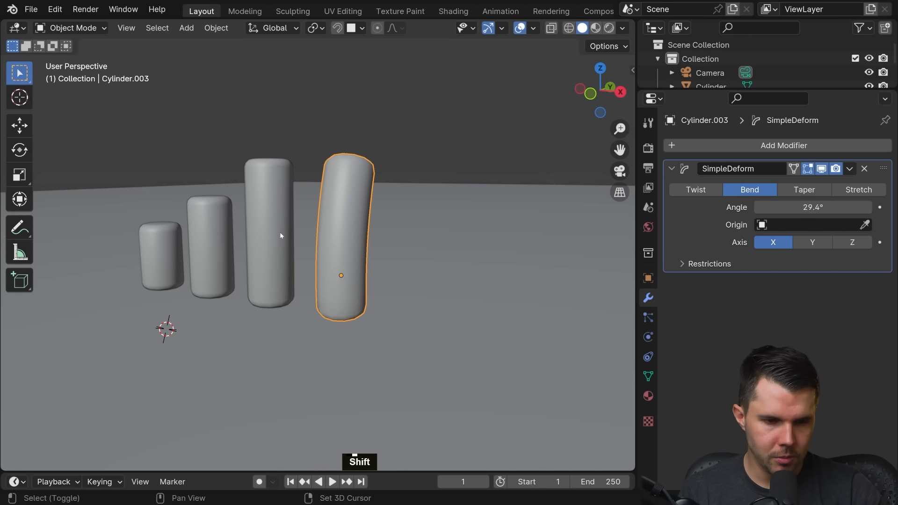
shift+click(273, 229)
shift+click(211, 242)
shift+click(180, 250)
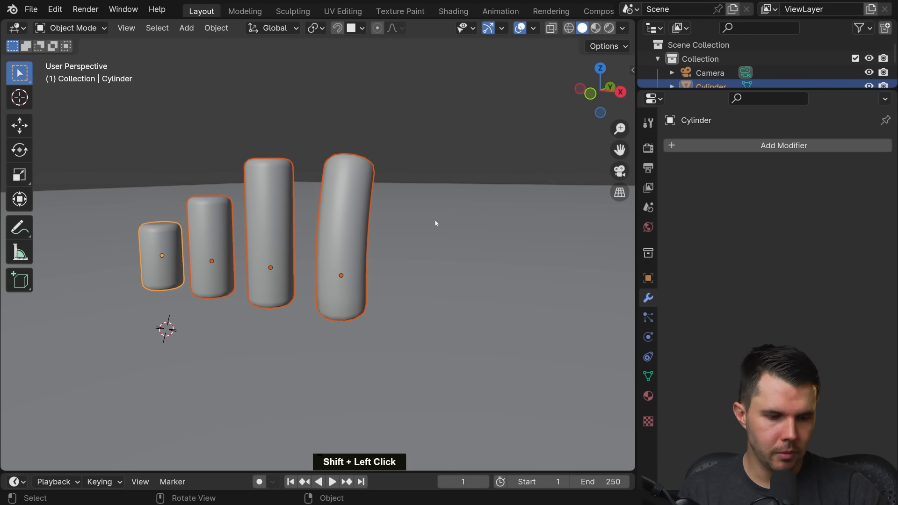
right_click(420, 201)
mouse_move(359, 276)
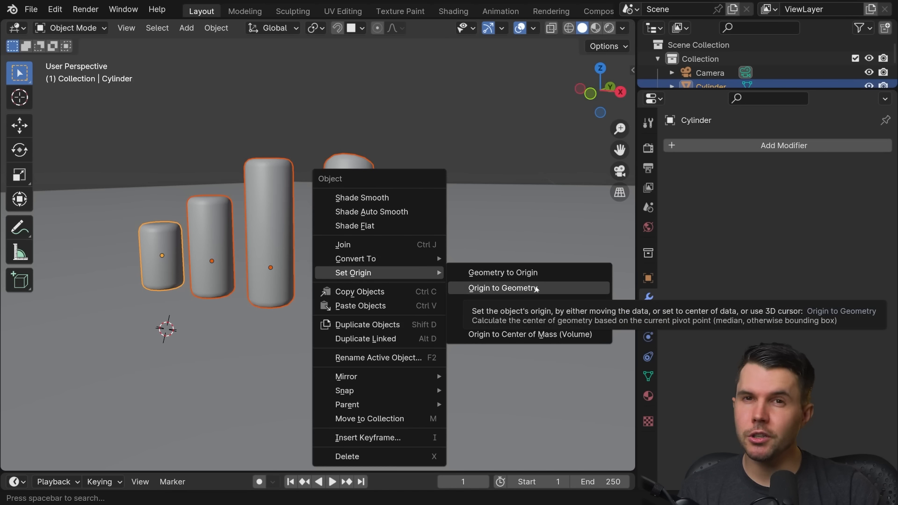
click(540, 286)
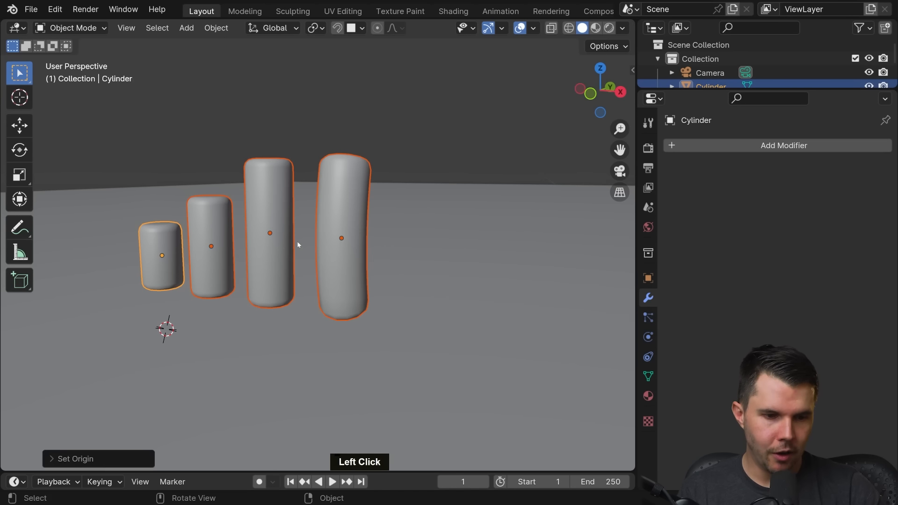
Step: Apply the Simple Deform modifier on the bent fourth cylinder and check its mesh in Edit Mode
middle_drag(329, 244, 281, 229)
click(307, 230)
scroll(301, 238, up, 5)
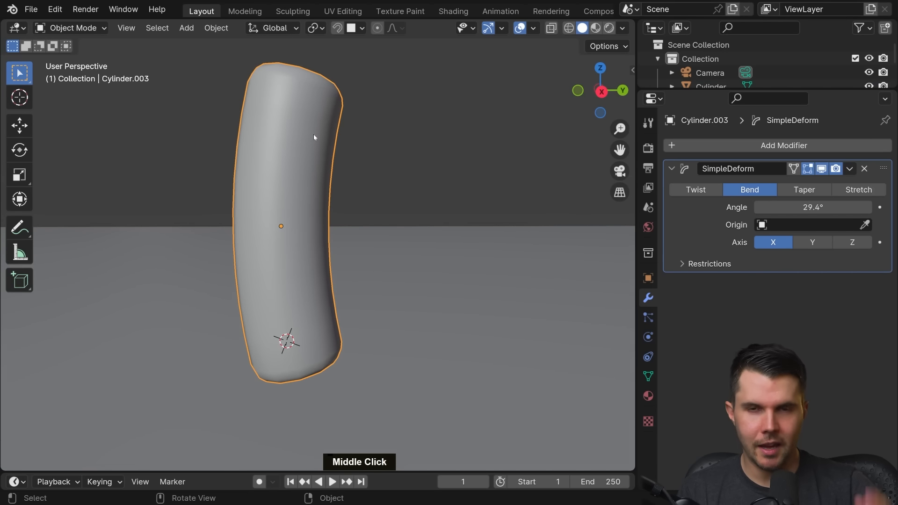
scroll(316, 146, down, 5)
middle_drag(316, 146, 370, 213)
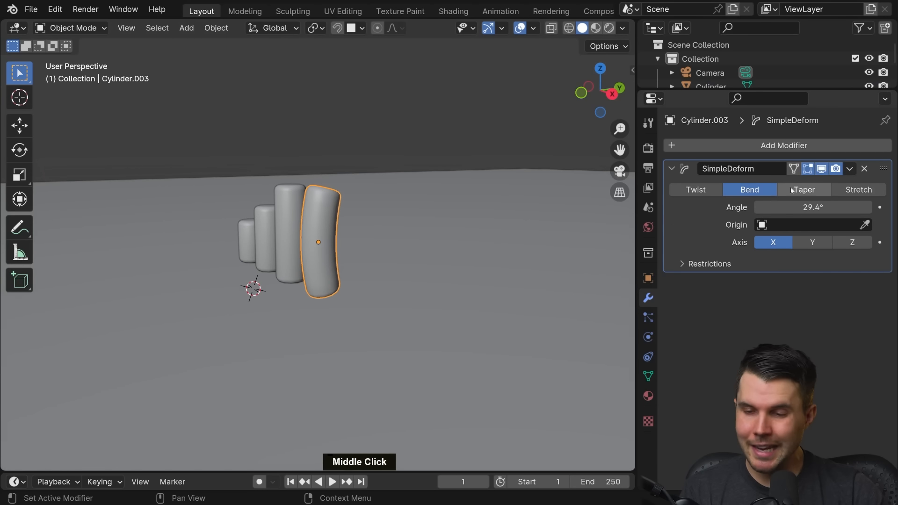
click(850, 169)
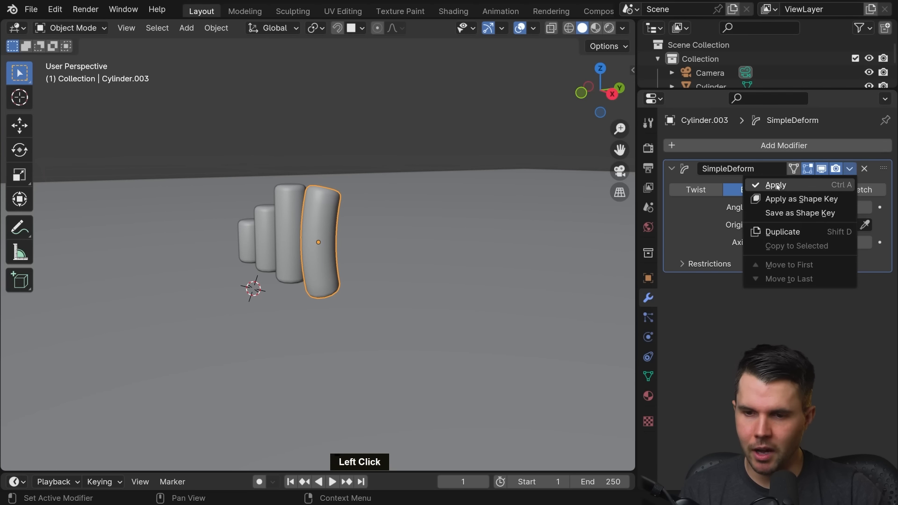
click(851, 169)
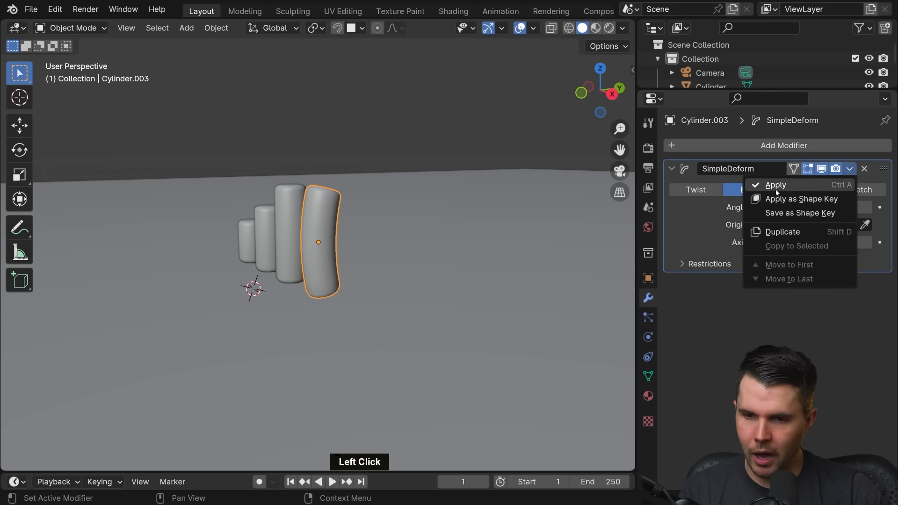
click(780, 184)
scroll(358, 191, up, 2)
key(Tab)
middle_drag(358, 191, 399, 188)
key(Tab)
scroll(283, 227, down, 3)
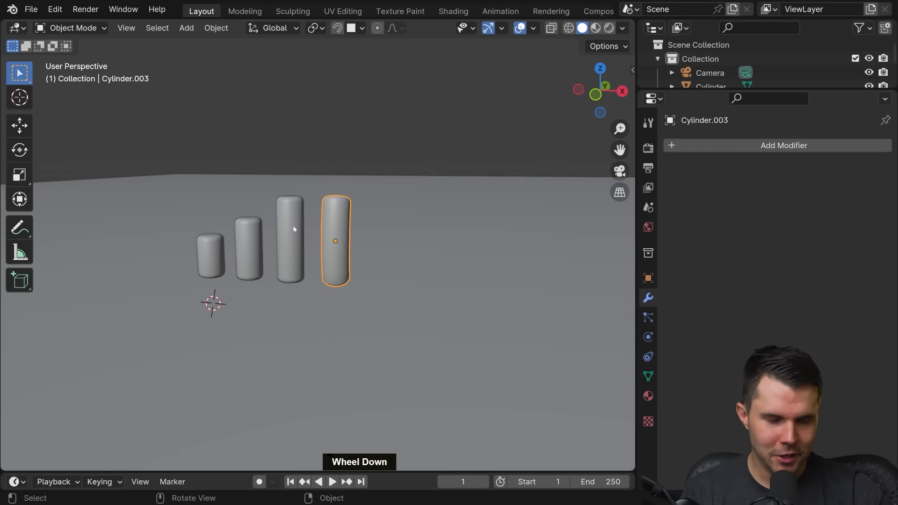
Step: Enlarge the Outliner to list all scene objects, deselect the fourth cylinder, and make the main Collection the active one
drag(725, 91, 724, 263)
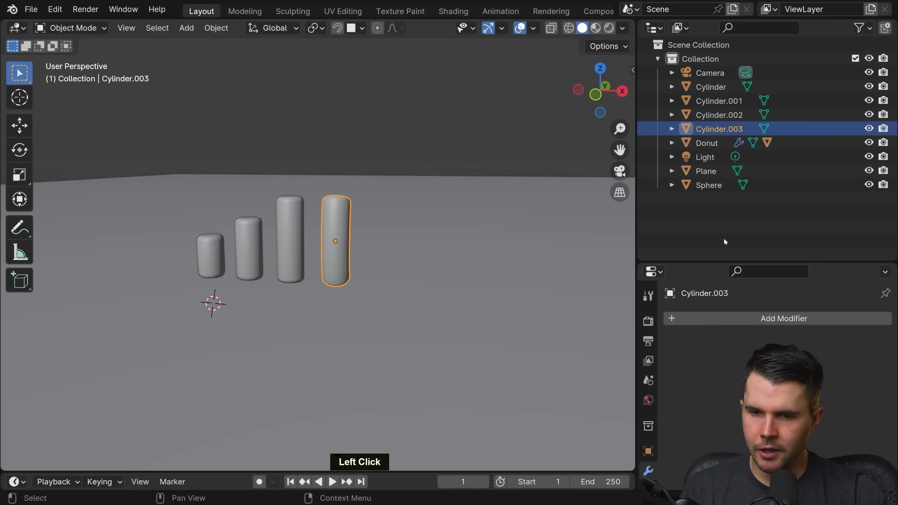
click(533, 197)
scroll(511, 200, down, 2)
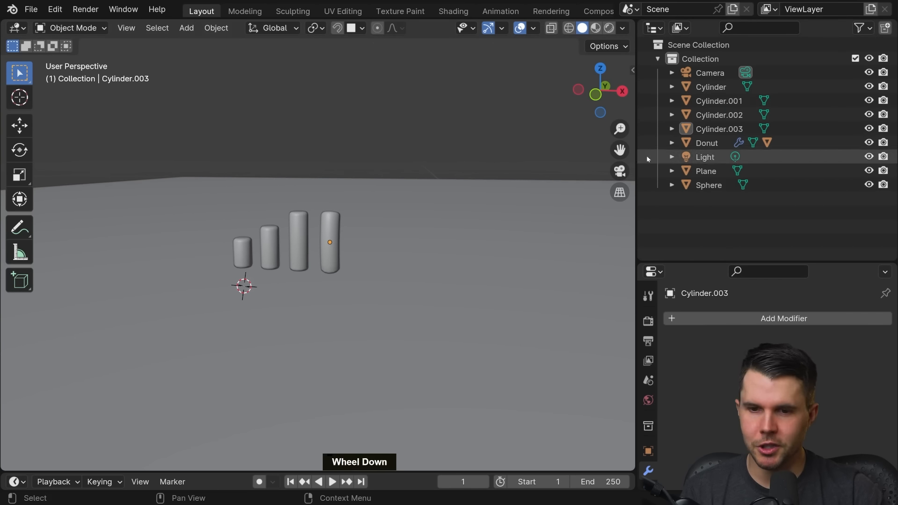
scroll(366, 240, up, 2)
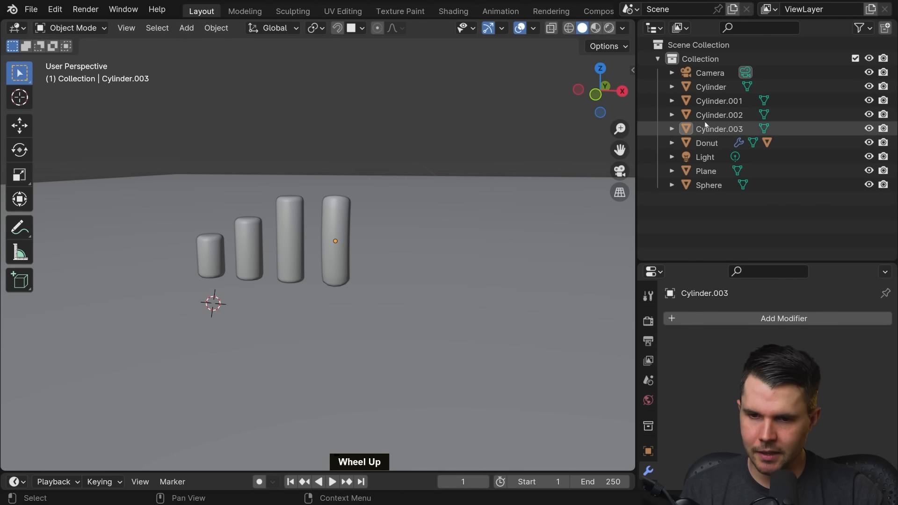
click(713, 60)
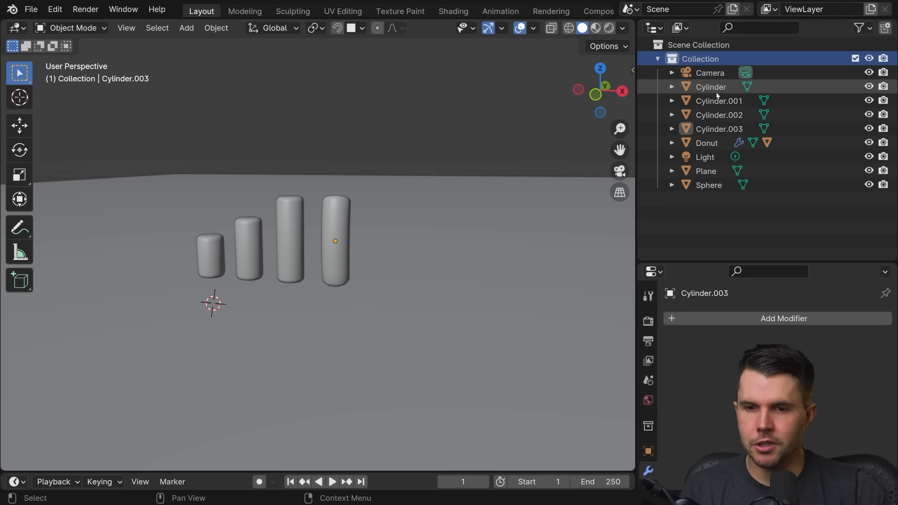
double_click(698, 60)
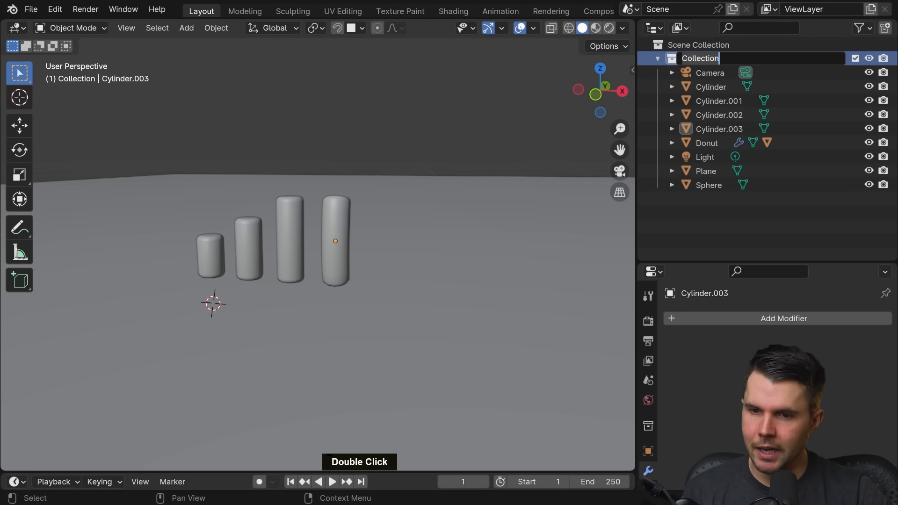
click(719, 58)
click(736, 99)
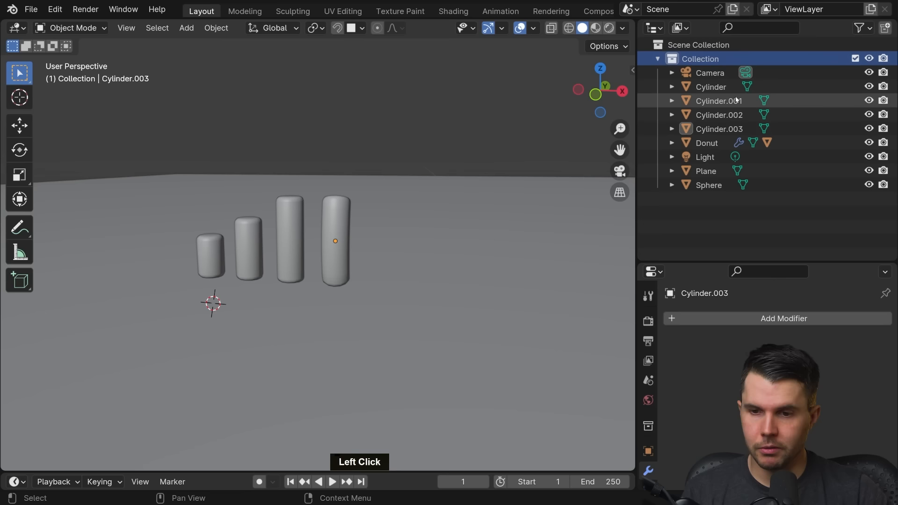
Step: Add a new collection inside the main Collection and select it
click(887, 29)
click(716, 74)
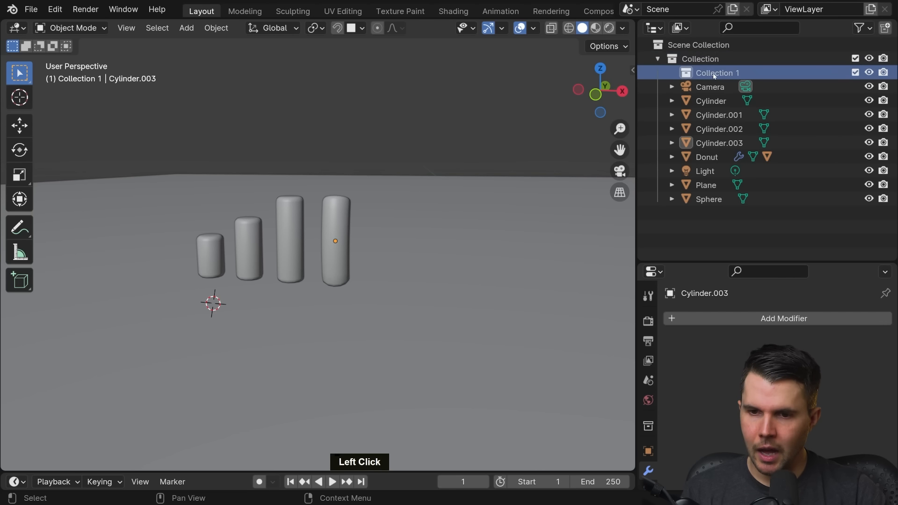
Step: Move Collection 1 out of the main Collection so it sits directly under Scene Collection
drag(716, 74, 699, 44)
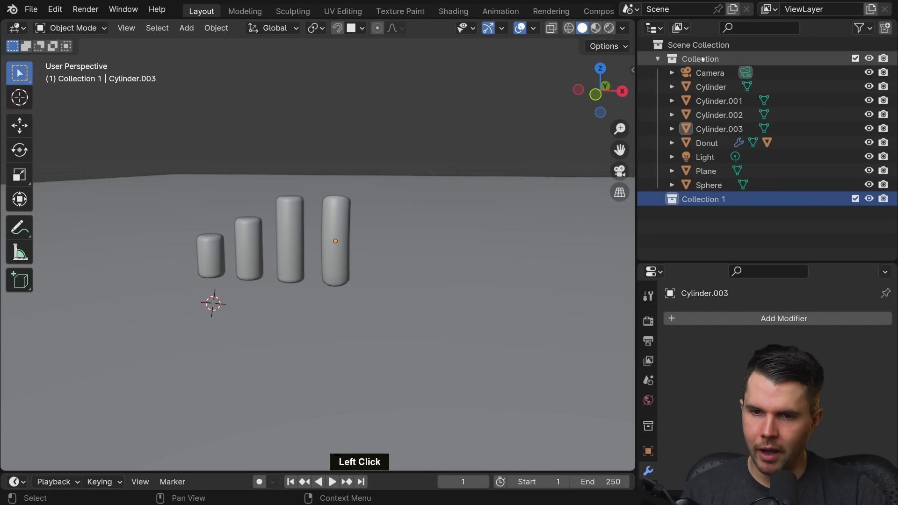
click(679, 65)
double_click(705, 61)
click(715, 64)
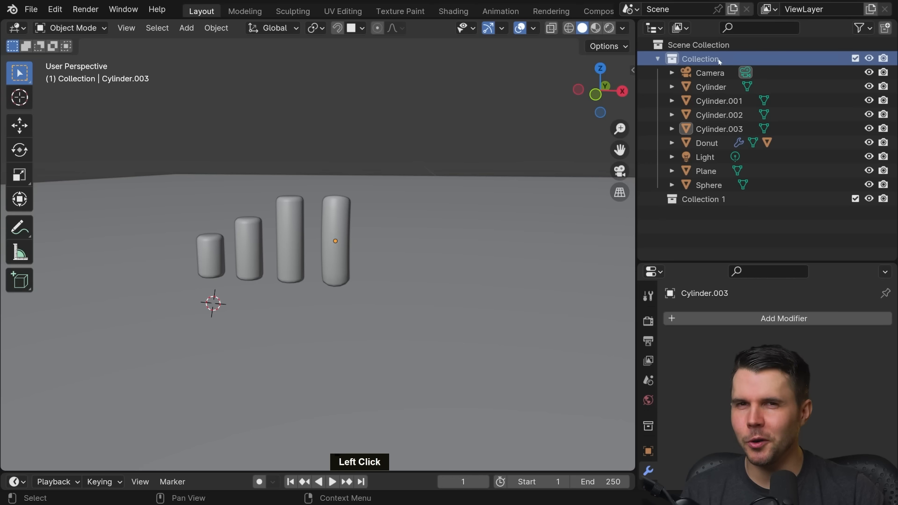
click(747, 50)
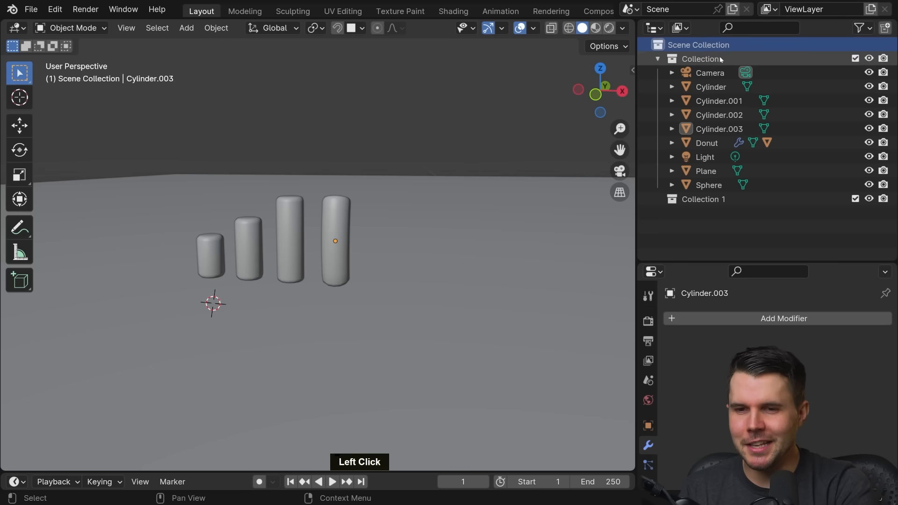
click(721, 60)
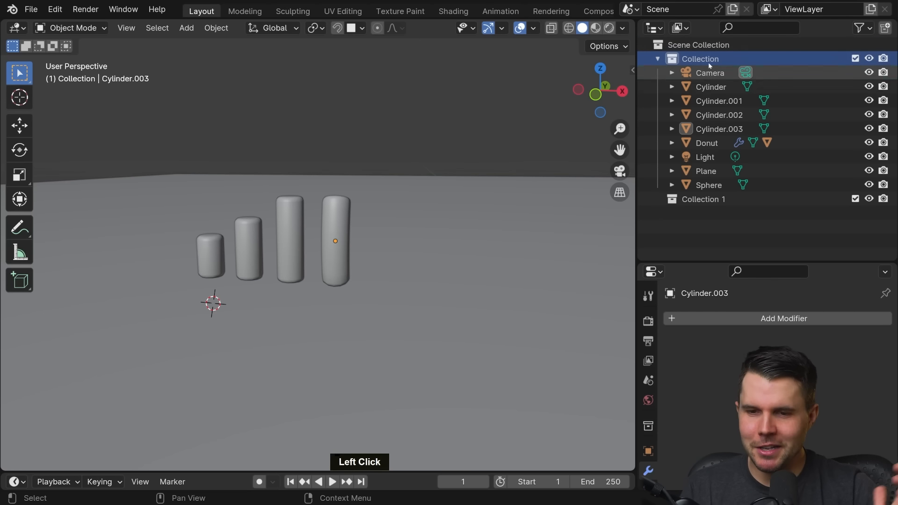
Step: Rename Collection 1 to Sprinkles
click(702, 200)
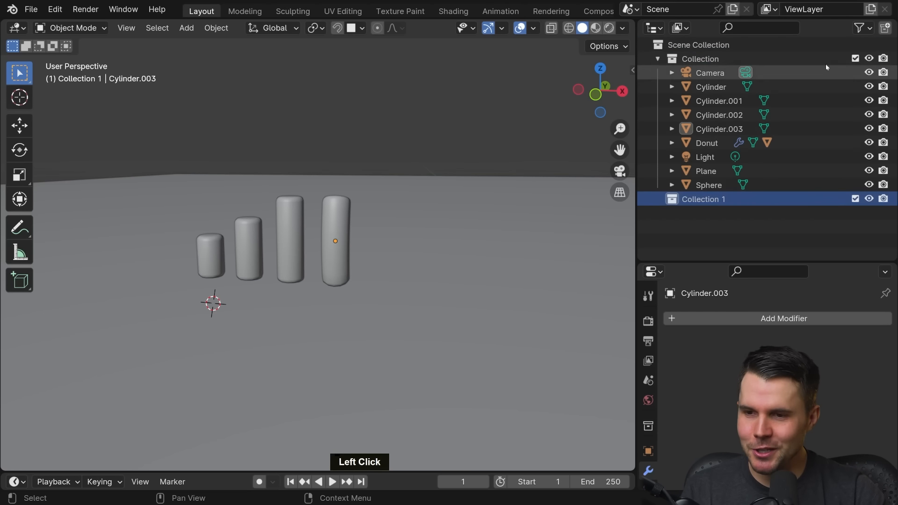
double_click(704, 199)
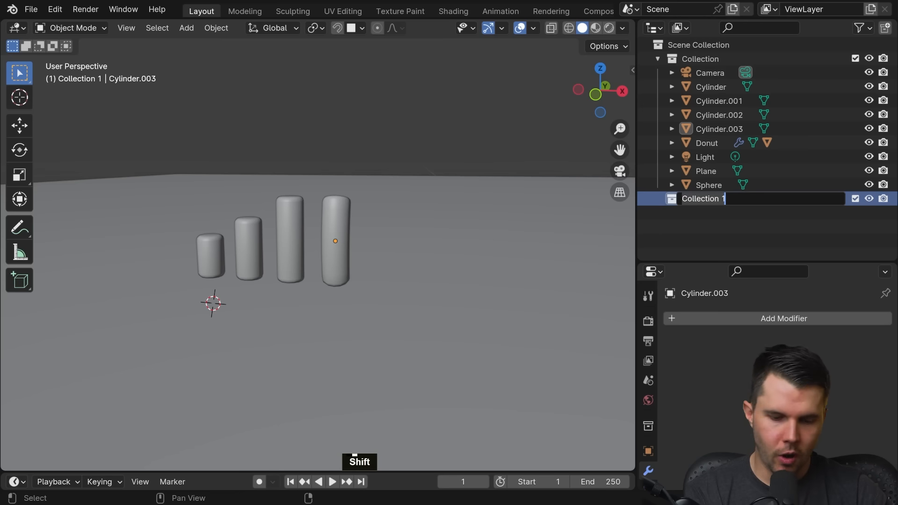
text(Sprinkles)
key(Return)
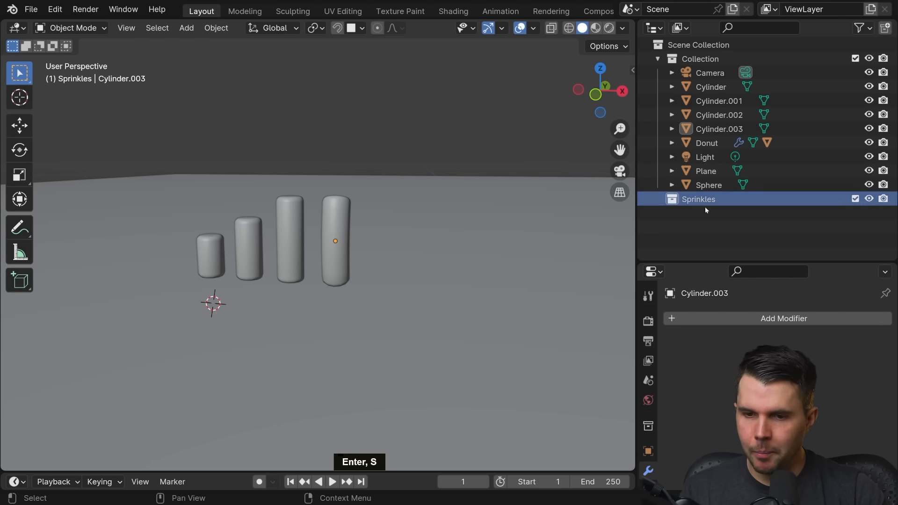
click(709, 185)
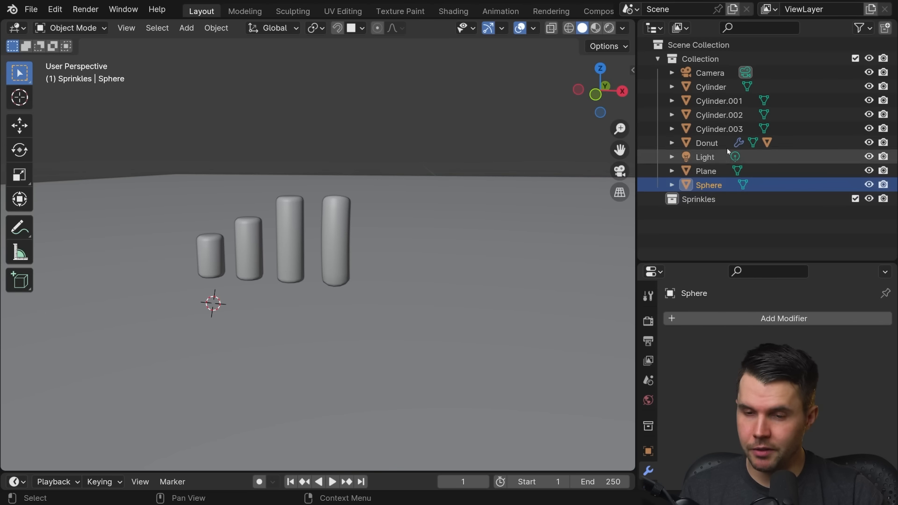
click(722, 130)
click(720, 115)
click(716, 87)
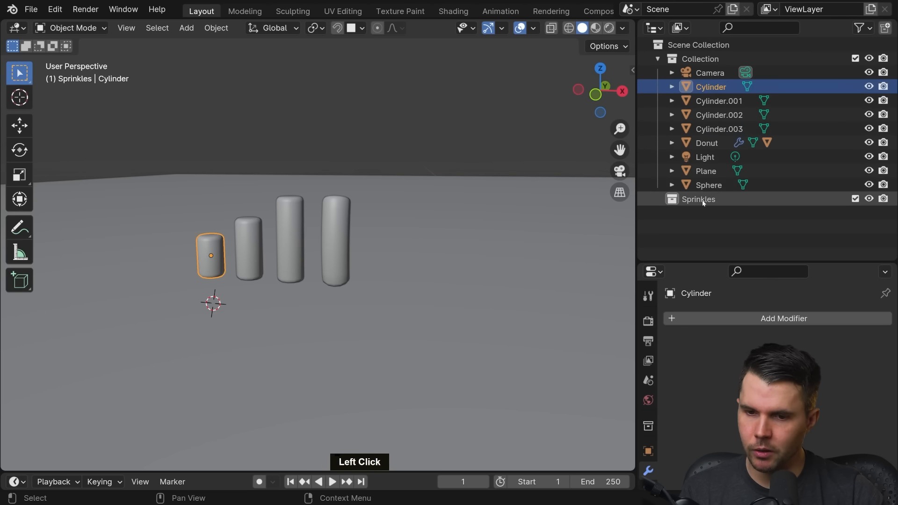
Step: Add a new collection inside the Sprinkles collection and name it Round
click(701, 201)
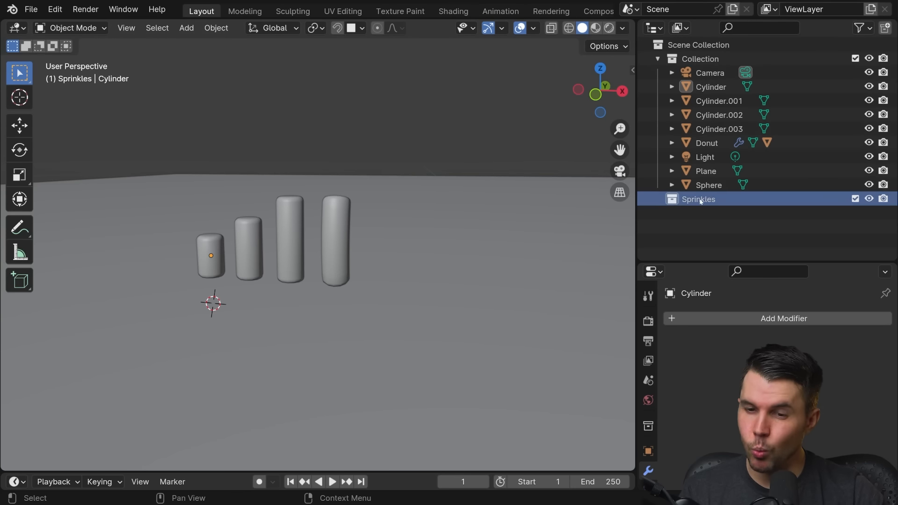
click(885, 29)
click(726, 217)
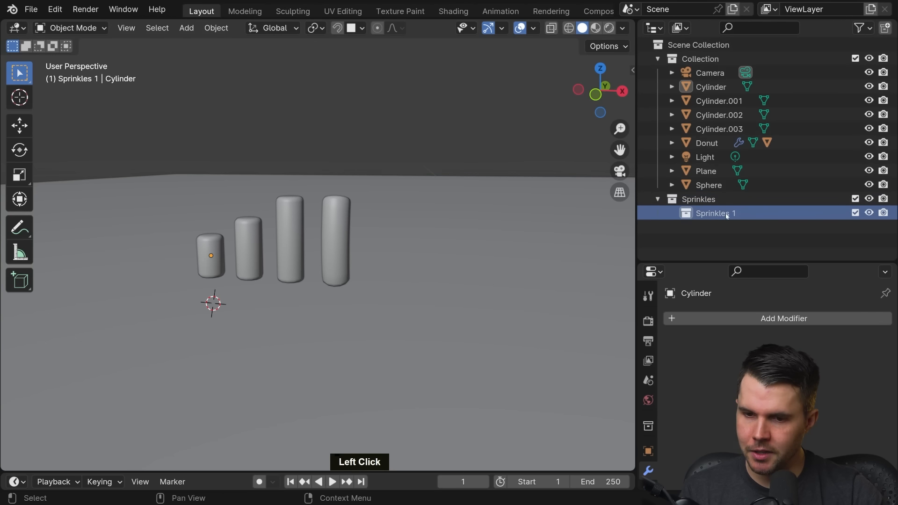
double_click(727, 214)
text(Round)
key(Return)
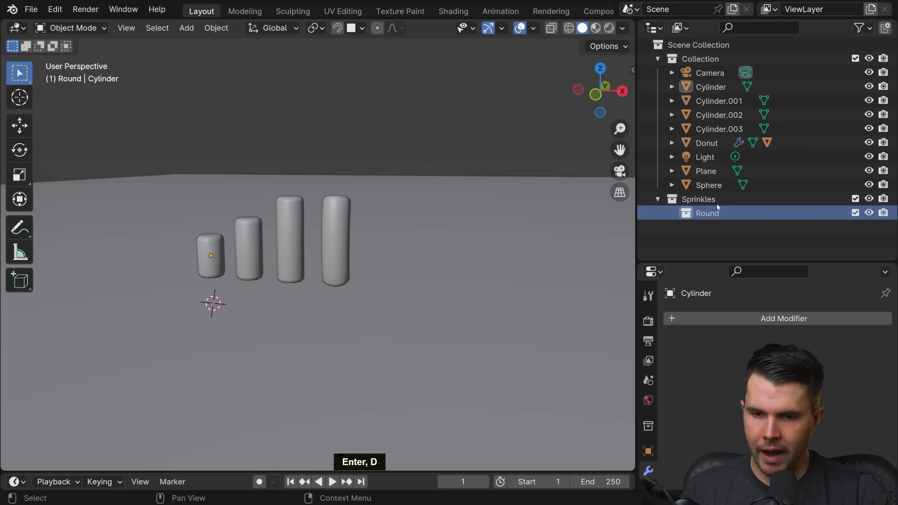
Step: Add a second new collection inside the Sprinkles collection
click(708, 200)
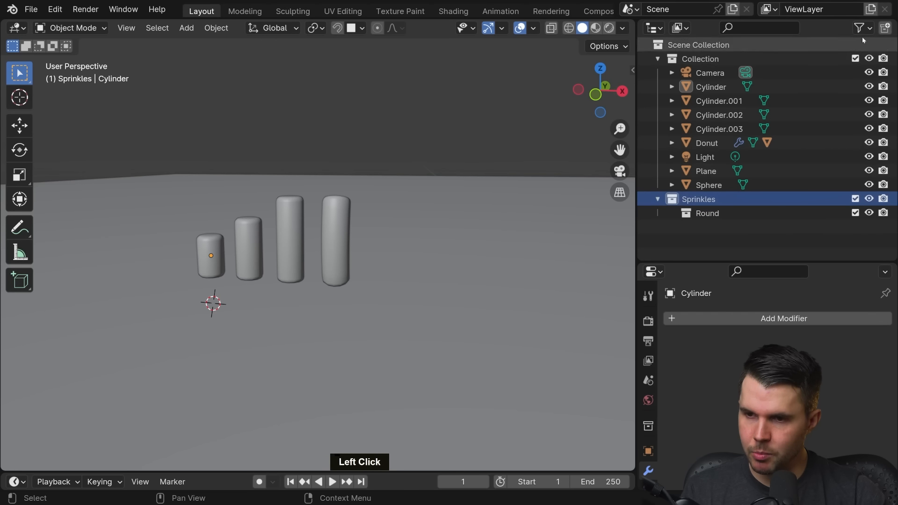
click(885, 29)
click(707, 213)
double_click(708, 214)
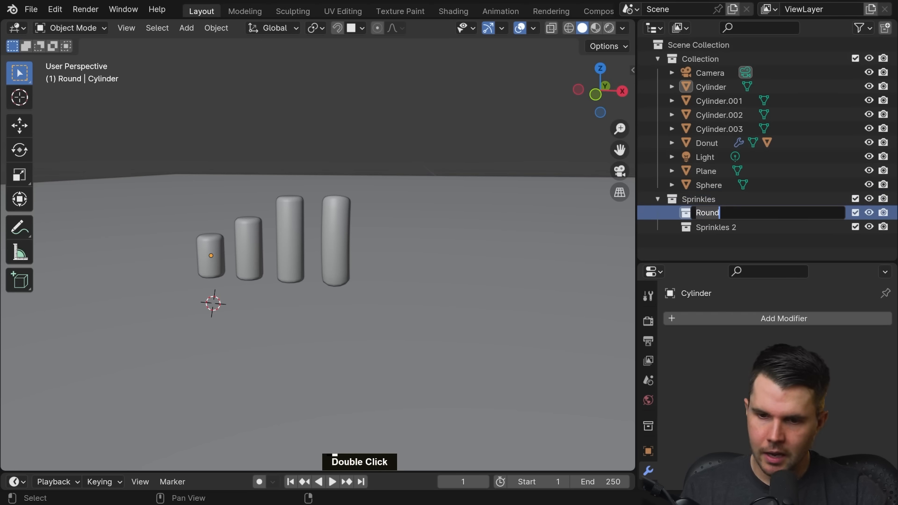
text(Long)
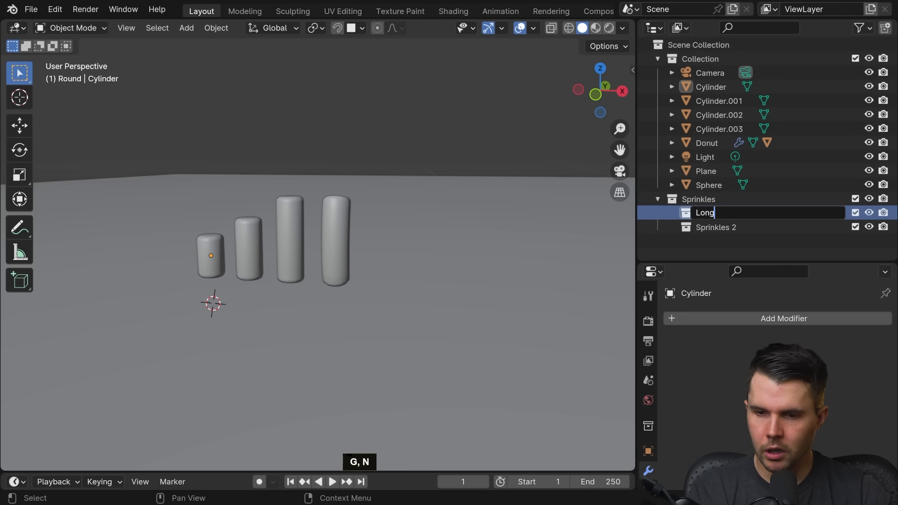
key(Escape)
Step: Rename the Sprinkles 2 collection to Long and clear the Outliner selection
double_click(712, 227)
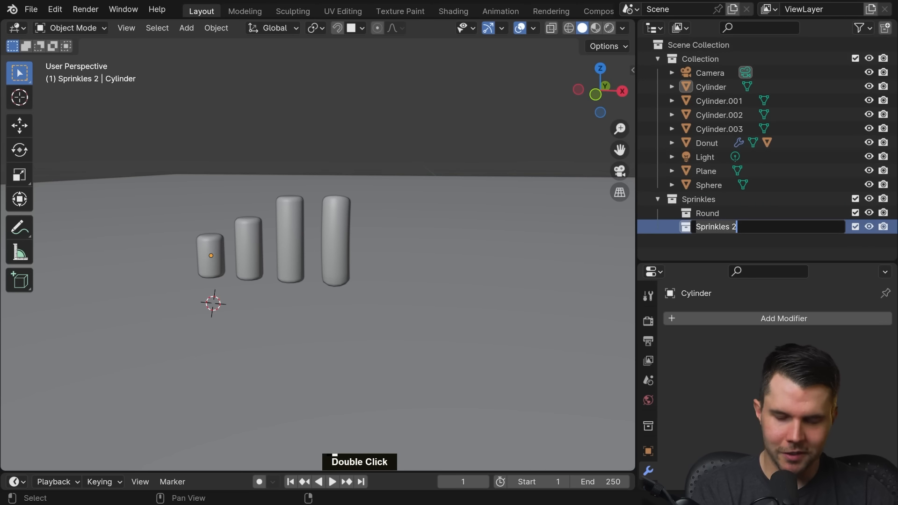
text(Long)
key(Return)
click(730, 243)
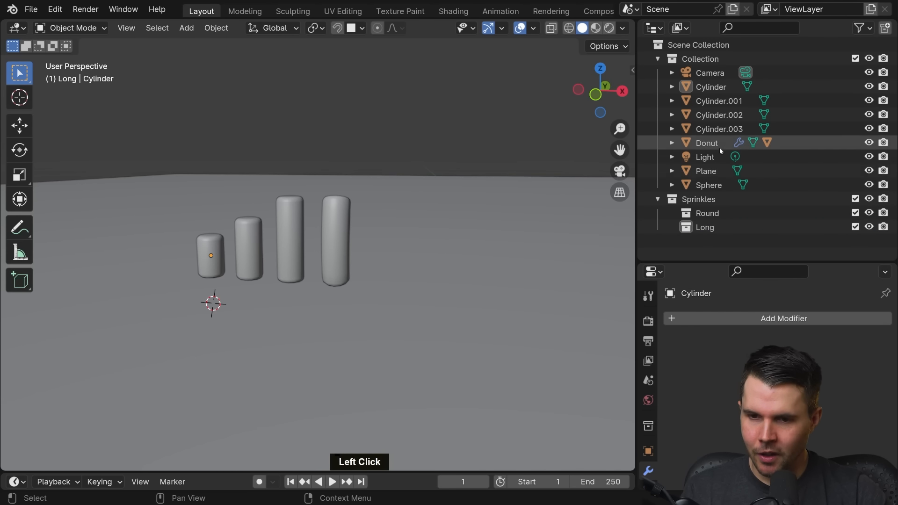
Step: Locate the sphere in the scene and move it from the main Collection into the Round collection
click(708, 186)
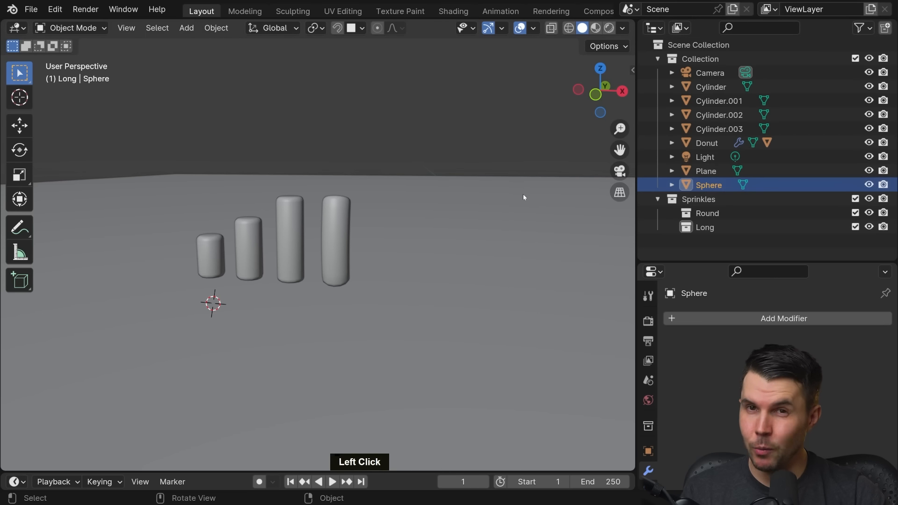
scroll(531, 210, down, 11)
shift+middle_drag(543, 245, 477, 204)
scroll(458, 194, up, 1)
key(KP_Decimal)
scroll(478, 206, down, 5)
scroll(445, 211, down, 8)
shift+middle_drag(262, 207, 460, 268)
scroll(448, 248, up, 8)
click(718, 186)
drag(719, 186, 716, 214)
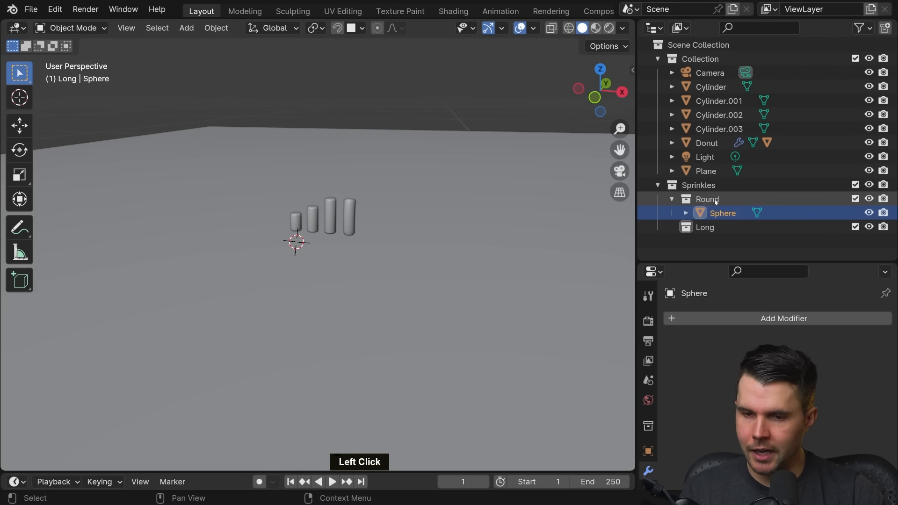
Step: Select all four cylinders and move them into the Long collection inside Sprinkles
scroll(456, 207, up, 4)
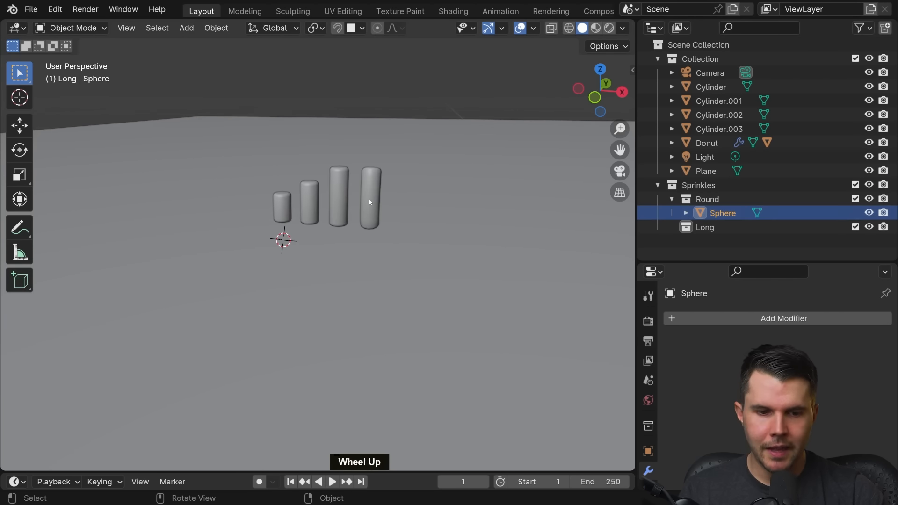
click(378, 177)
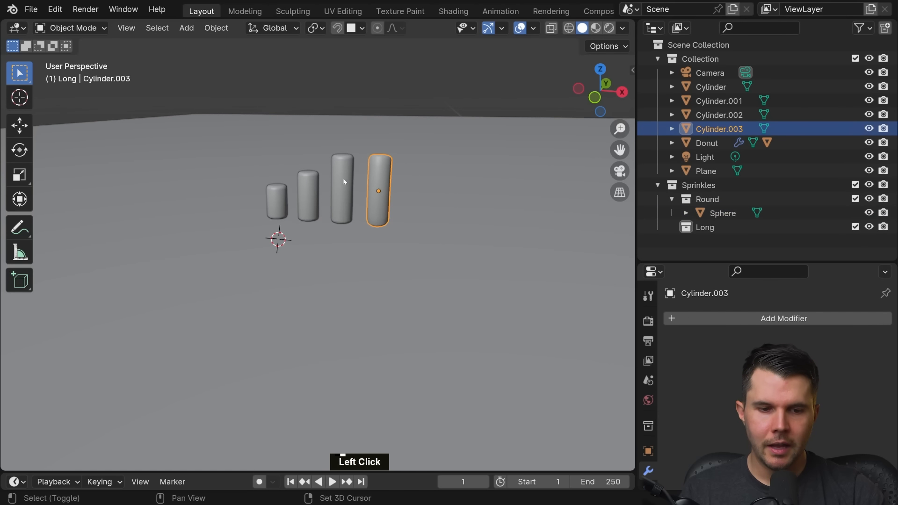
shift+click(342, 189)
shift+click(308, 197)
shift+click(280, 200)
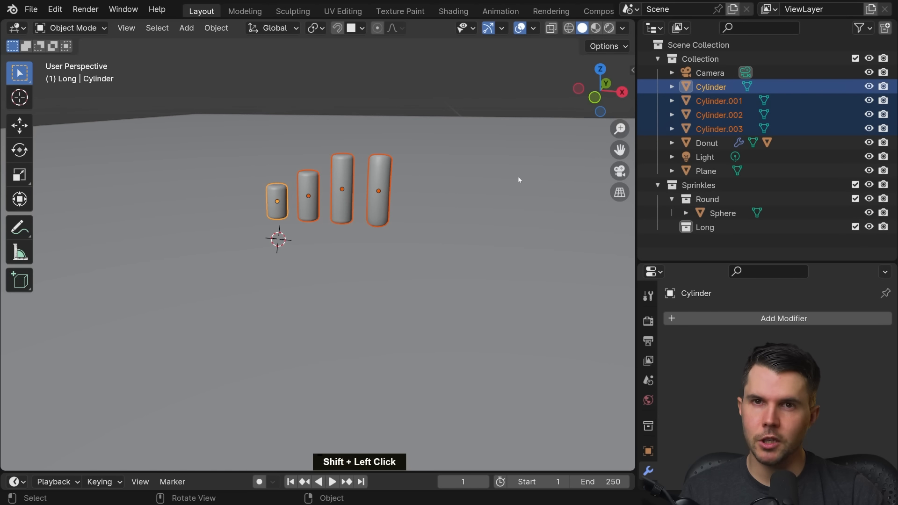
key(m)
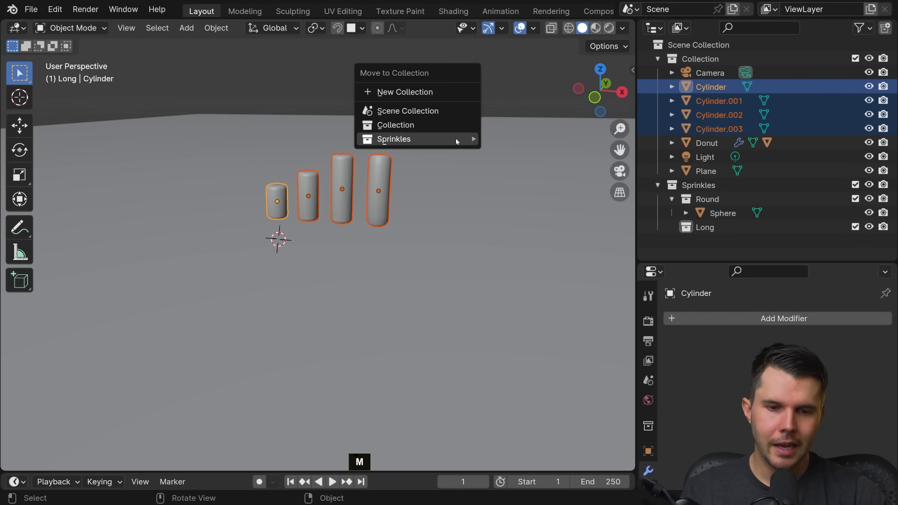
mouse_move(405, 138)
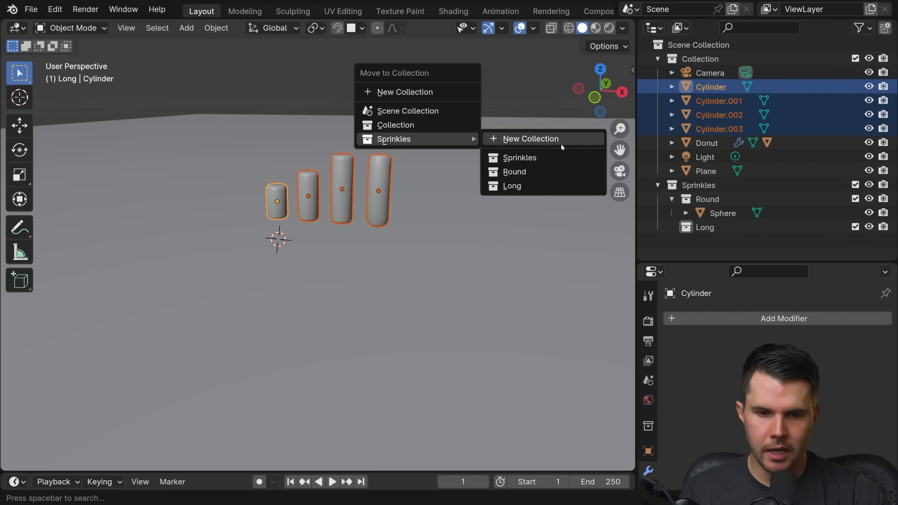
click(534, 186)
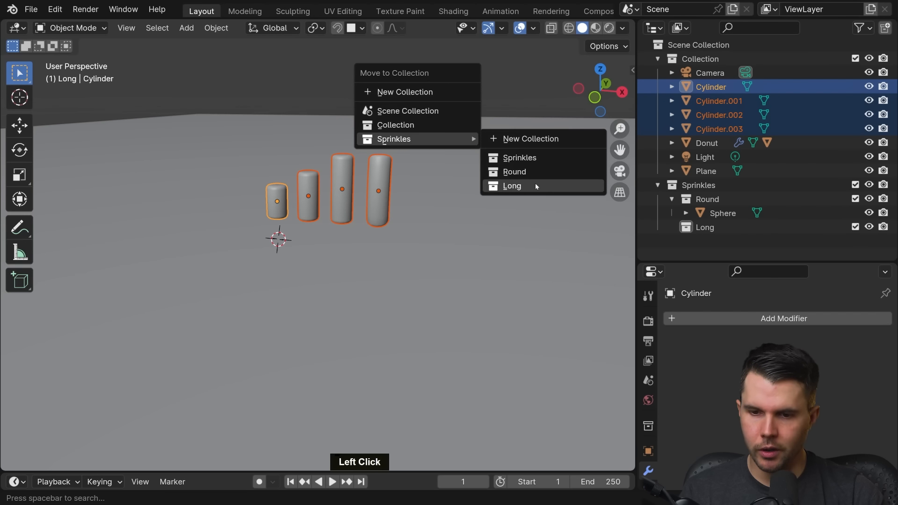
Step: Make the main Collection active, bring the donut into view, and check the collection's camera, light and plane
scroll(450, 193, down, 3)
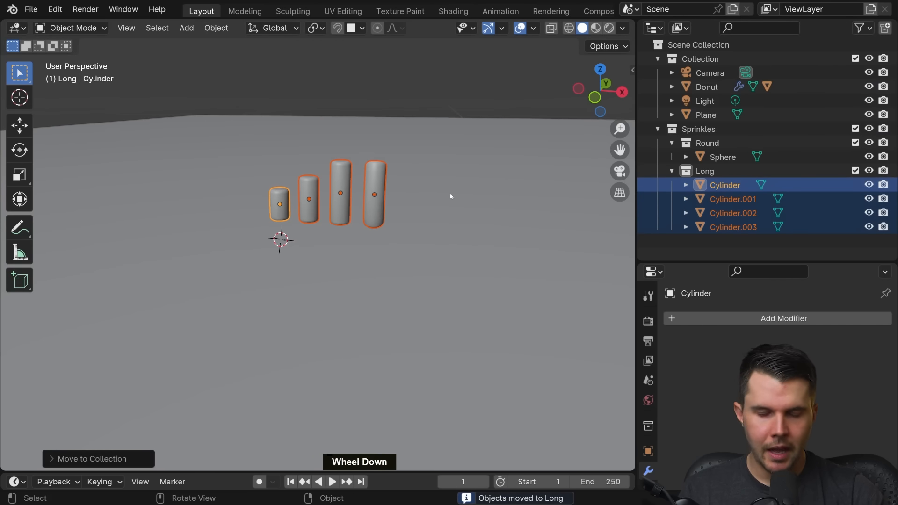
scroll(573, 133, down, 3)
click(704, 60)
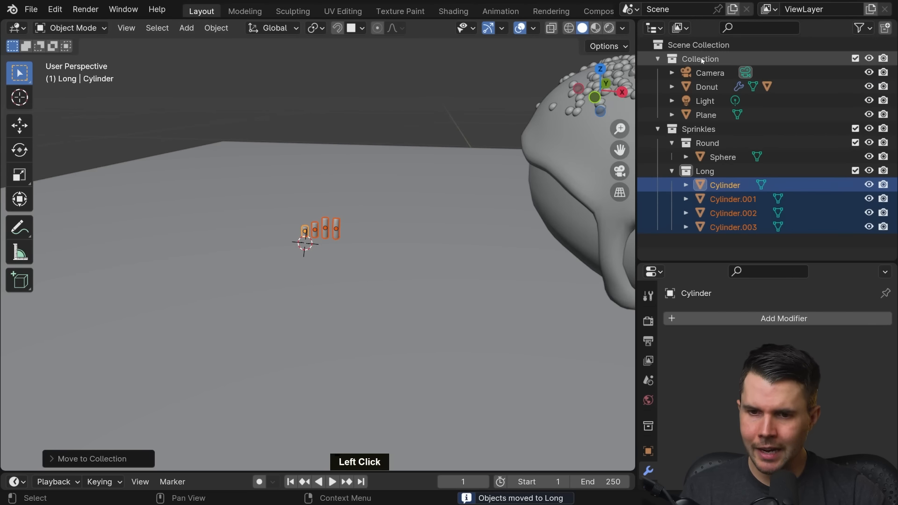
scroll(584, 141, down, 4)
shift+middle_drag(580, 152, 440, 158)
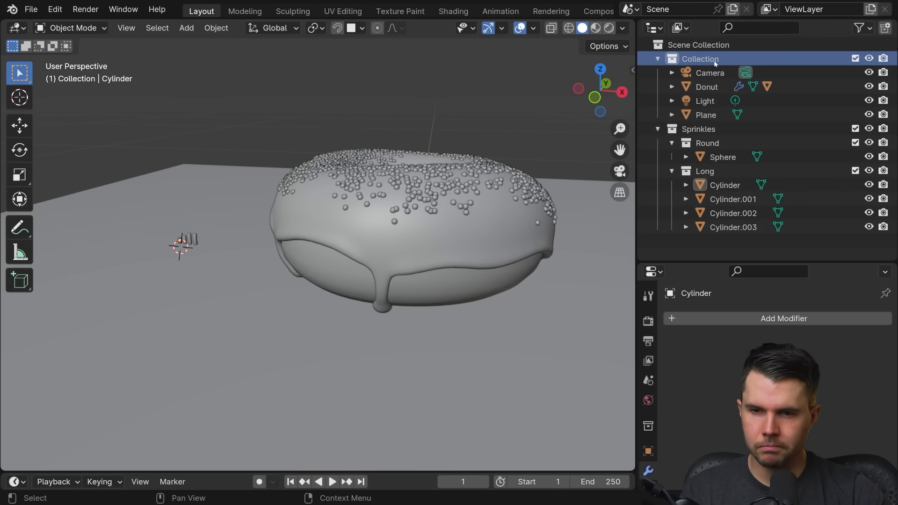
click(710, 73)
click(705, 101)
click(709, 115)
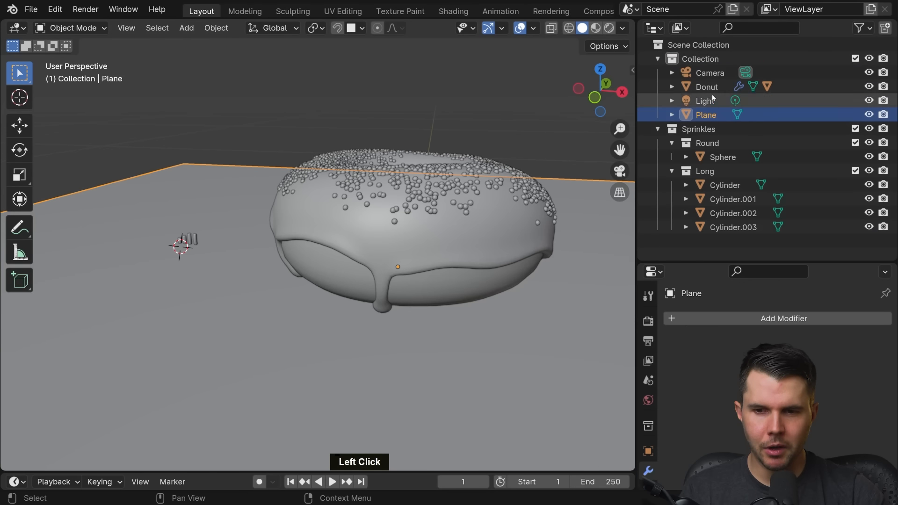
Step: Select the donut together with its icing and move both into a new collection named Donuts
click(707, 88)
click(672, 87)
click(672, 87)
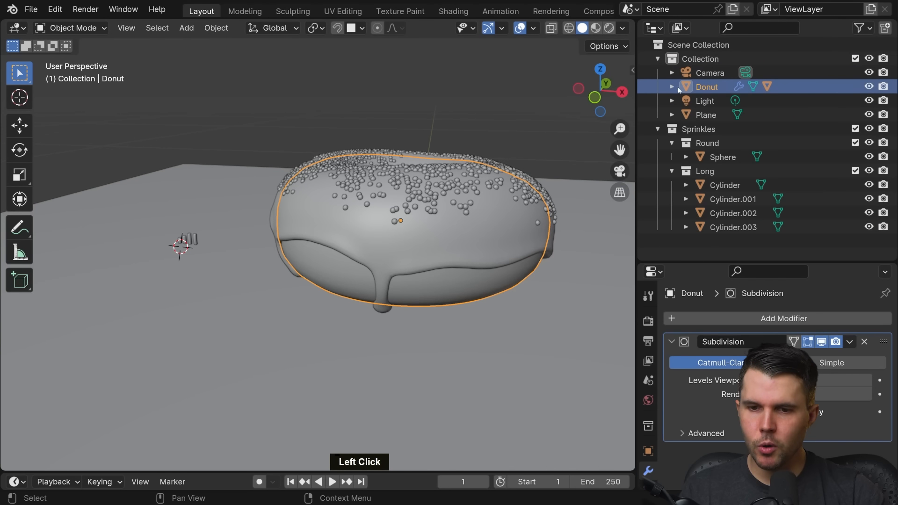
click(672, 87)
click(717, 129)
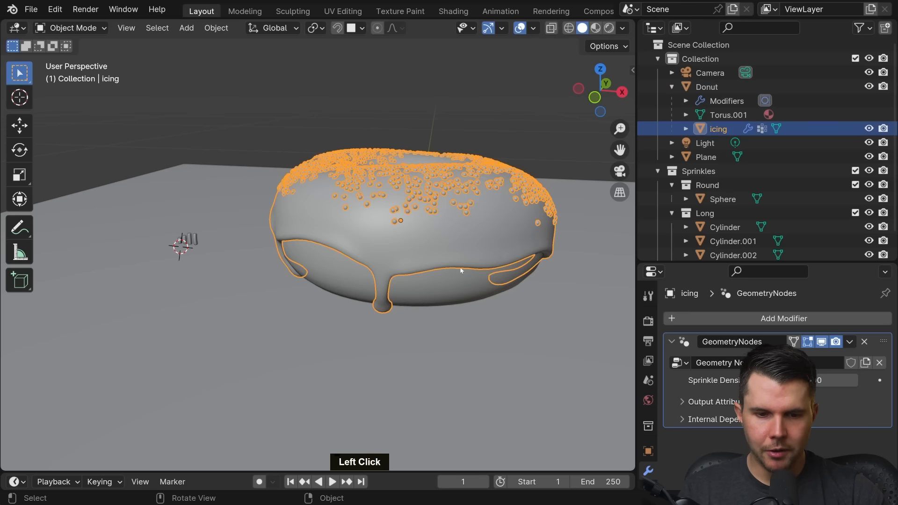
shift+click(448, 281)
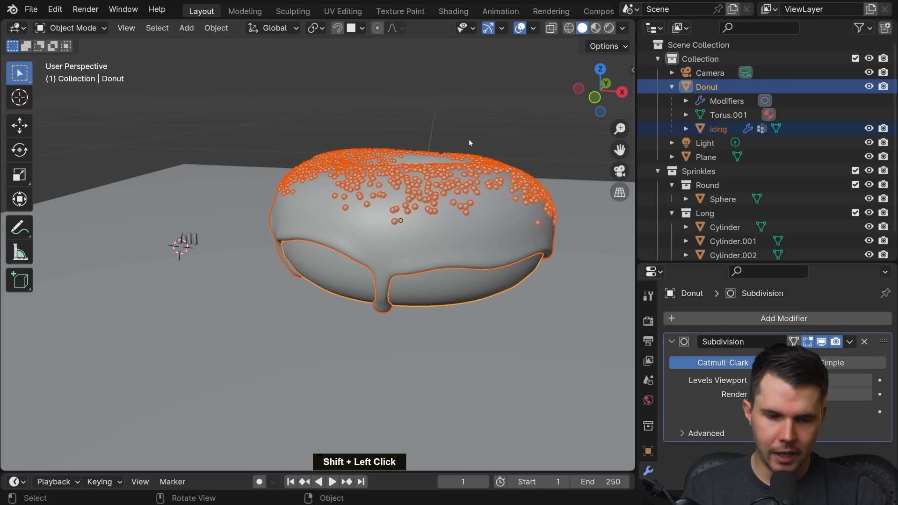
key(m)
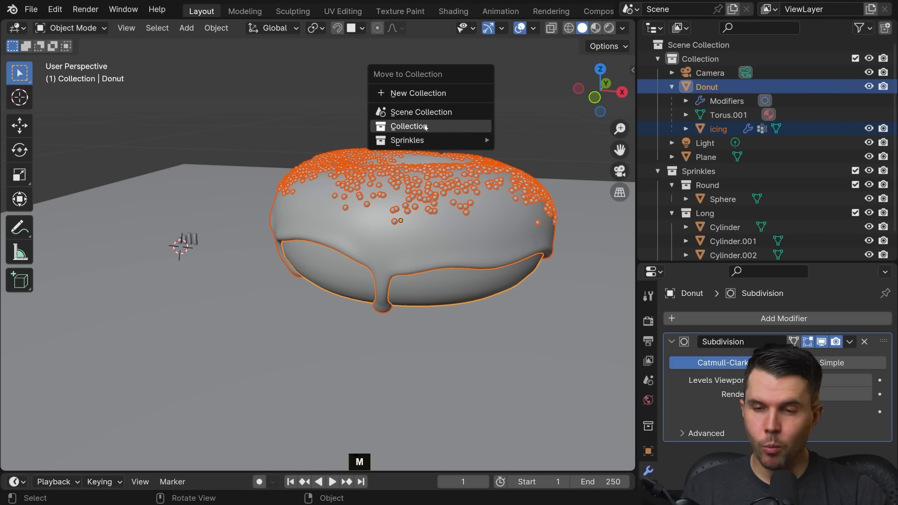
click(407, 93)
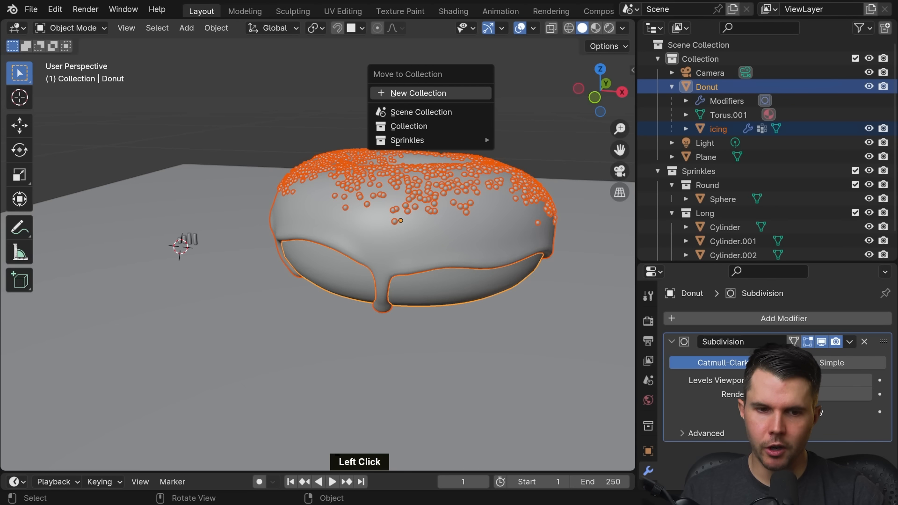
text(Donut)
key(Return)
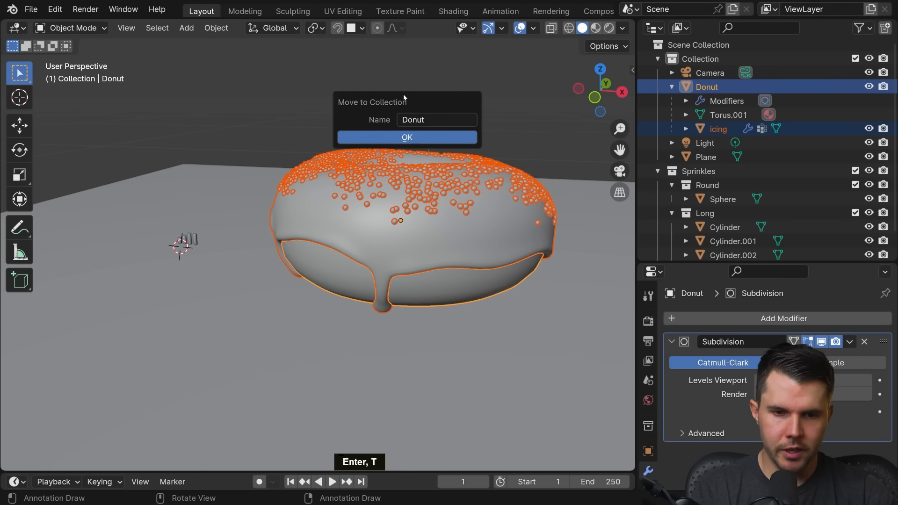
double_click(407, 119)
click(407, 119)
text(s)
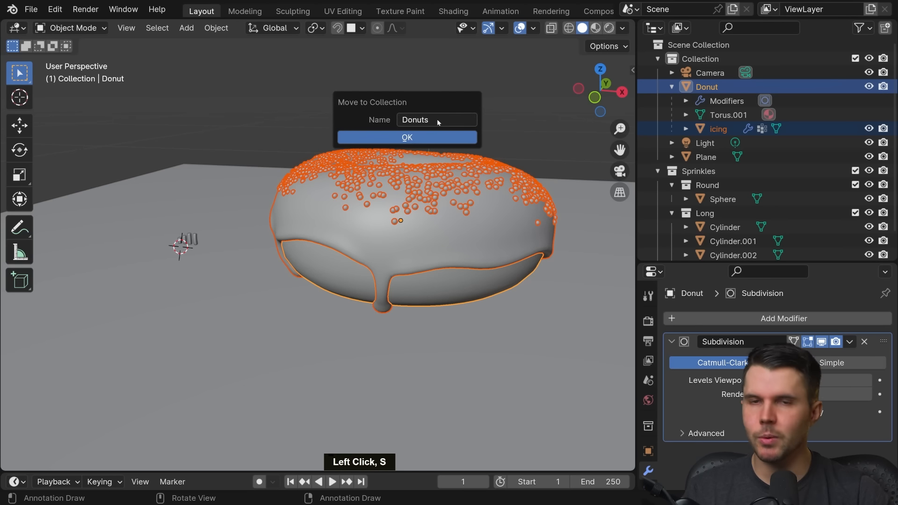
click(431, 137)
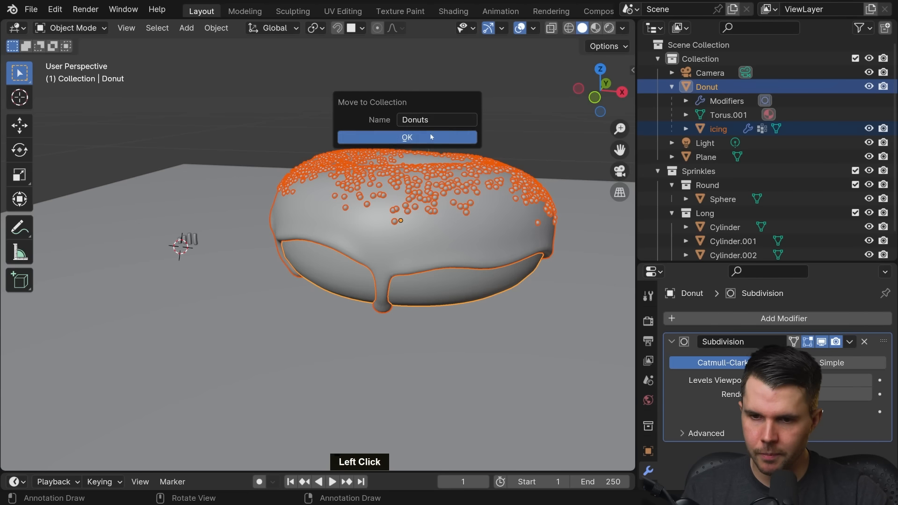
middle_drag(720, 168, 728, 133)
click(658, 190)
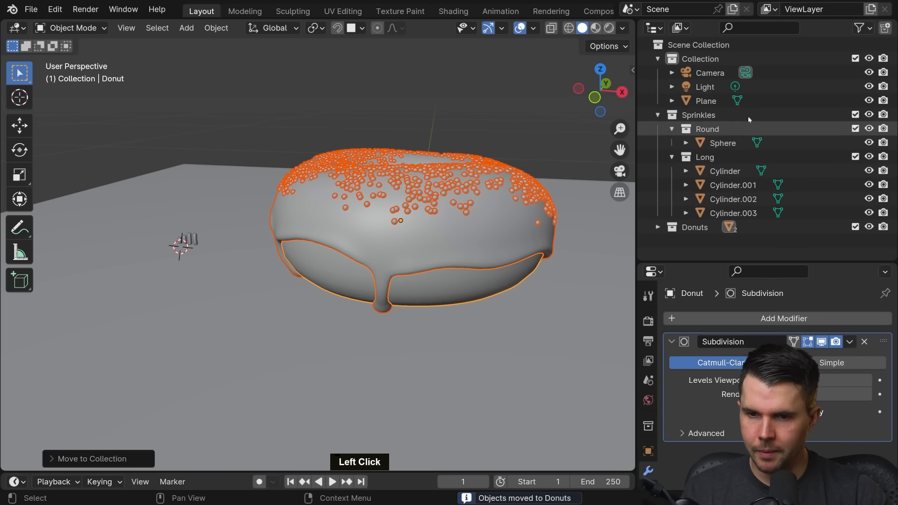
Step: Rename the main Collection holding the camera, light and plane to Environment
click(699, 59)
click(710, 76)
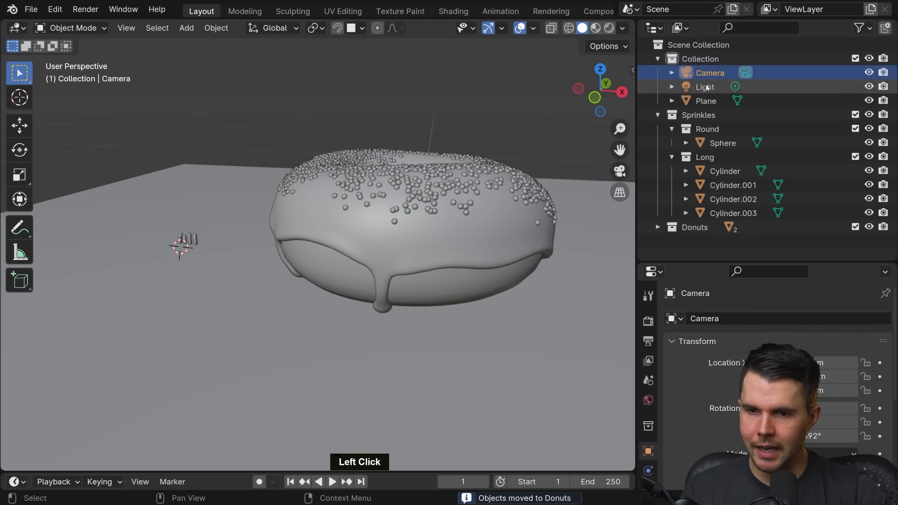
click(707, 101)
double_click(707, 59)
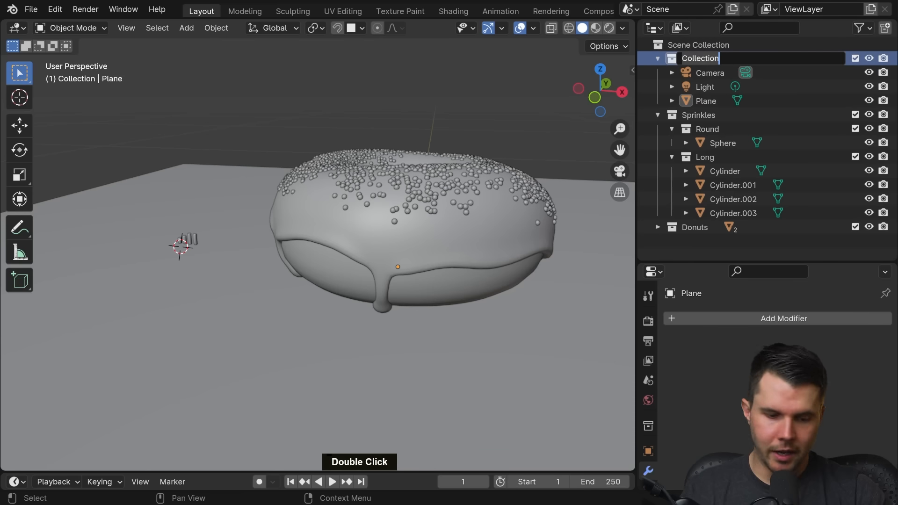
text(Env)
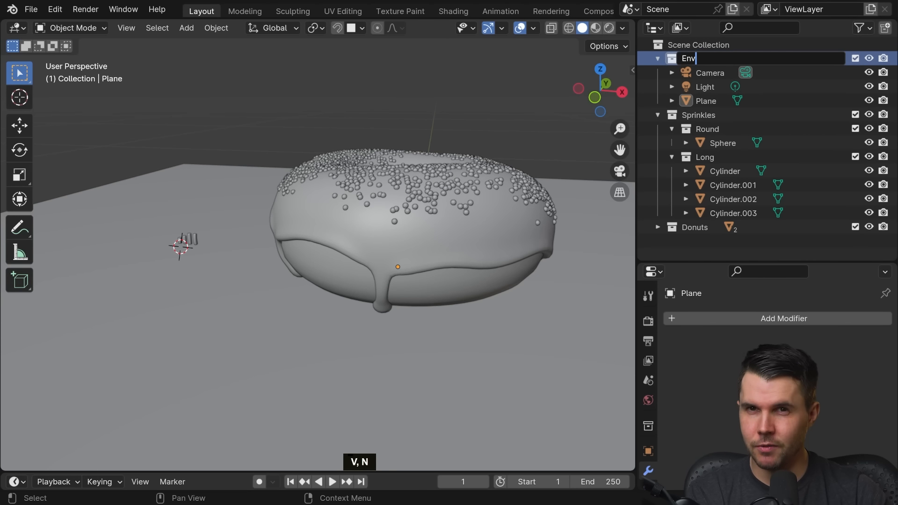
text(ironm)
key(BackSpace)
text(nment)
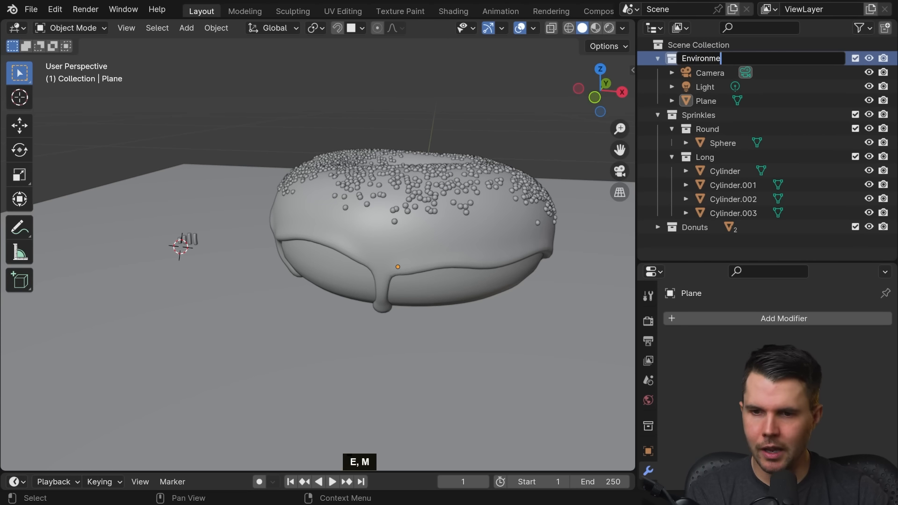
key(Return)
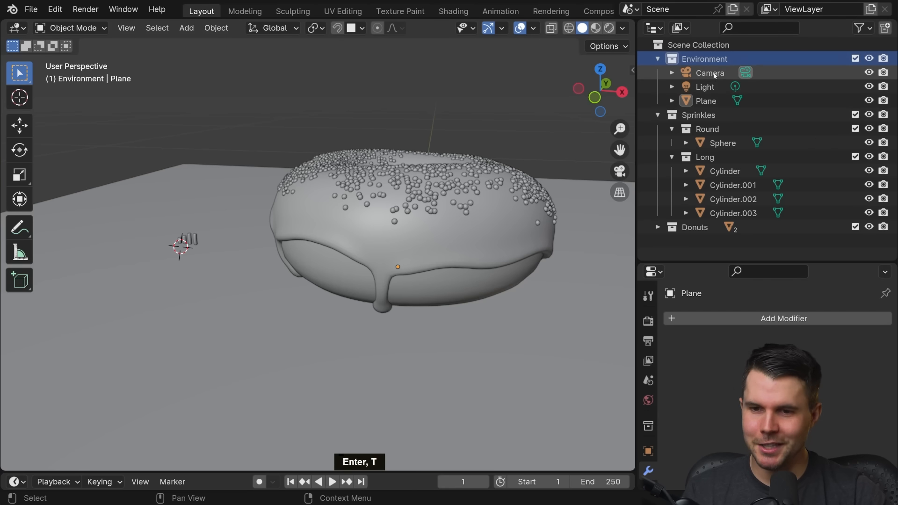
Step: Review the contents of the Round and Long collections and look over the cylinder sprinkles beside the donut
click(738, 144)
click(706, 129)
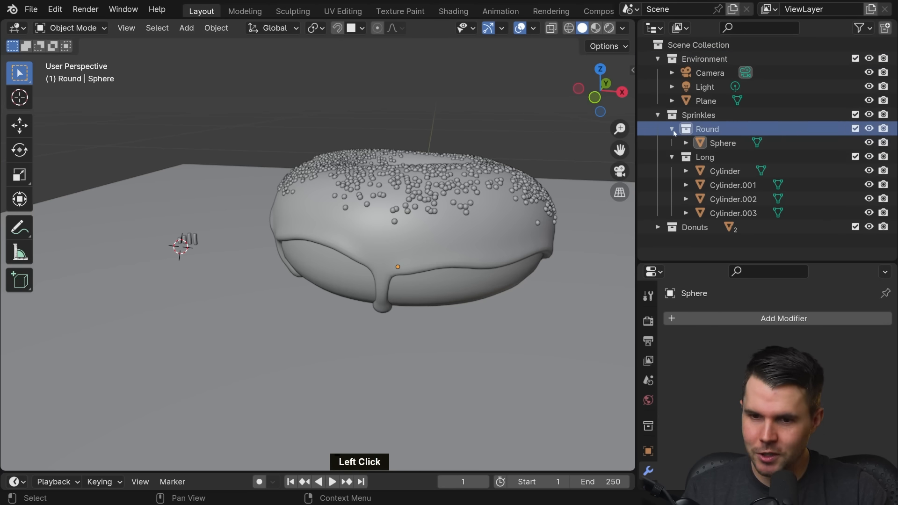
click(672, 129)
click(673, 144)
click(659, 117)
click(658, 116)
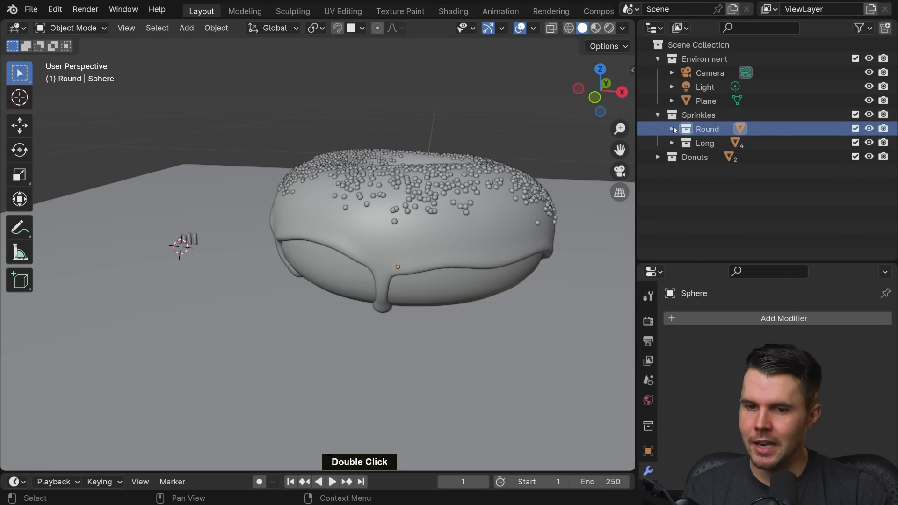
click(673, 129)
click(672, 157)
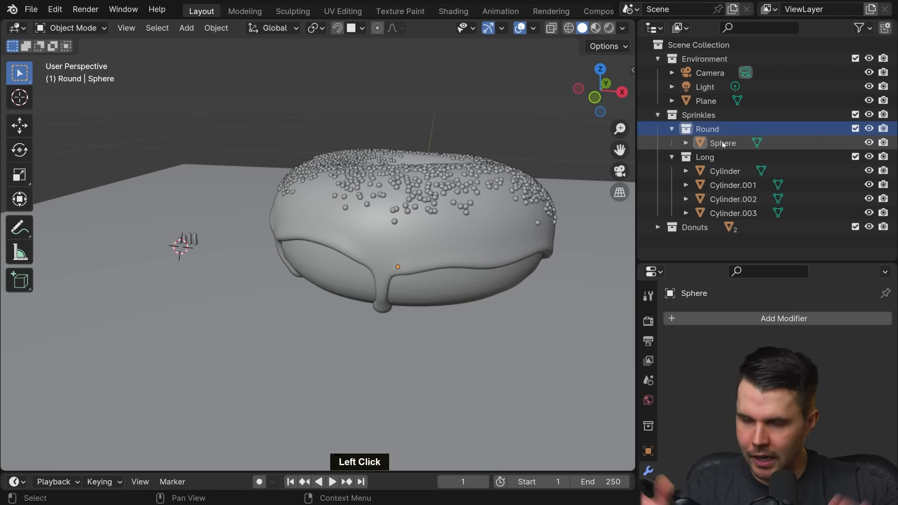
middle_drag(322, 187, 248, 221)
scroll(355, 209, up, 3)
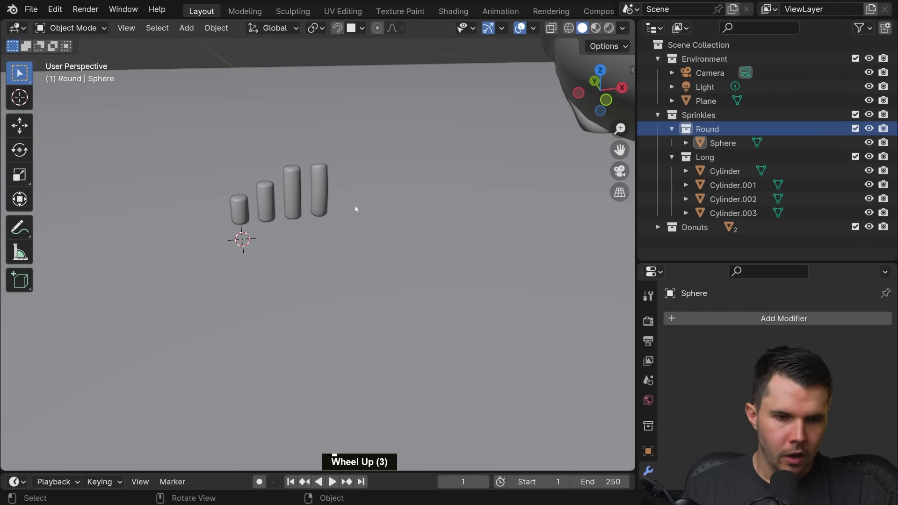
scroll(409, 215, down, 3)
shift+middle_drag(409, 215, 341, 212)
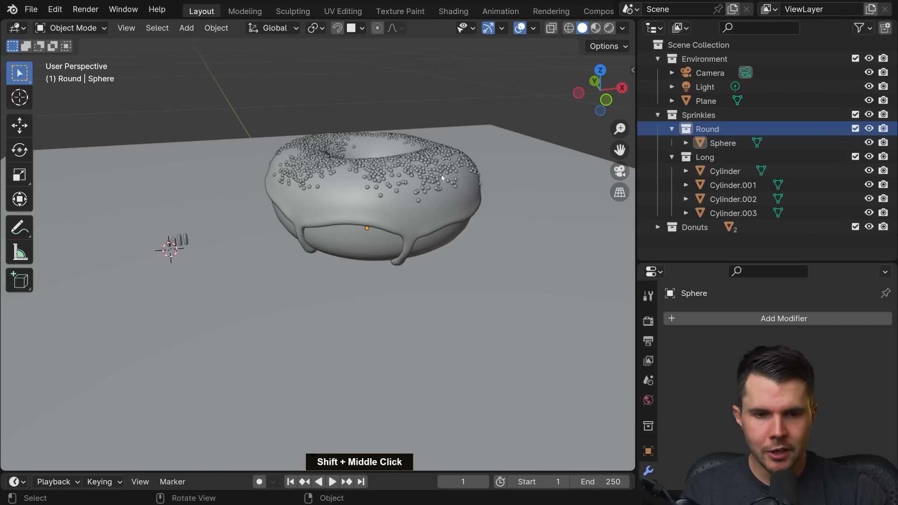
Step: Select the icing and donut and duplicate them along the global X axis, placing the copy beside the original
click(453, 209)
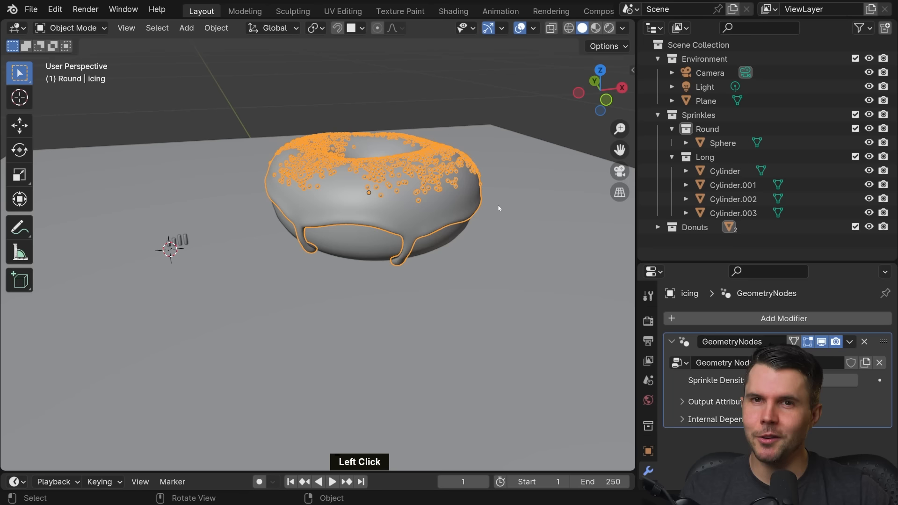
middle_drag(442, 221, 317, 217)
shift+scroll(428, 241, up, 2)
shift+click(429, 214)
shift+click(430, 214)
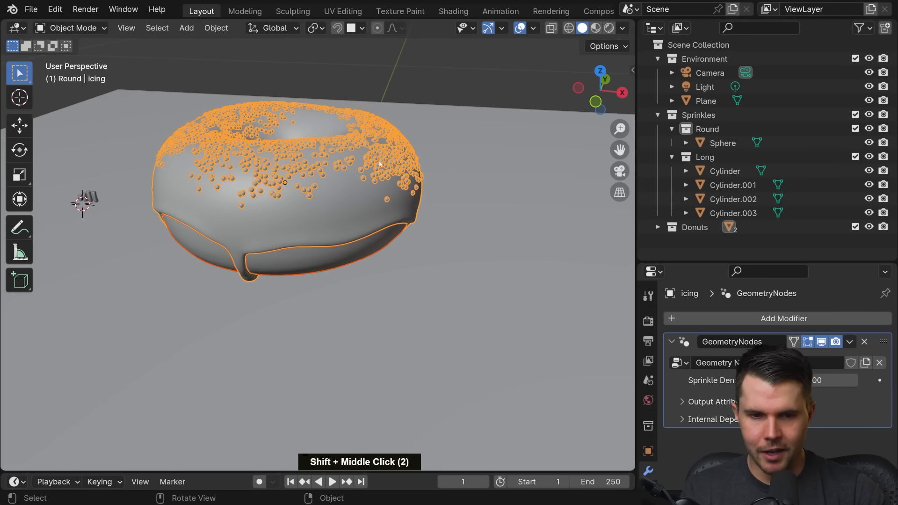
click(345, 200)
shift+click(334, 251)
scroll(356, 241, down, 3)
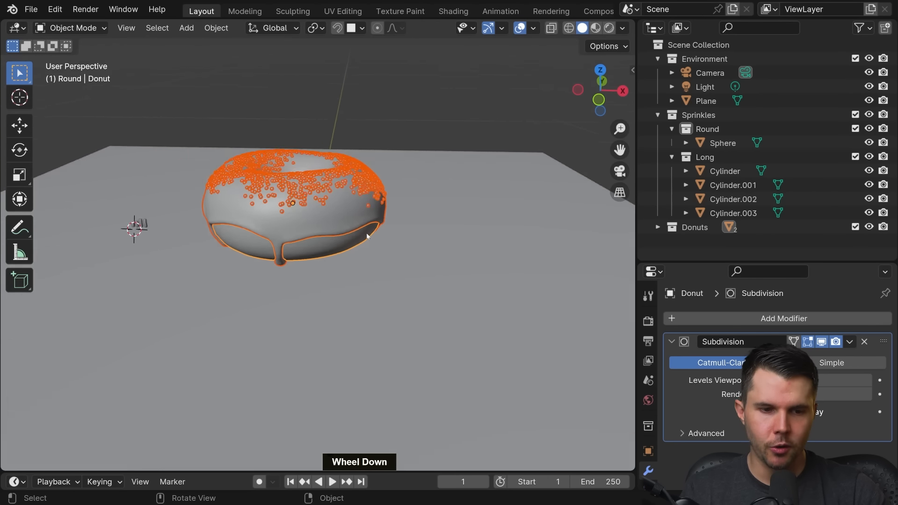
middle_drag(361, 239, 367, 234)
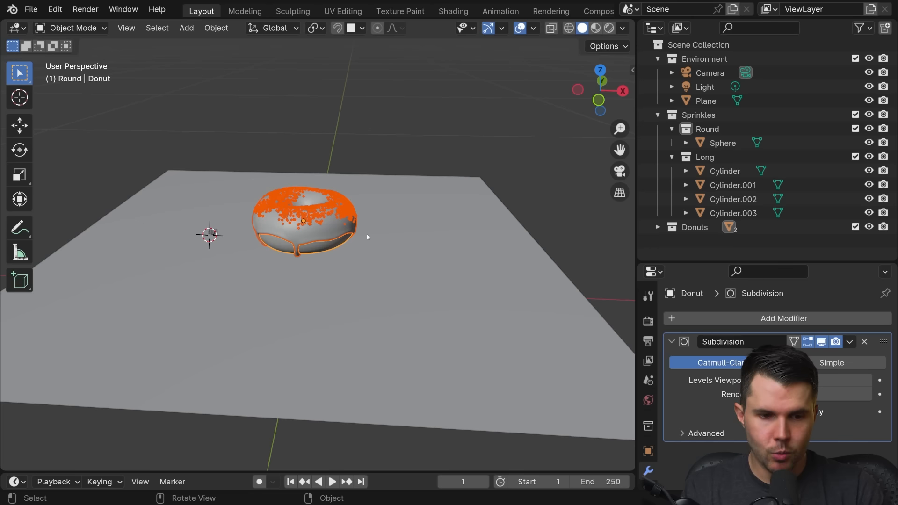
scroll(368, 234, up, 5)
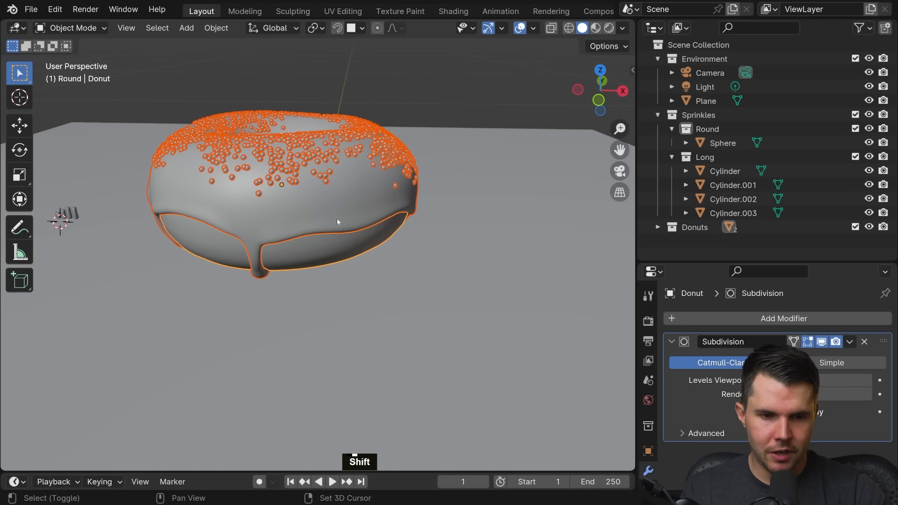
key(shift+d)
key(x)
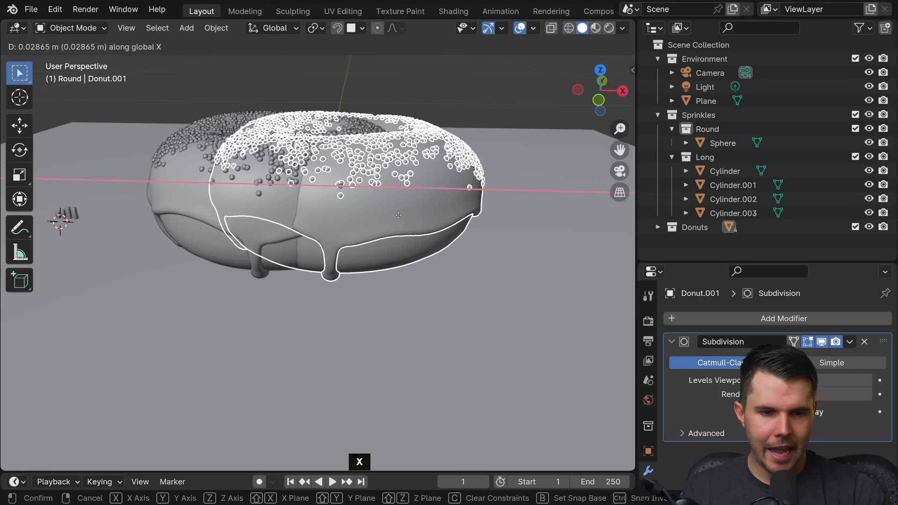
click(546, 219)
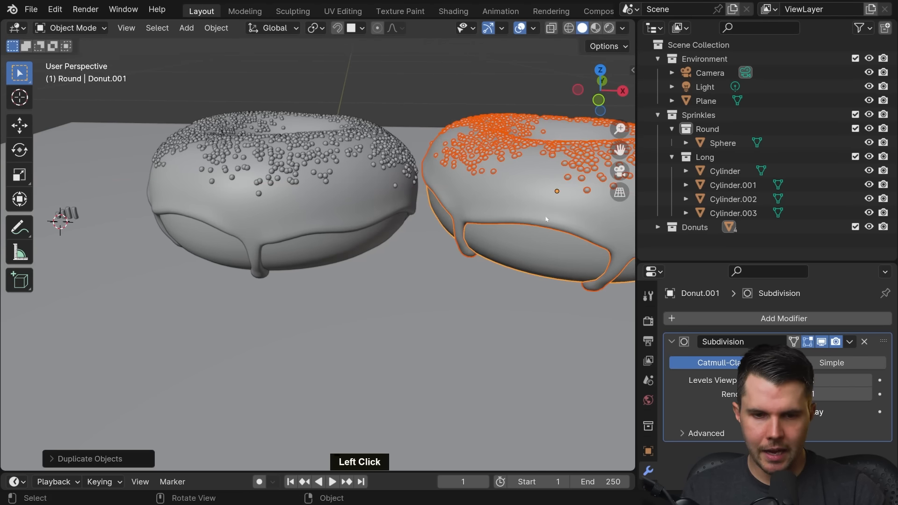
Step: Enlarge the modifier properties area and make the duplicated icing's geometry node group an independent single-user copy
middle_drag(546, 219, 412, 243)
scroll(411, 243, down, 3)
click(401, 241)
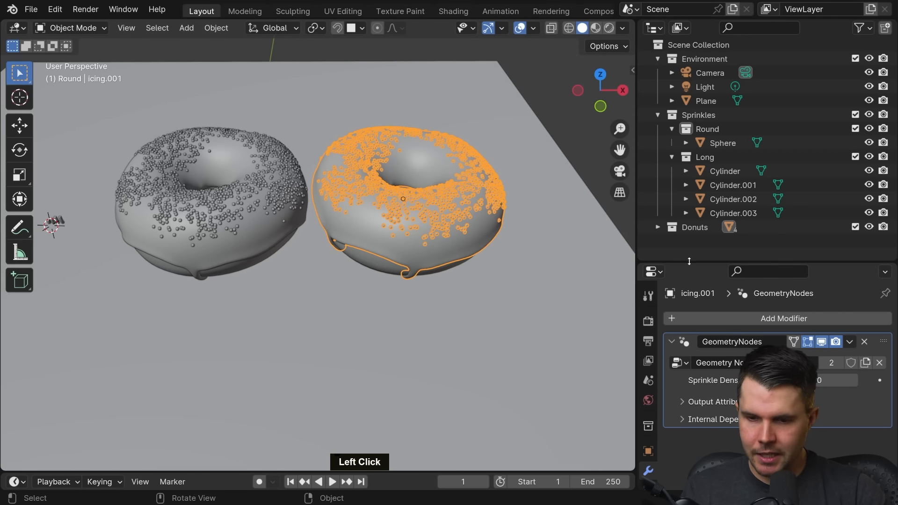
drag(689, 261, 689, 93)
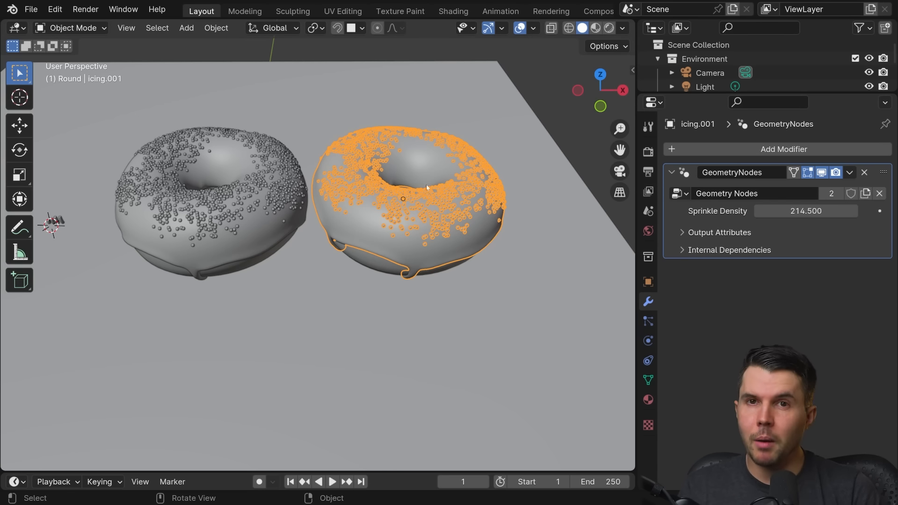
click(271, 201)
click(352, 209)
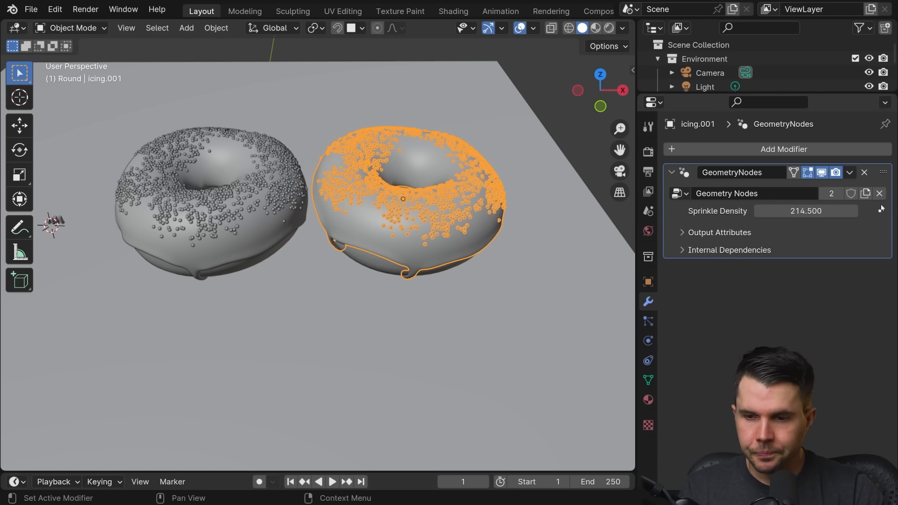
click(834, 194)
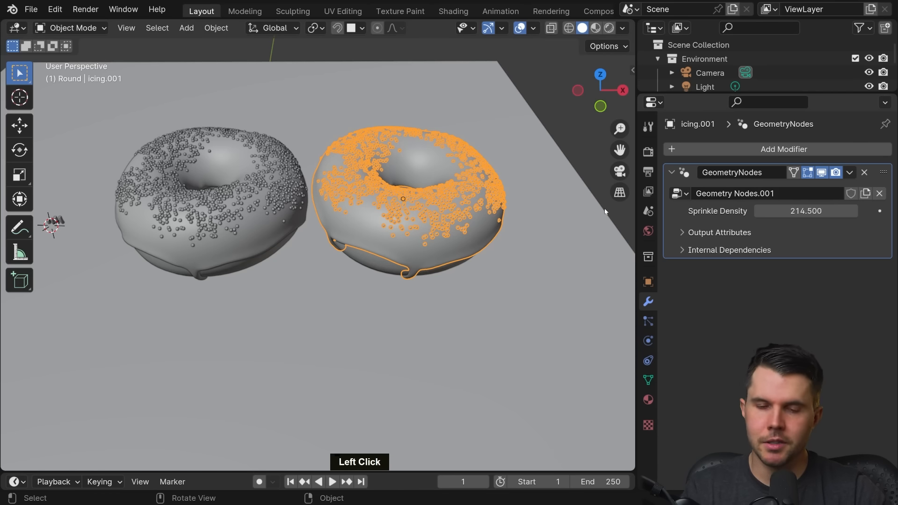
Step: Compare the node groups of both icings and rename the original icing's group to Round Sprinkles
click(255, 211)
click(379, 210)
click(269, 206)
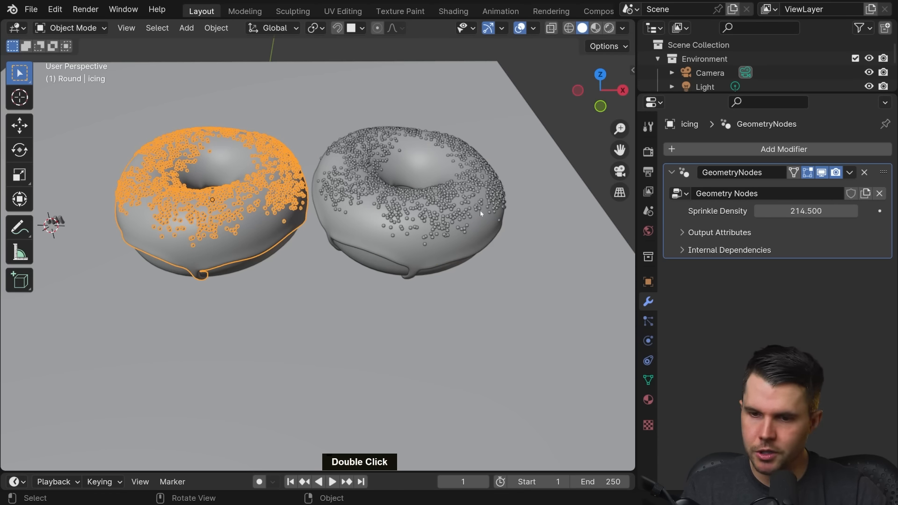
scroll(262, 212, up, 3)
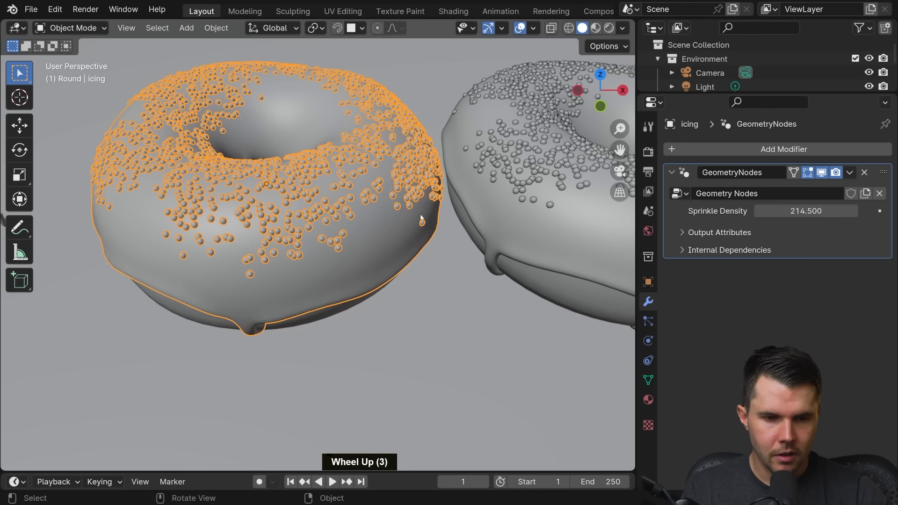
click(723, 193)
text(Round)
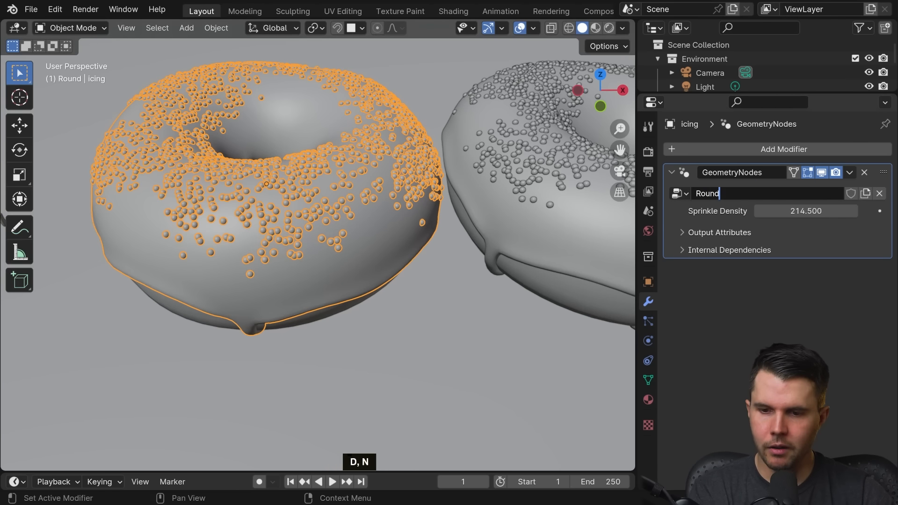
text( Sprinkles)
key(Return)
Step: Select the duplicated icing and rename its geometry node group to Long Sprinkles
scroll(412, 243, down, 3)
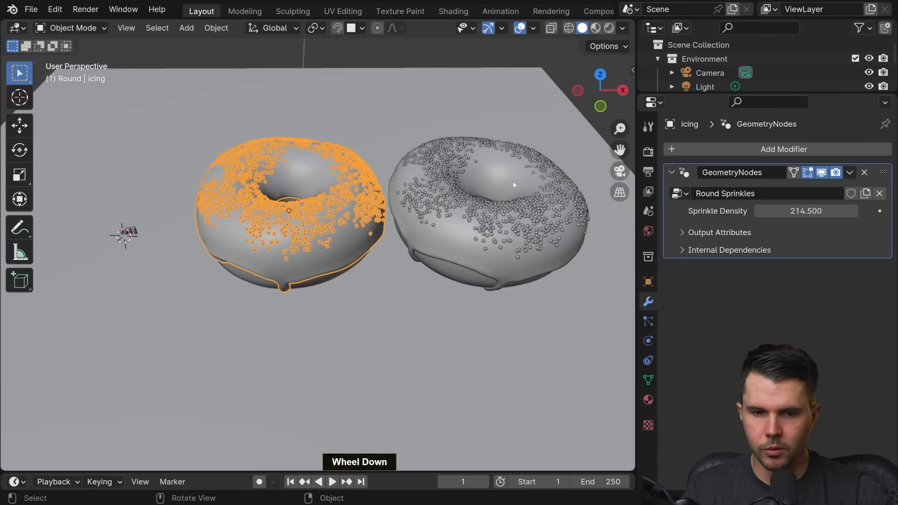
shift+middle_drag(412, 243, 376, 209)
click(376, 209)
click(730, 193)
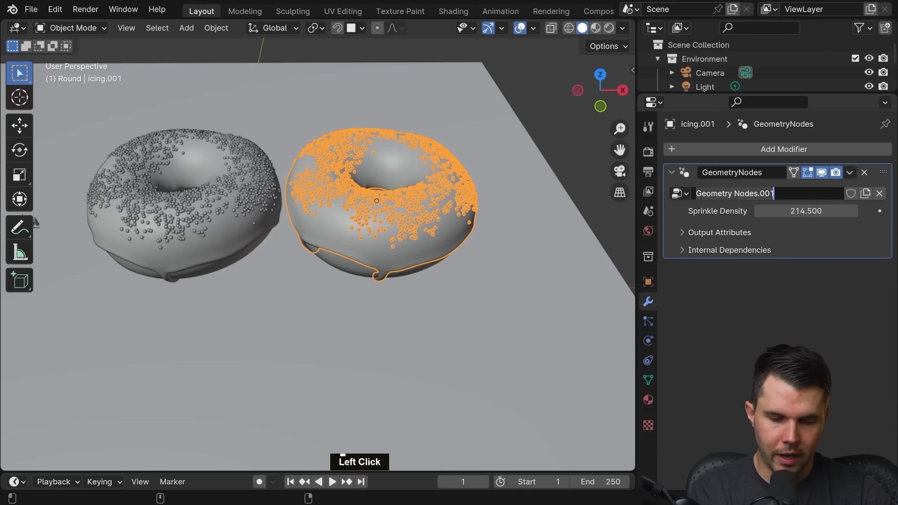
text(Long Spri)
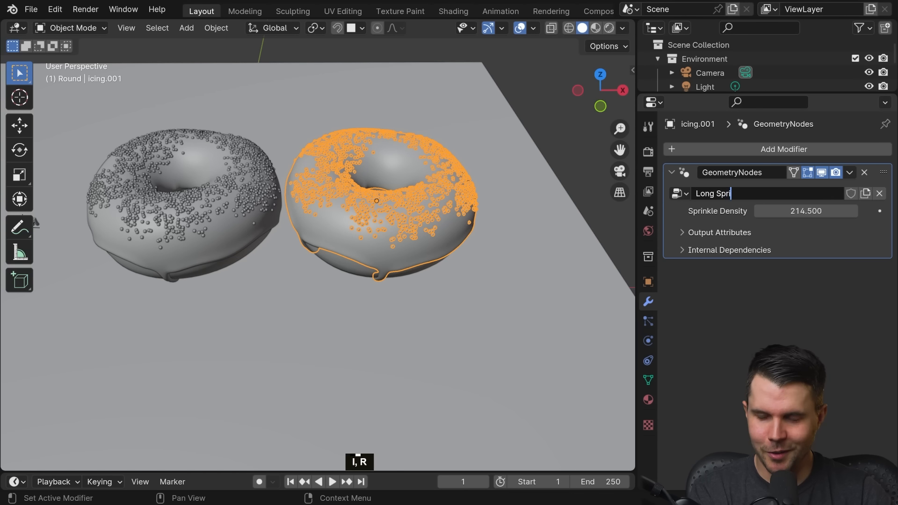
text(nkles)
key(Return)
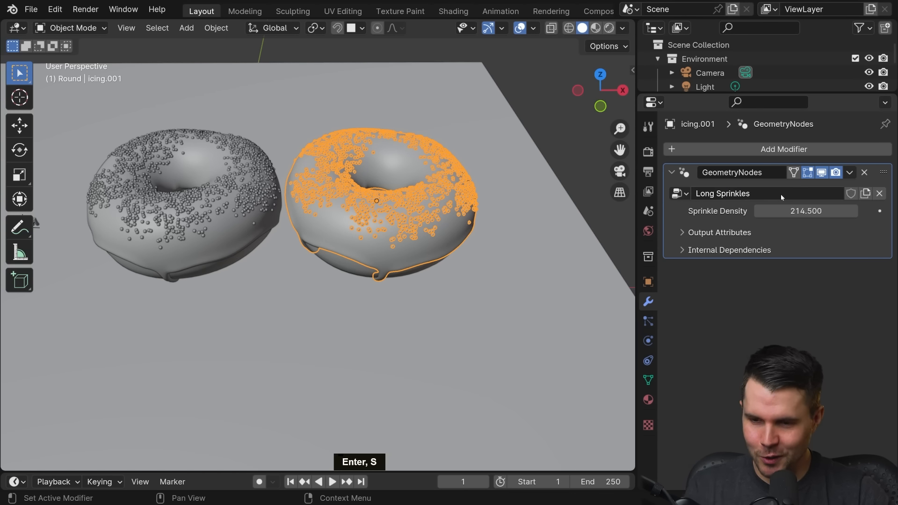
Step: Switch to the Geometry Nodes workspace with the duplicated icing selected and frame it in the 3D view
key(alt+a)
click(458, 185)
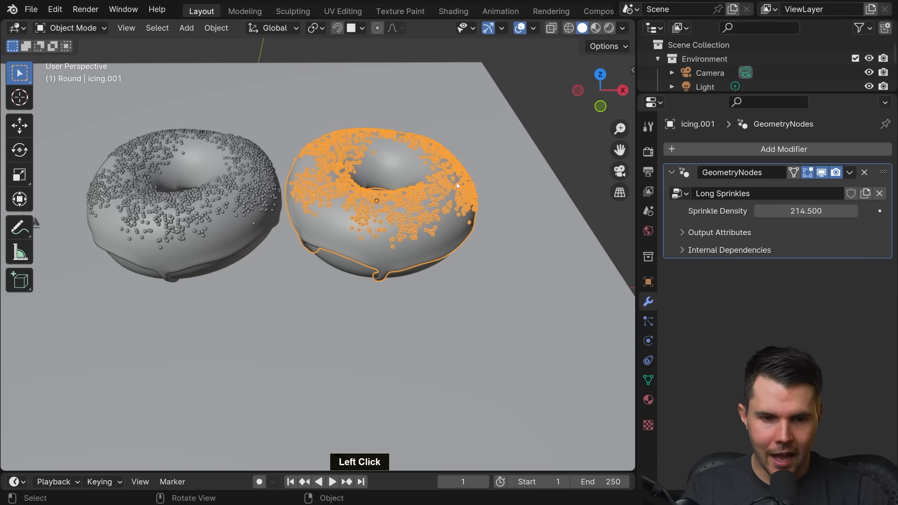
scroll(418, 201, down, 2)
shift+middle_drag(418, 197, 524, 205)
scroll(507, 59, up, 2)
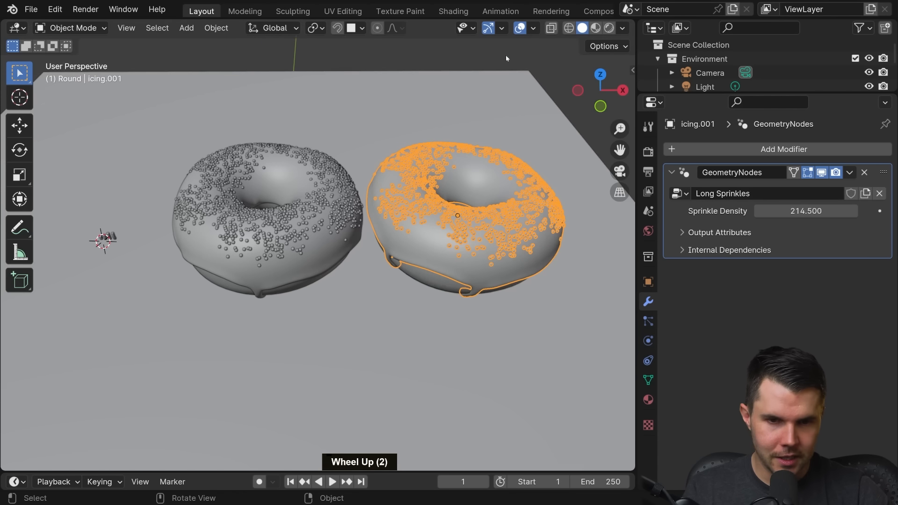
middle_drag(519, 17, 526, 13)
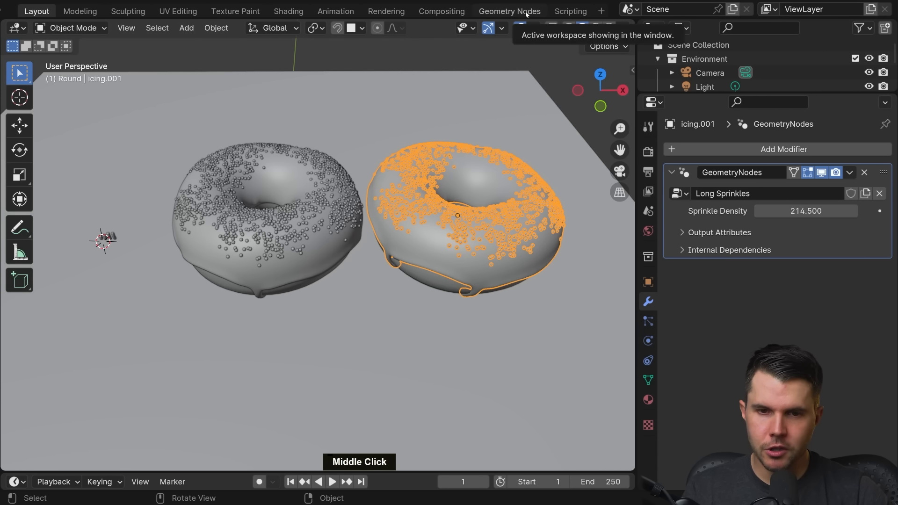
click(526, 13)
scroll(481, 132, down, 1)
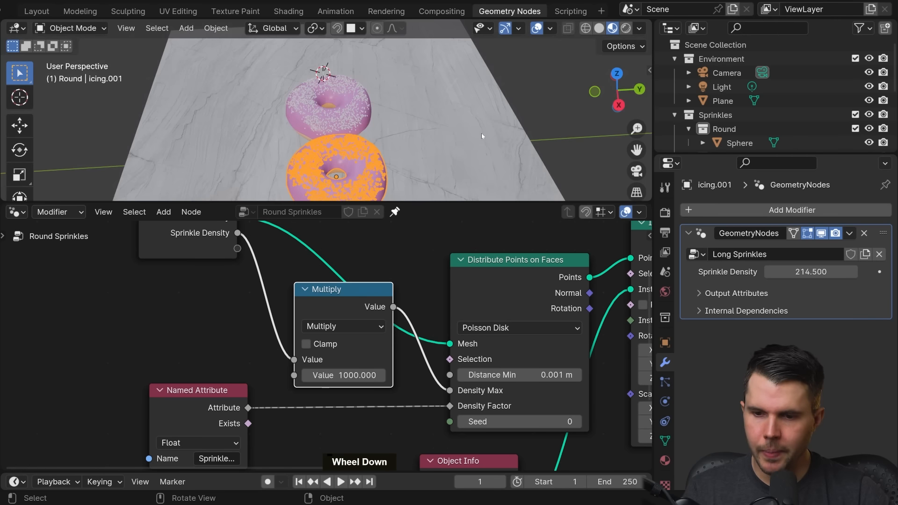
key(KP_Decimal)
middle_drag(448, 127, 476, 98)
scroll(475, 98, up, 3)
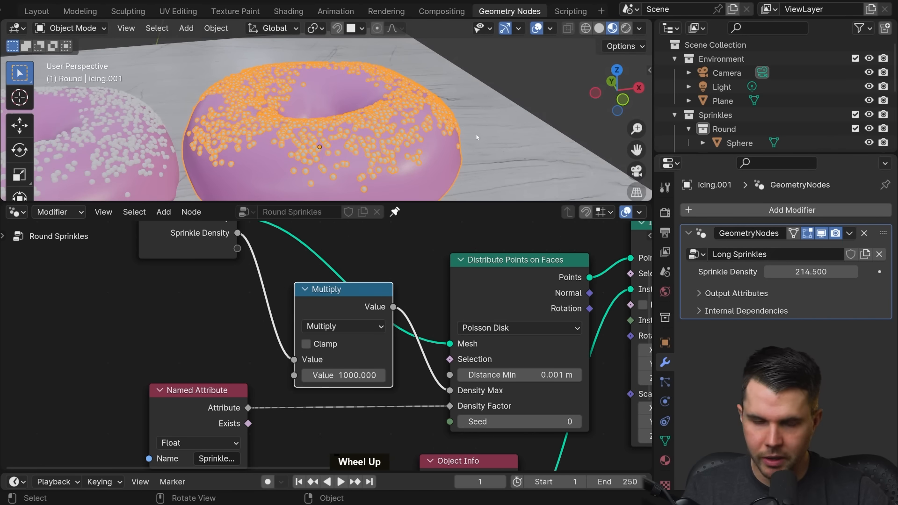
Step: Unpin the node editor's node group so that it follows the selected icing
middle_drag(412, 150, 398, 140)
scroll(409, 293, down, 2)
scroll(409, 293, down, 4)
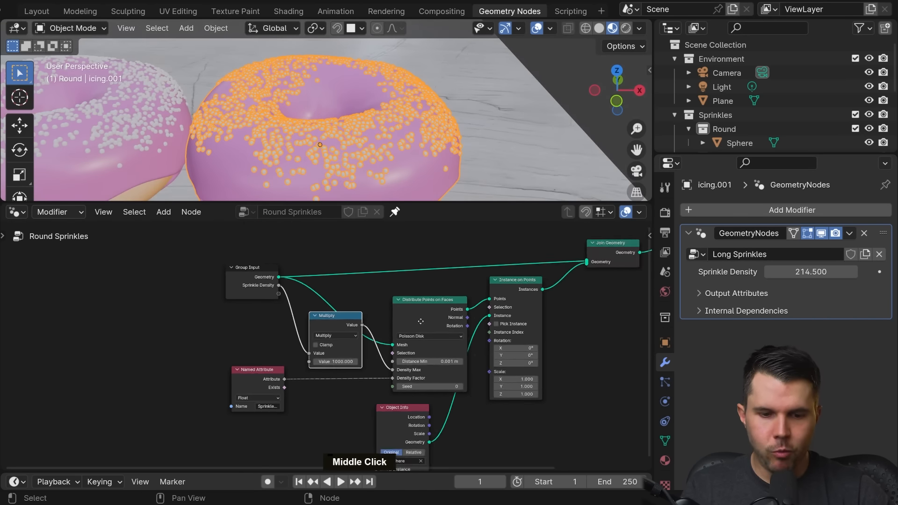
middle_drag(421, 321, 302, 280)
scroll(373, 289, up, 1)
middle_drag(386, 287, 410, 292)
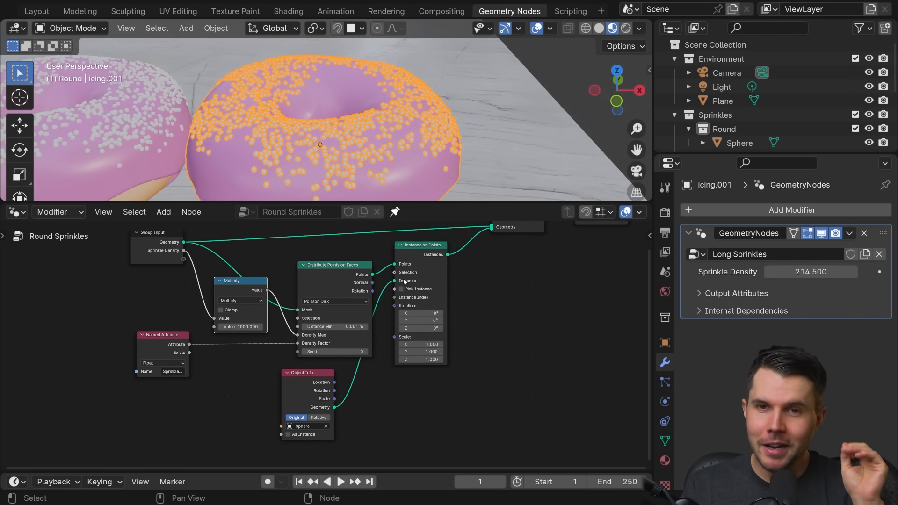
middle_drag(320, 330, 346, 338)
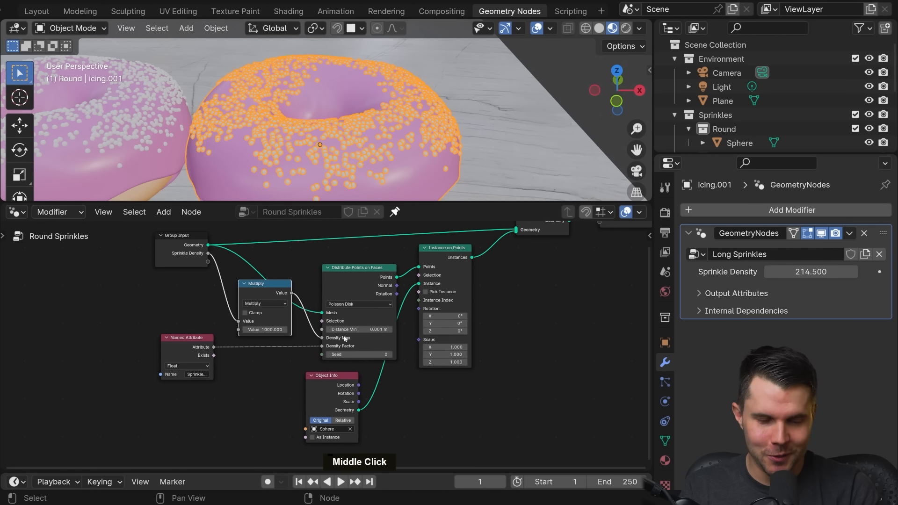
click(395, 212)
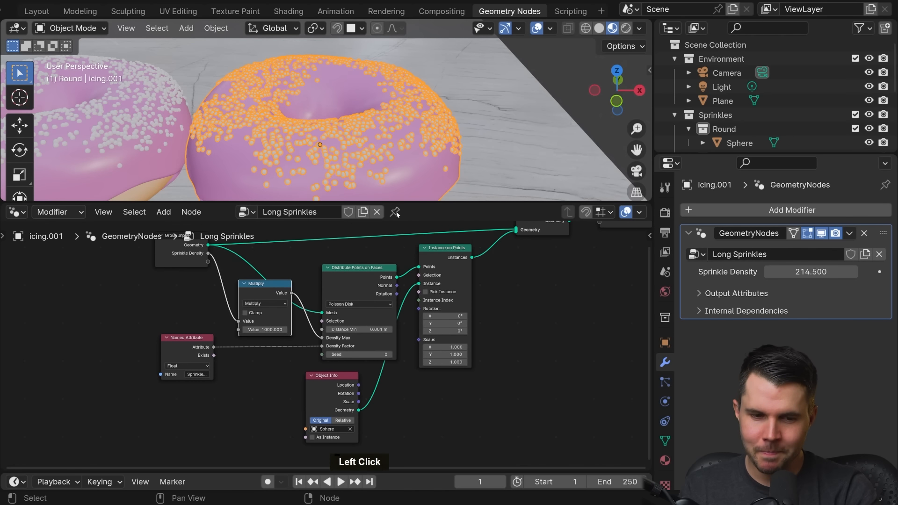
Step: Select the original and the duplicated icing in turn to compare their node groups, and check the list of available groups
scroll(375, 136, down, 5)
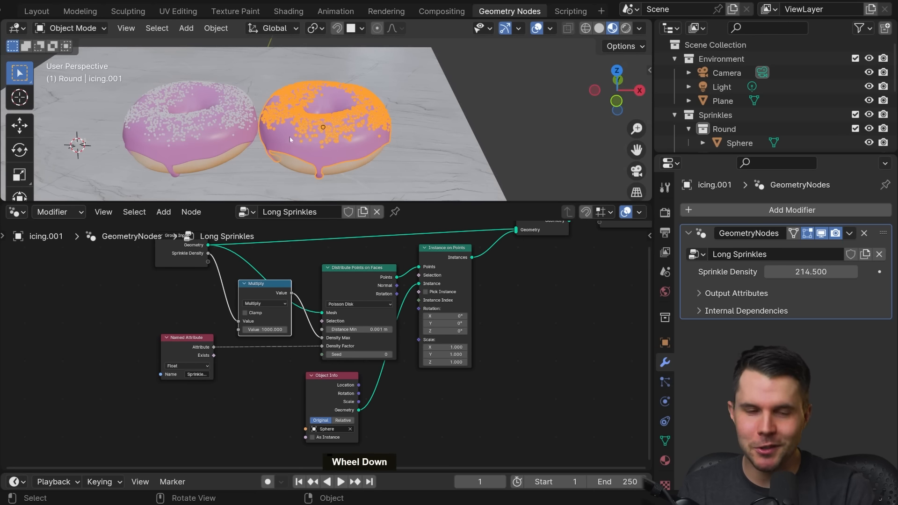
click(235, 142)
click(341, 144)
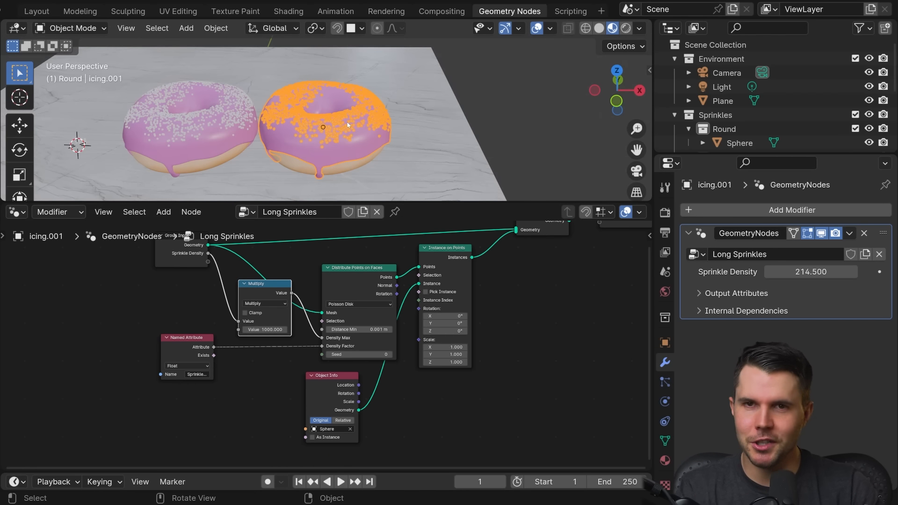
scroll(324, 165, up, 1)
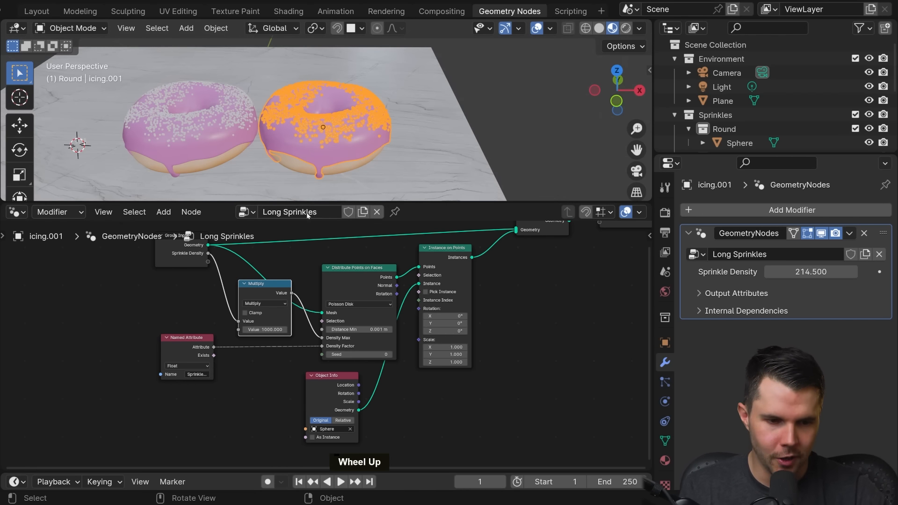
click(247, 212)
click(288, 223)
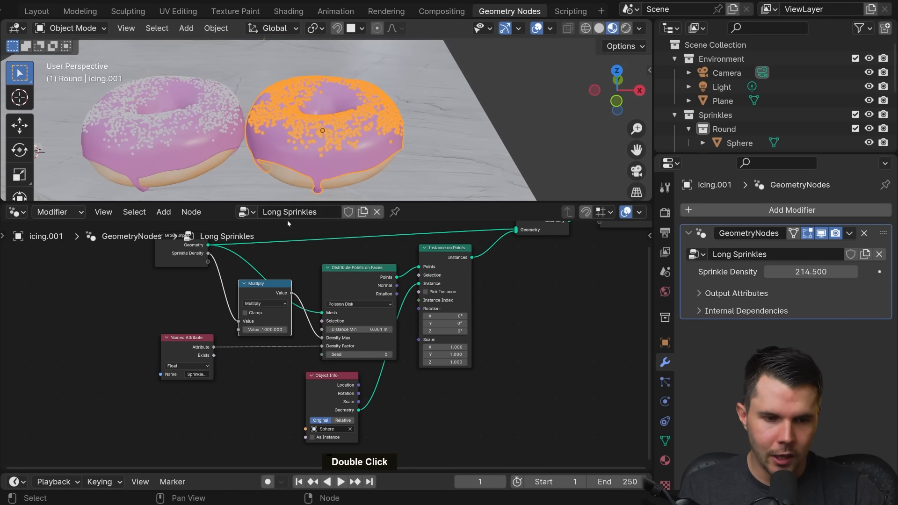
Step: Move the Instance on Points, Join Geometry and Group Output nodes together away from the Distribute Points on Faces node to make room
middle_drag(412, 252, 389, 267)
scroll(426, 308, up, 1)
scroll(482, 345, down, 2)
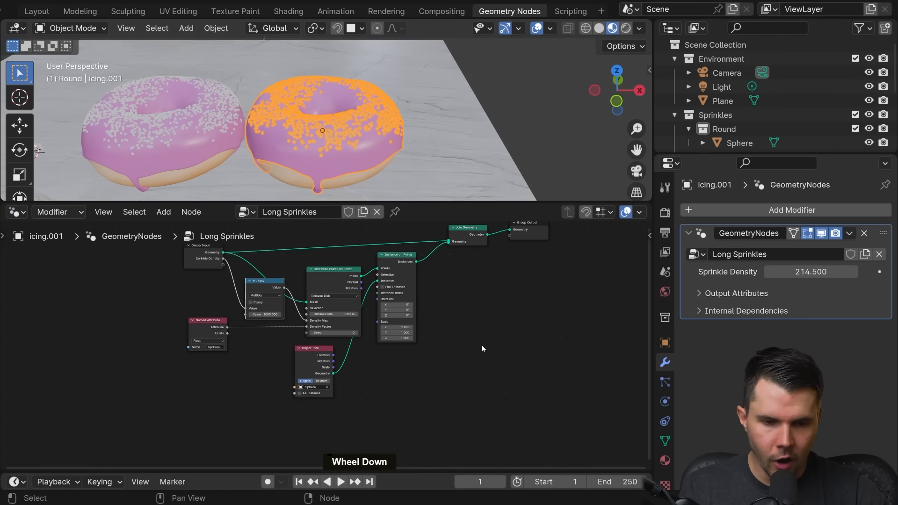
click(557, 378)
scroll(324, 336, up, 4)
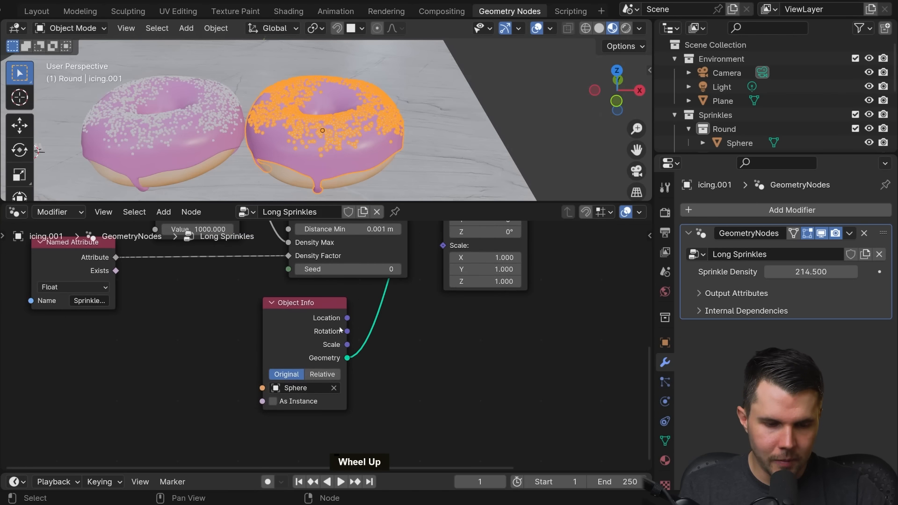
drag(315, 318, 371, 308)
scroll(422, 300, down, 4)
middle_drag(497, 287, 401, 349)
scroll(401, 348, down, 2)
middle_drag(537, 345, 449, 389)
drag(503, 387, 306, 246)
key(g)
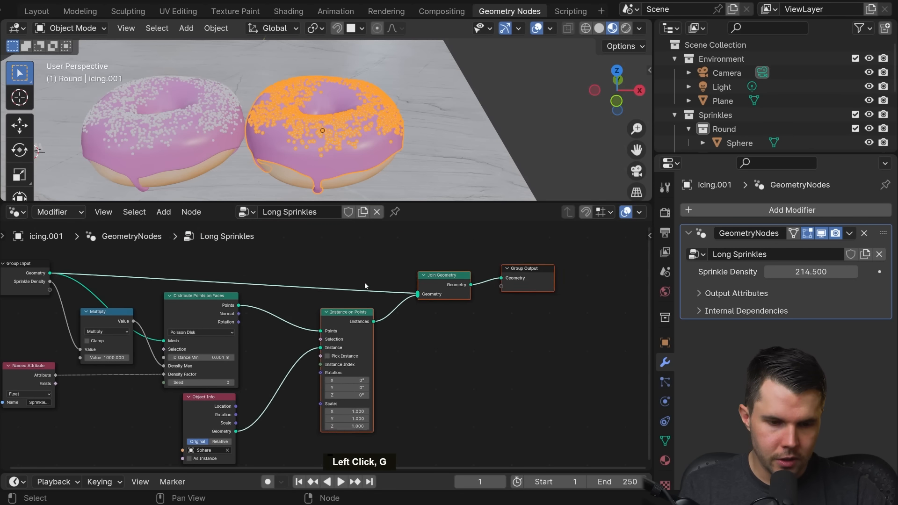
Step: Move the Object Info node into the gap beside the Instance on Points node
scroll(380, 295, up, 1)
click(380, 296)
middle_drag(381, 295, 427, 265)
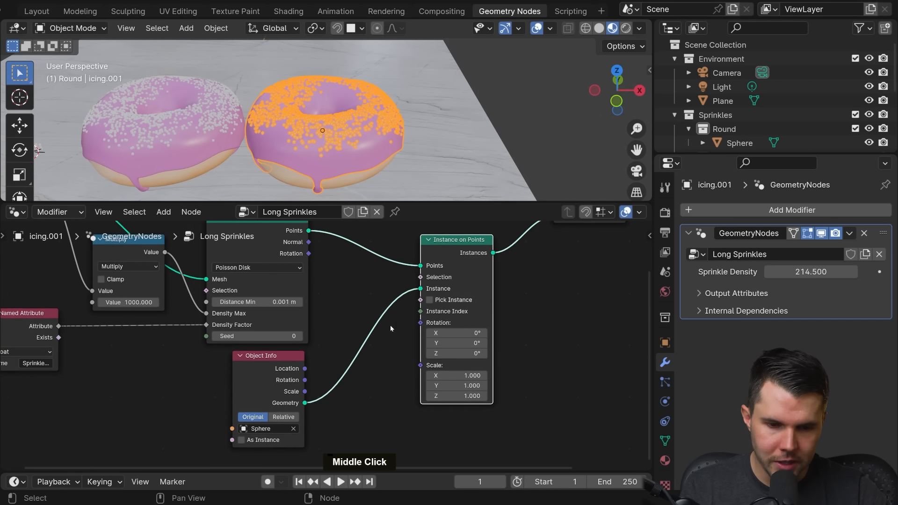
drag(288, 373, 377, 304)
scroll(356, 356, up, 1)
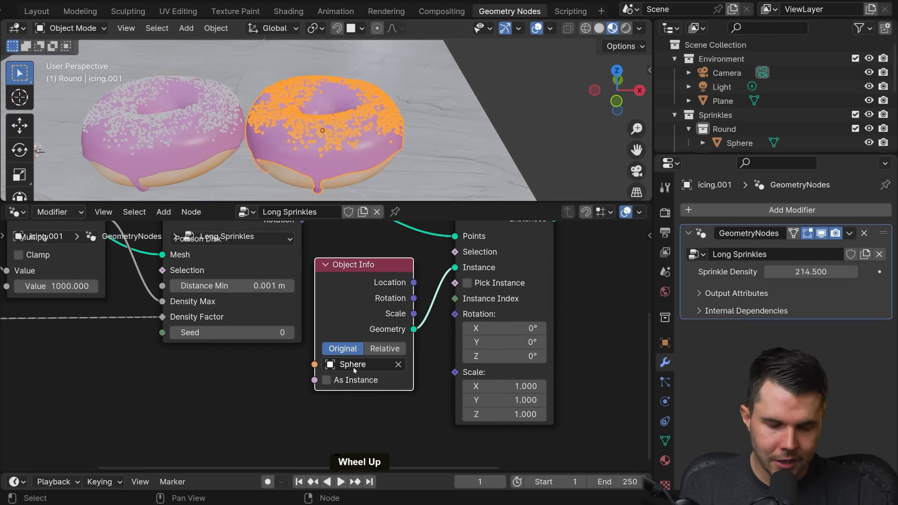
middle_drag(354, 370, 377, 320)
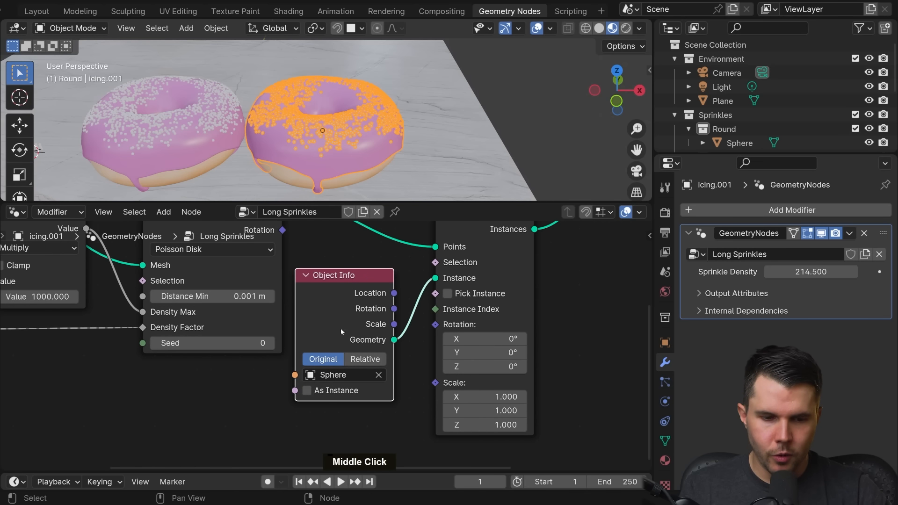
Step: Check which objects the Object Info node can use as its source, and delete that node from the Long Sprinkles group
click(338, 375)
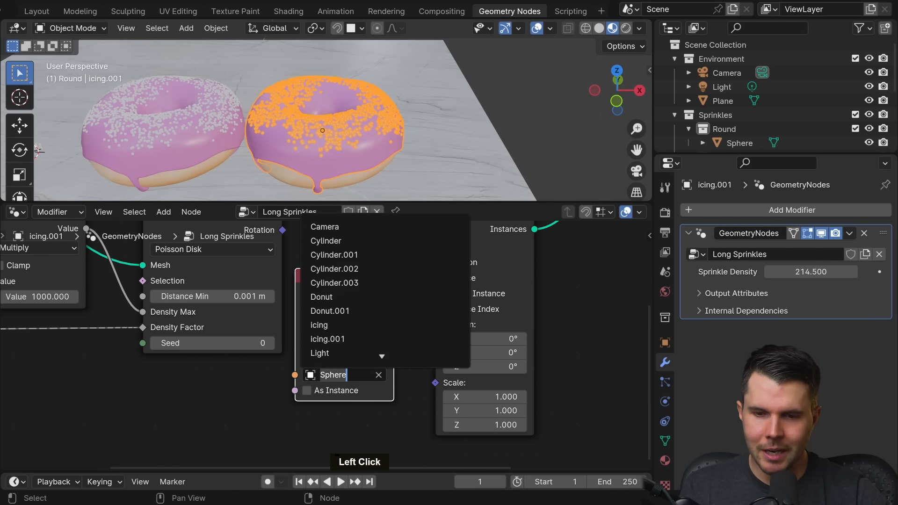
key(Escape)
middle_drag(300, 148, 283, 133)
scroll(281, 141, up, 4)
scroll(272, 139, down, 2)
scroll(351, 120, up, 3)
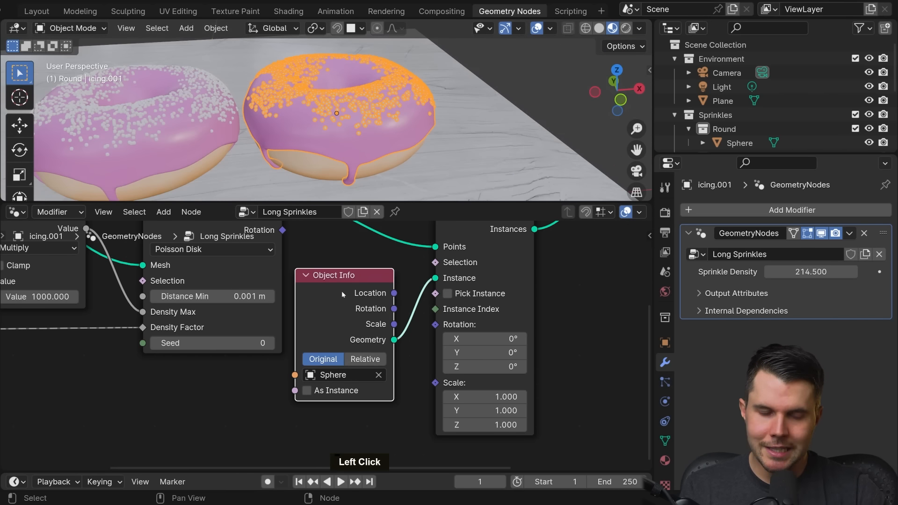
key(x)
Step: Enlarge the outliner, inspect the Long collection and its first cylinder, and reselect the duplicated icing
drag(717, 154, 718, 283)
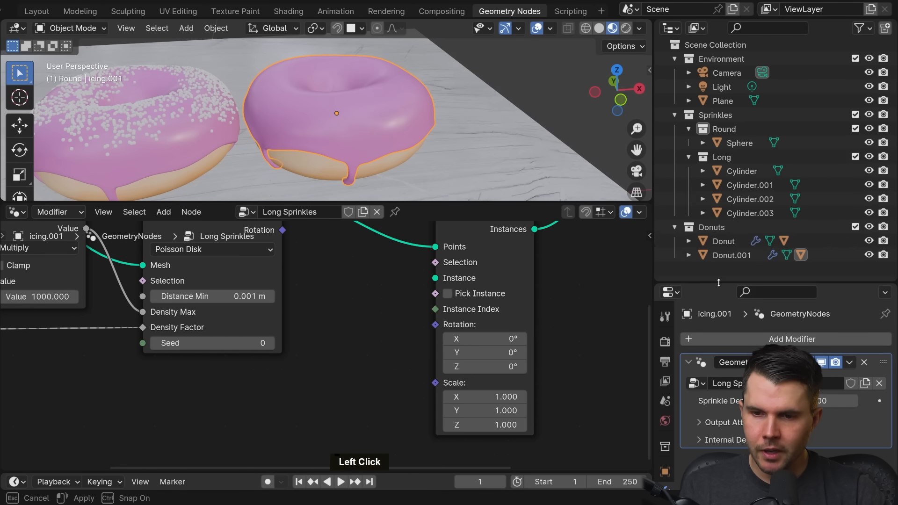
click(728, 158)
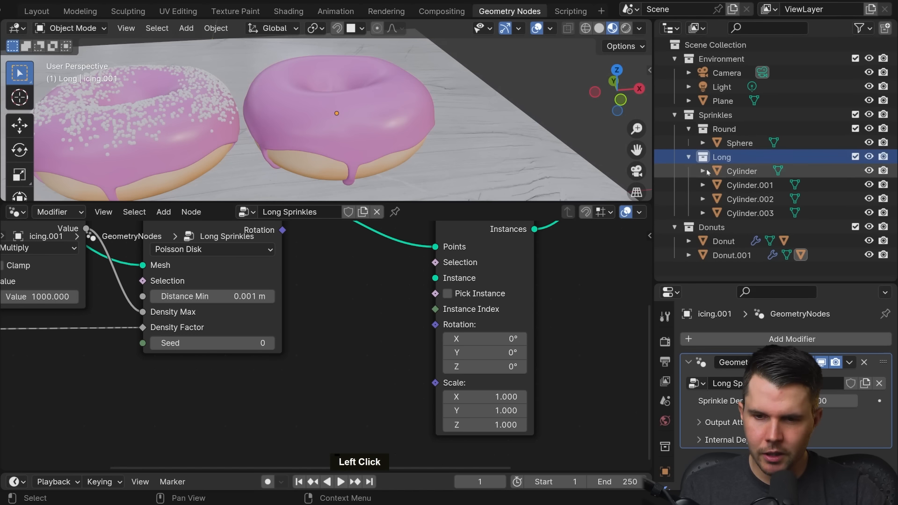
click(741, 172)
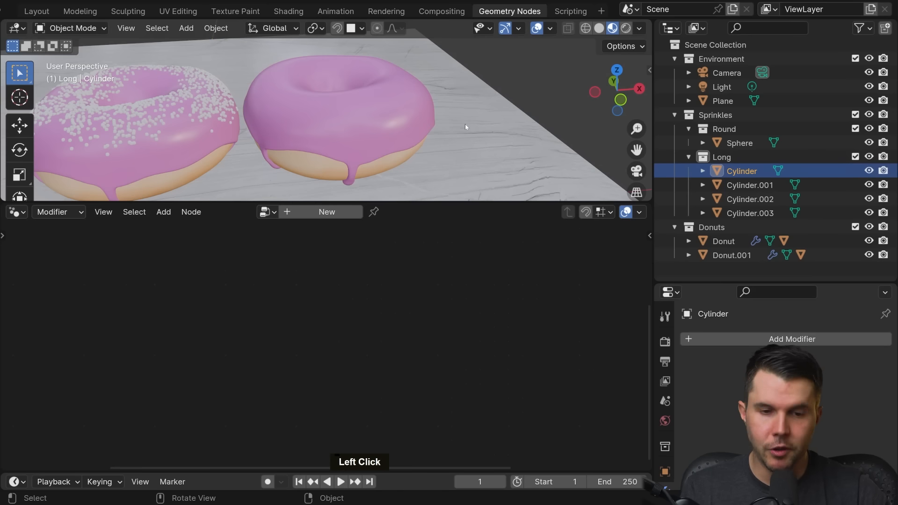
click(412, 127)
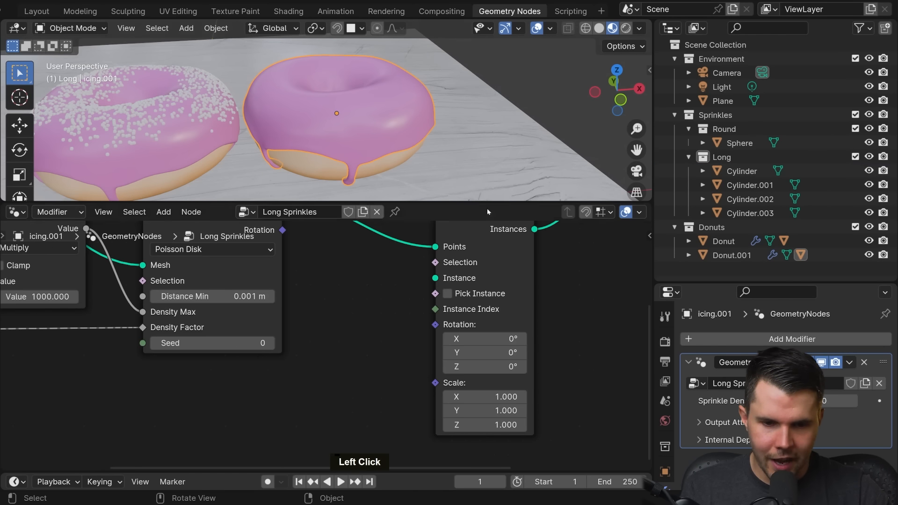
Step: Add a Collection Info node for the Long collection and connect its Instances output to the Instance input of Instance on Points
click(723, 158)
drag(725, 158, 345, 287)
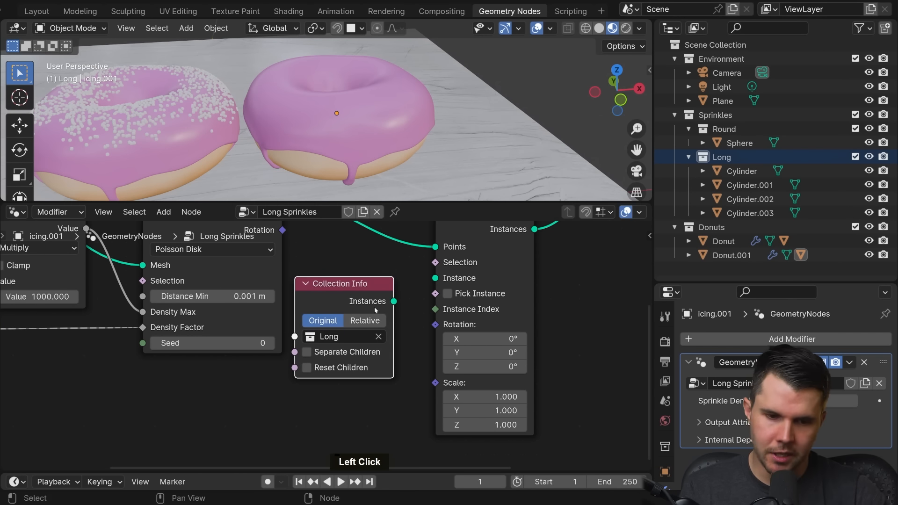
drag(395, 301, 438, 280)
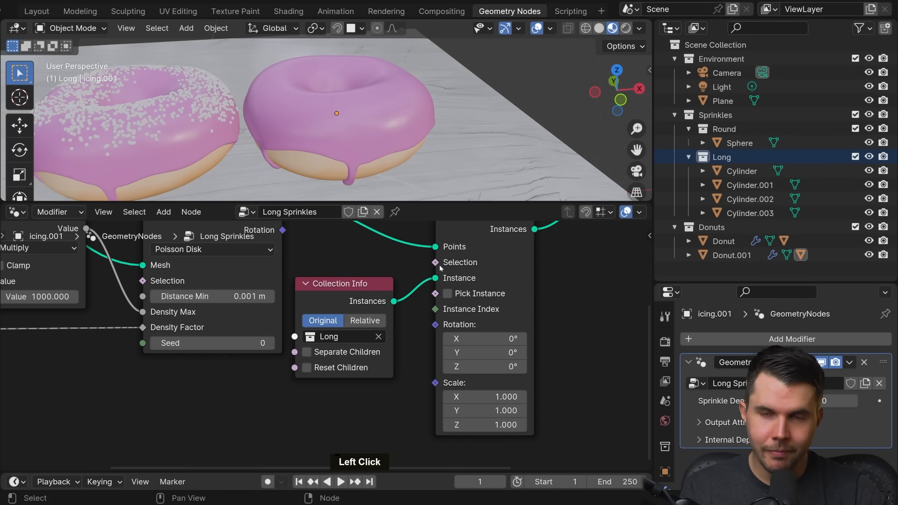
Step: Examine where the long sprinkle instances sit relative to the donuts, and review the Collection Info node's settings
scroll(398, 144, down, 3)
shift+middle_drag(399, 144, 433, 148)
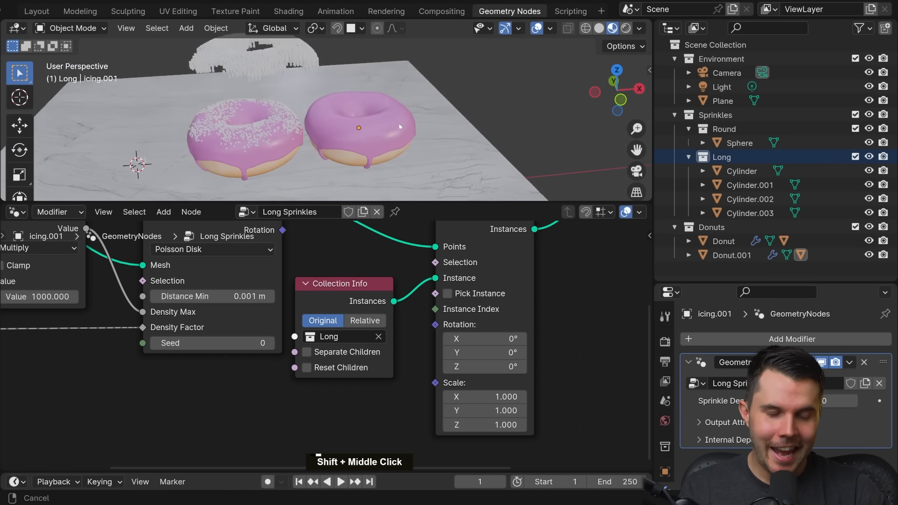
scroll(433, 147, up, 4)
scroll(364, 128, down, 3)
middle_drag(364, 127, 390, 111)
middle_drag(397, 168, 424, 127)
scroll(422, 143, up, 2)
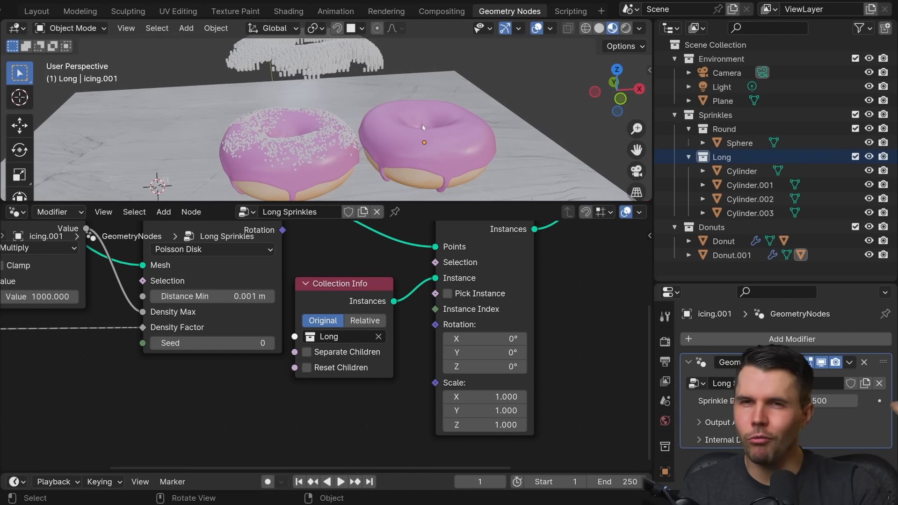
scroll(393, 305, up, 1)
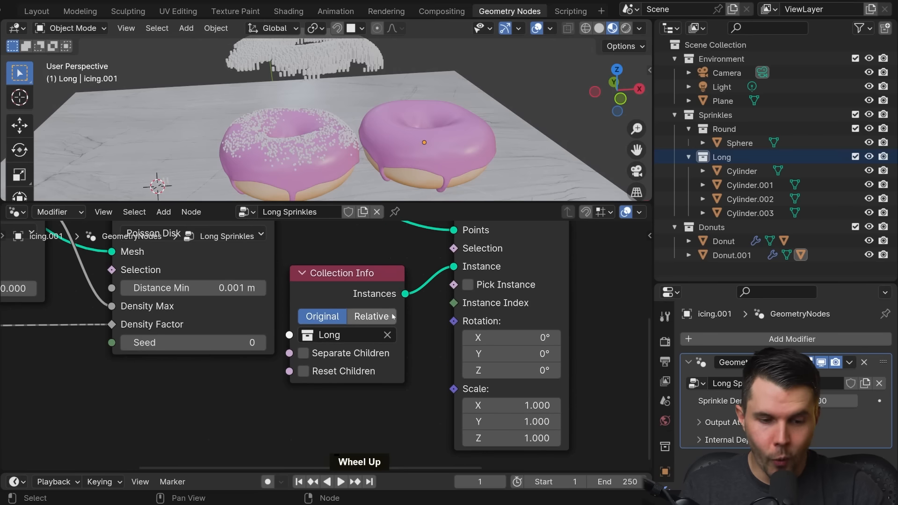
middle_drag(361, 327, 330, 320)
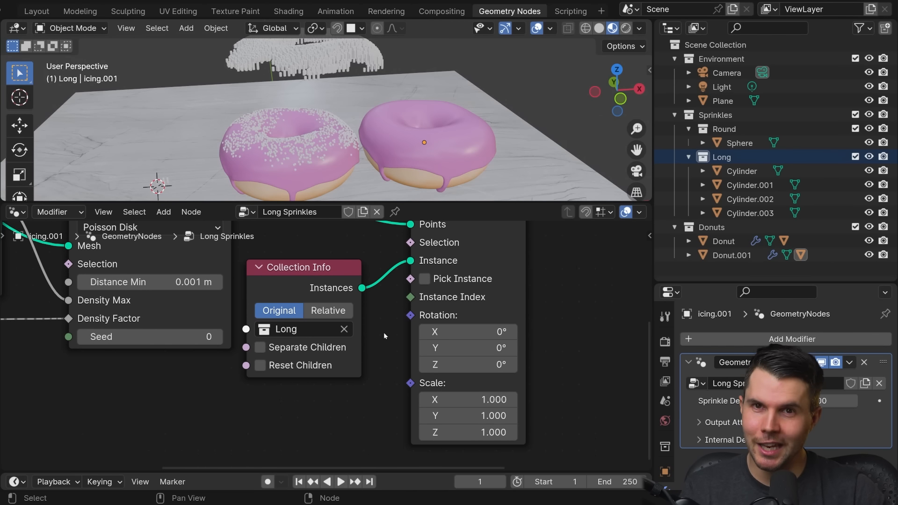
Step: Enable Separate Children and Reset Children on the Collection Info node for the Long collection
click(278, 349)
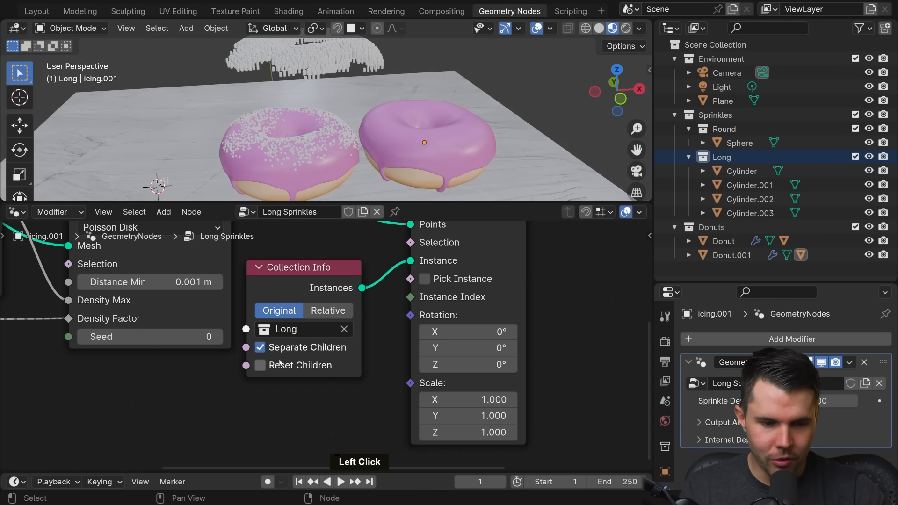
click(279, 367)
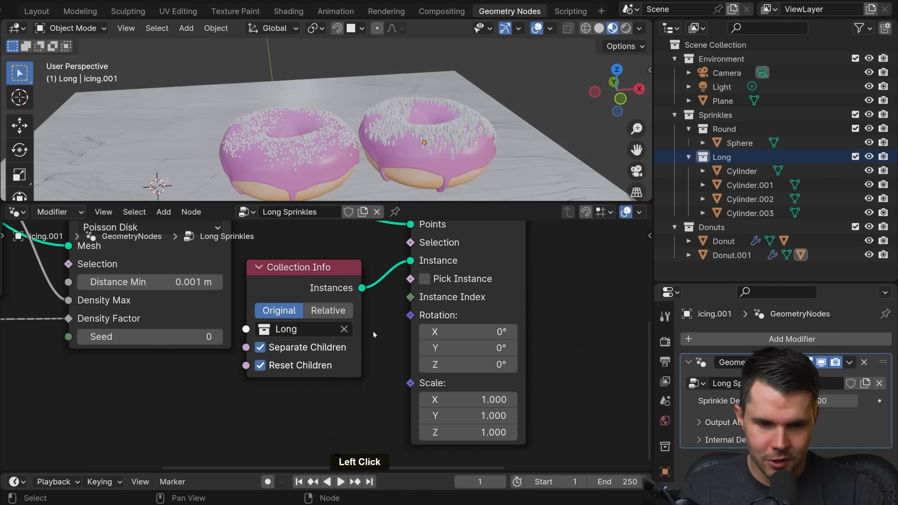
scroll(451, 164, up, 4)
shift+middle_drag(451, 163, 369, 105)
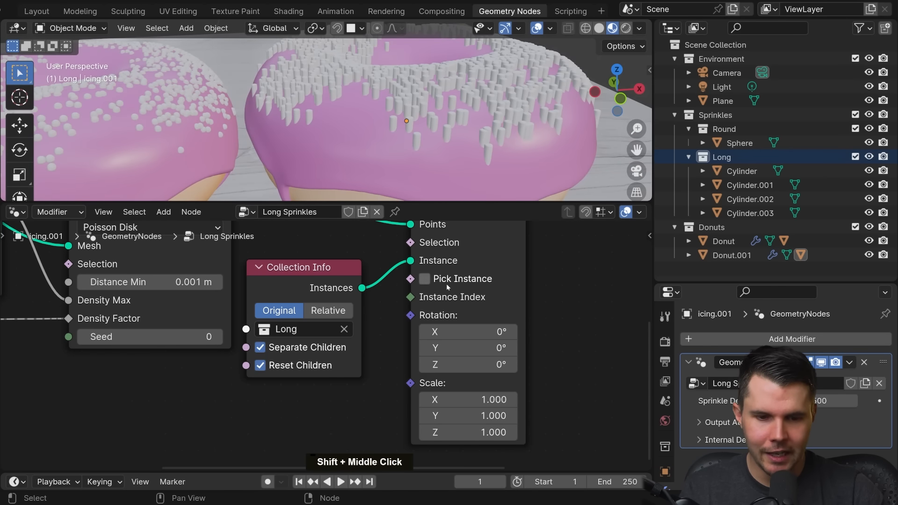
Step: Enable Pick Instance on the Instance on Points node
shift+middle_drag(412, 128, 399, 195)
scroll(341, 132, up, 3)
scroll(330, 123, up, 3)
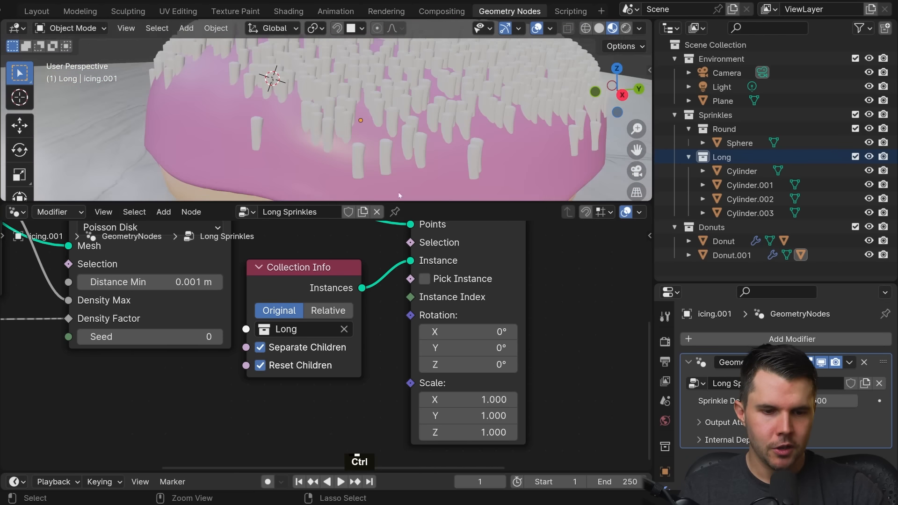
click(460, 282)
Step: Enlarge the 3D viewport and examine the sprinkle lengths and directions on both donuts from several angles
middle_drag(356, 140, 323, 109)
scroll(342, 136, down, 3)
scroll(342, 135, down, 3)
scroll(399, 92, up, 2)
scroll(346, 117, up, 4)
middle_drag(324, 108, 391, 98)
drag(328, 202, 319, 300)
scroll(303, 207, down, 3)
scroll(366, 173, up, 2)
middle_drag(366, 173, 346, 179)
scroll(347, 179, down, 4)
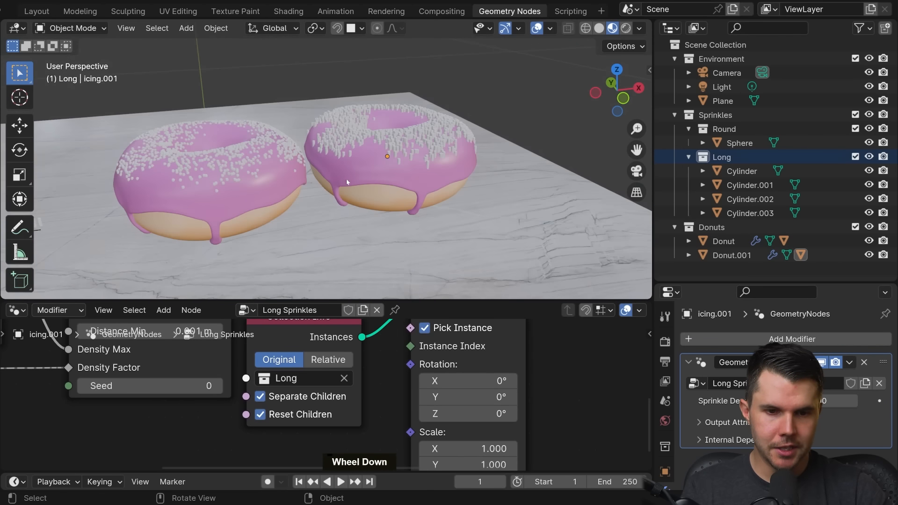
scroll(375, 157, up, 6)
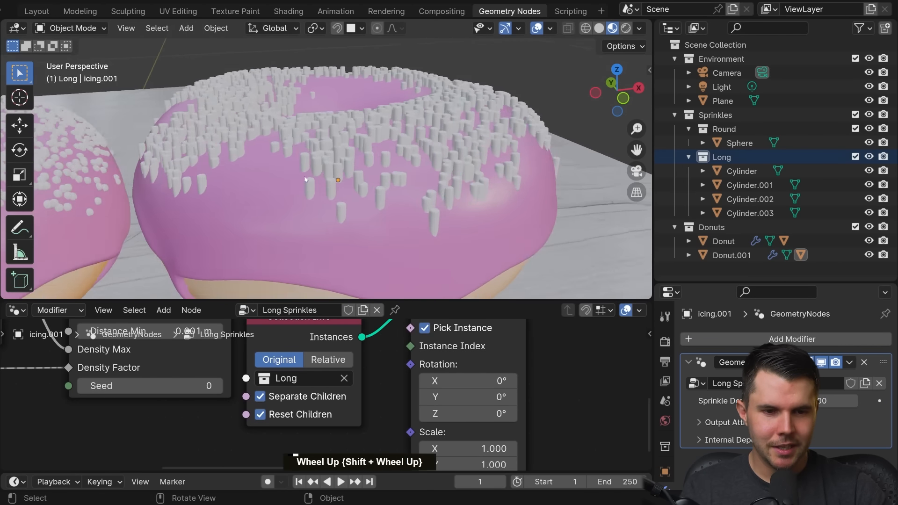
mouse_move(300, 162)
middle_down()
mouse_move(287, 164)
mouse_move(311, 153)
middle_up()
scroll(309, 153, down, 3)
shift+middle_drag(248, 159, 365, 153)
scroll(365, 153, up, 2)
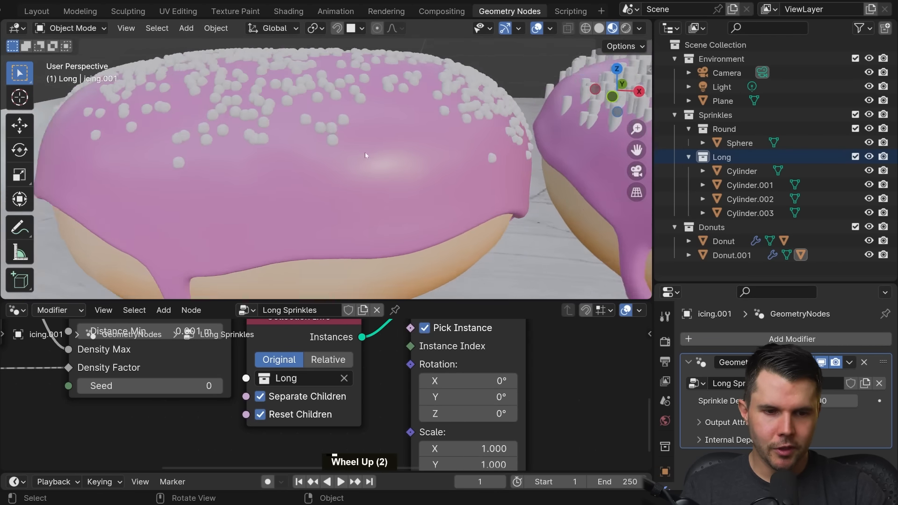
Step: Select the first donut's icing for comparison, return to the duplicated icing, and clear the selection
click(338, 122)
scroll(344, 125, down, 5)
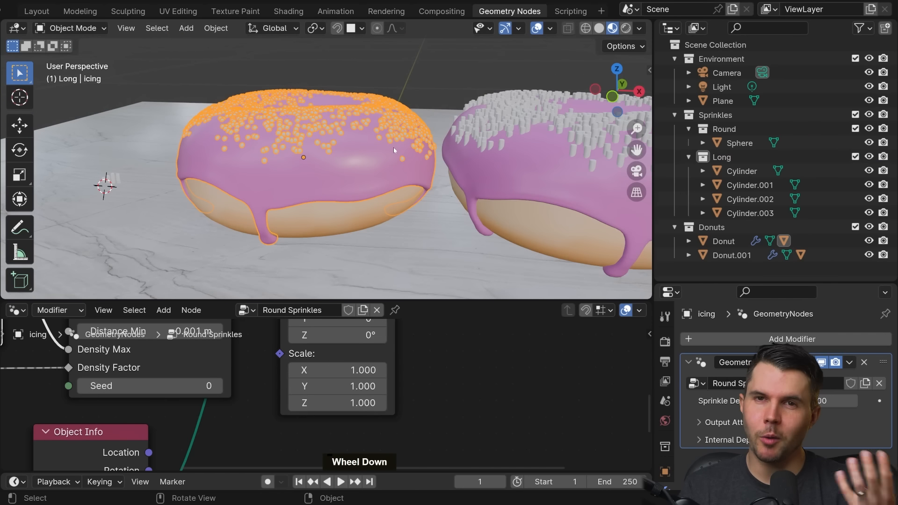
click(562, 151)
shift+middle_drag(561, 151, 403, 260)
scroll(386, 179, up, 2)
key(alt+a)
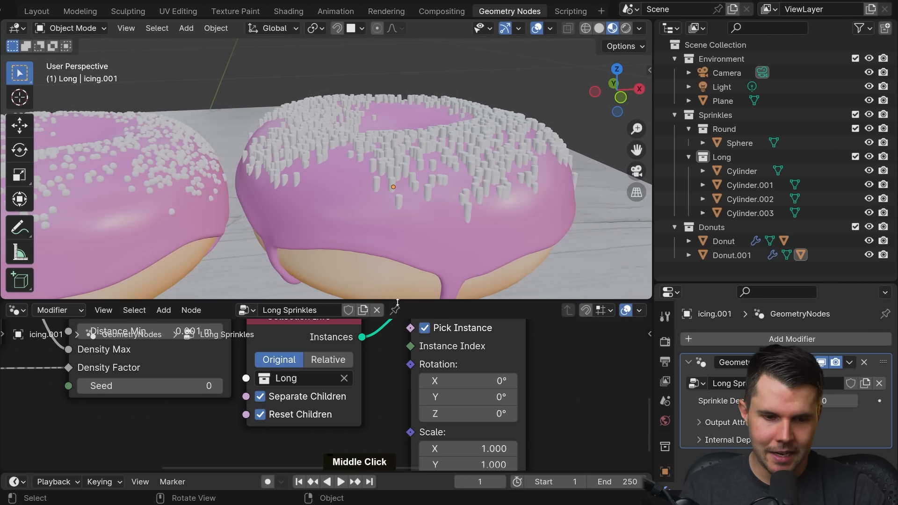
Step: Enlarge the node editor and move the Instance on Points, Join Geometry and Group Output nodes away from the distribution nodes
drag(398, 302, 397, 161)
middle_drag(384, 220, 372, 232)
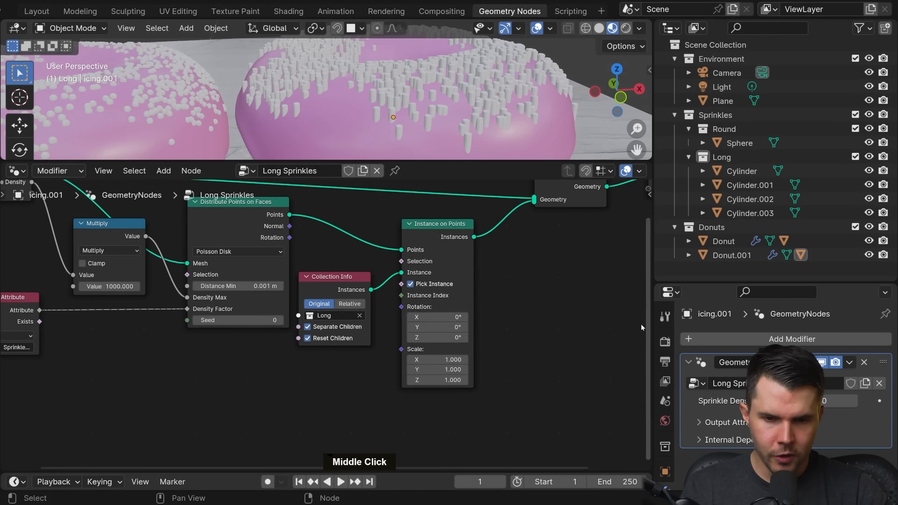
scroll(640, 332, down, 4)
drag(632, 356, 431, 219)
key(g)
click(460, 220)
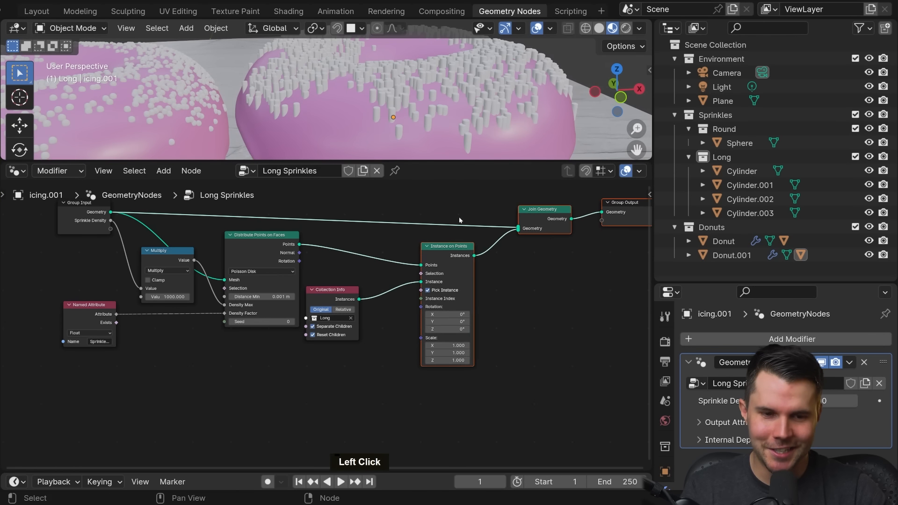
Step: Move the Collection Info node lower to clear the space between Distribute Points on Faces and Instance on Points
drag(337, 293, 347, 334)
scroll(347, 287, up, 3)
middle_drag(347, 287, 292, 322)
scroll(292, 322, up, 2)
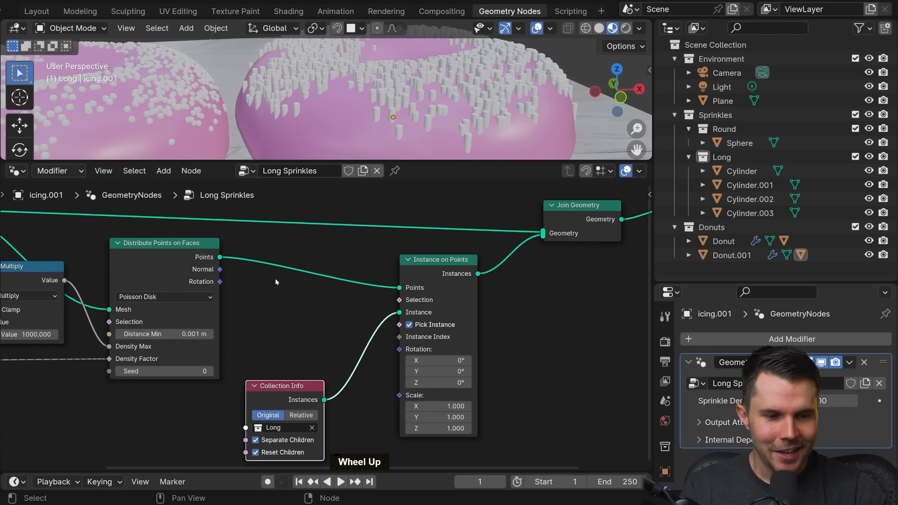
middle_drag(276, 281, 307, 305)
Step: Examine the duplicated icing's mesh faces in Edit Mode and return to Object Mode
click(223, 293)
middle_drag(323, 105, 340, 112)
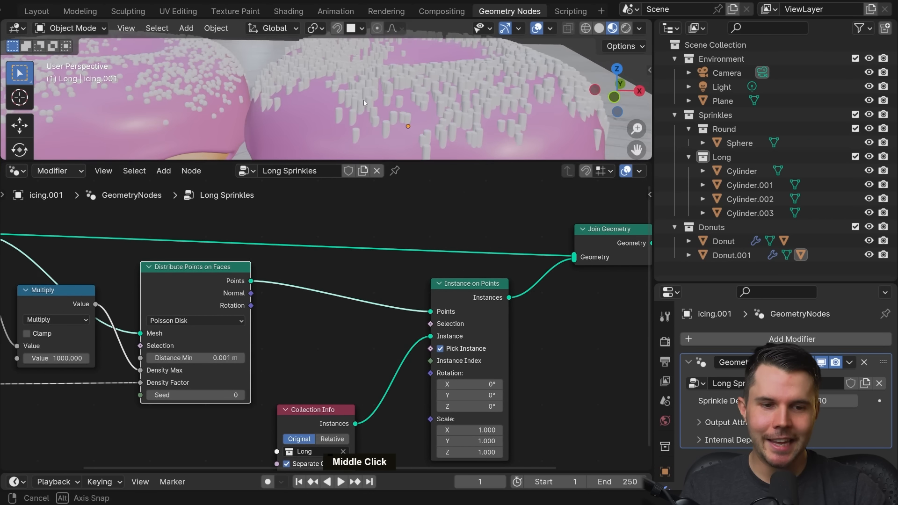
click(338, 113)
key(Tab)
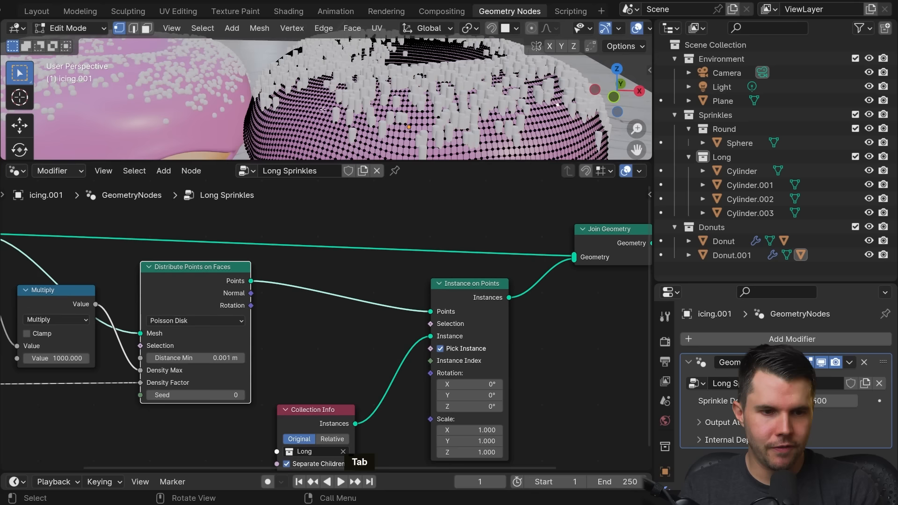
middle_drag(339, 112, 304, 95)
key(Tab)
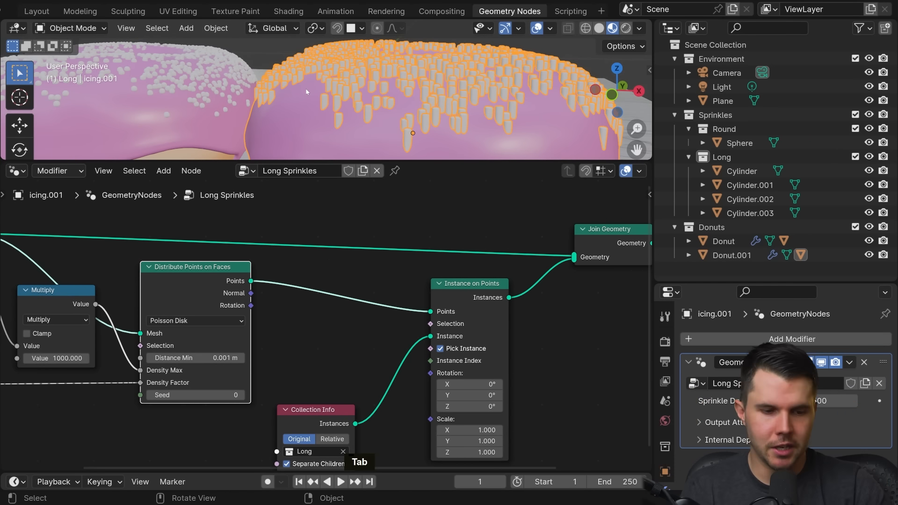
Step: Connect the Rotation output of Distribute Points on Faces to the Rotation input of Instance on Points
scroll(277, 276, up, 1)
drag(235, 291, 282, 279)
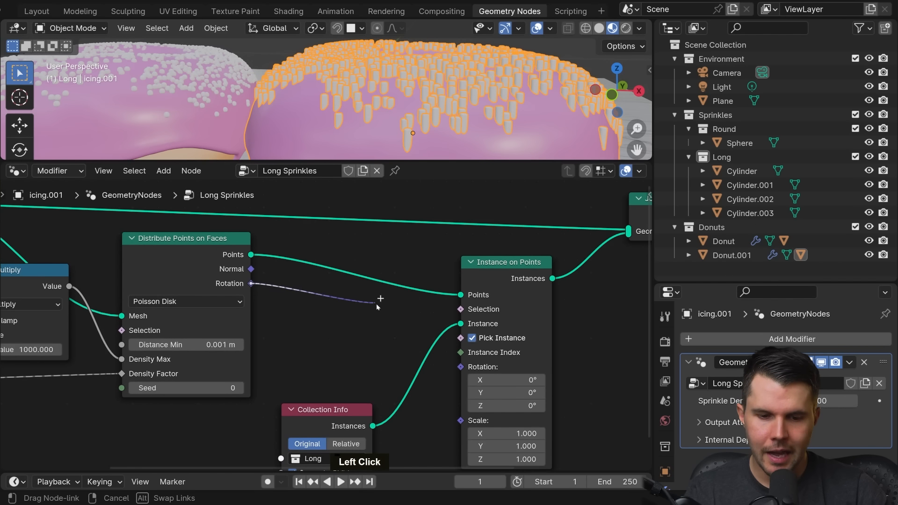
drag(379, 307, 462, 369)
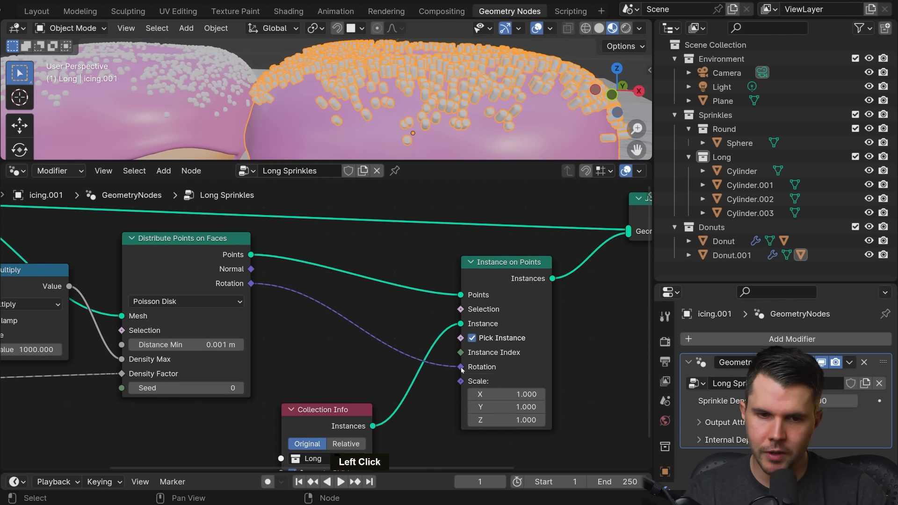
scroll(435, 132, down, 2)
Step: Enlarge the 3D viewport and select all four source cylinder sprinkles beside the 3D cursor
drag(433, 160, 433, 240)
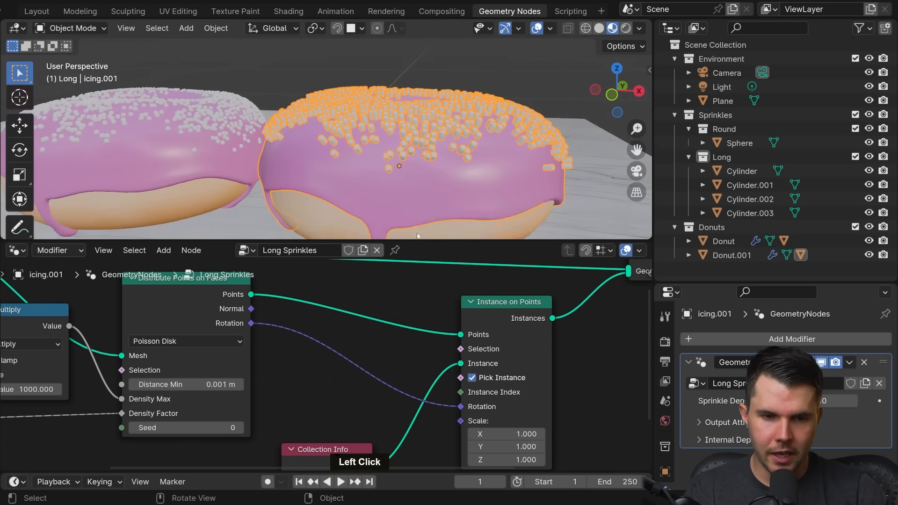
scroll(411, 183, up, 1)
middle_drag(412, 182, 378, 155)
key(alt+a)
scroll(377, 155, down, 5)
scroll(230, 159, up, 3)
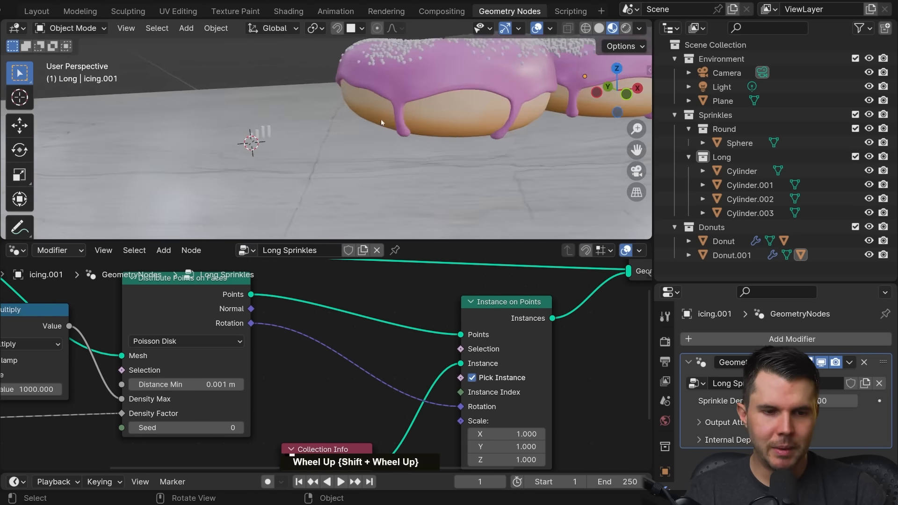
shift+middle_drag(254, 136, 367, 136)
scroll(389, 135, up, 2)
shift+click(391, 135)
shift+click(412, 129)
shift+click(429, 122)
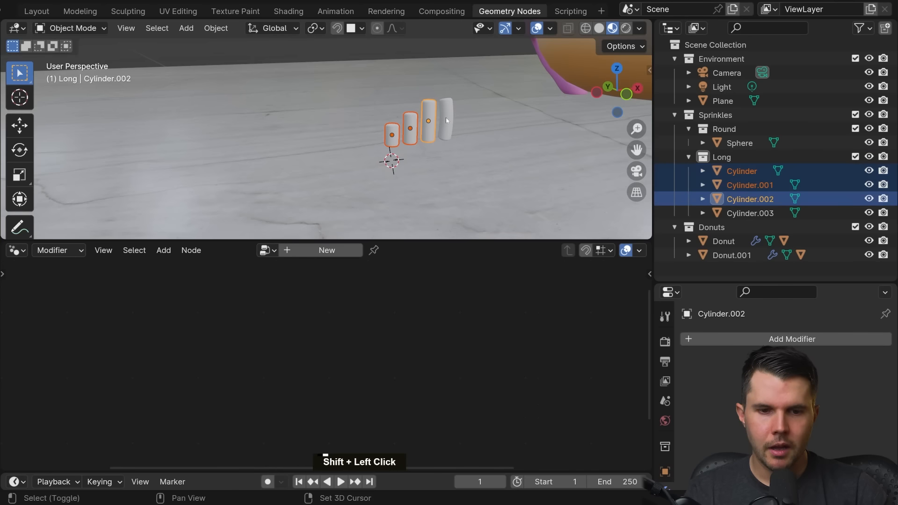
shift+click(446, 119)
Step: Examine how the long sprinkles stand on the duplicated donut's icing compared with the source cylinders
scroll(447, 133, down, 5)
shift+middle_drag(448, 138, 374, 139)
scroll(431, 140, down, 3)
scroll(373, 139, up, 5)
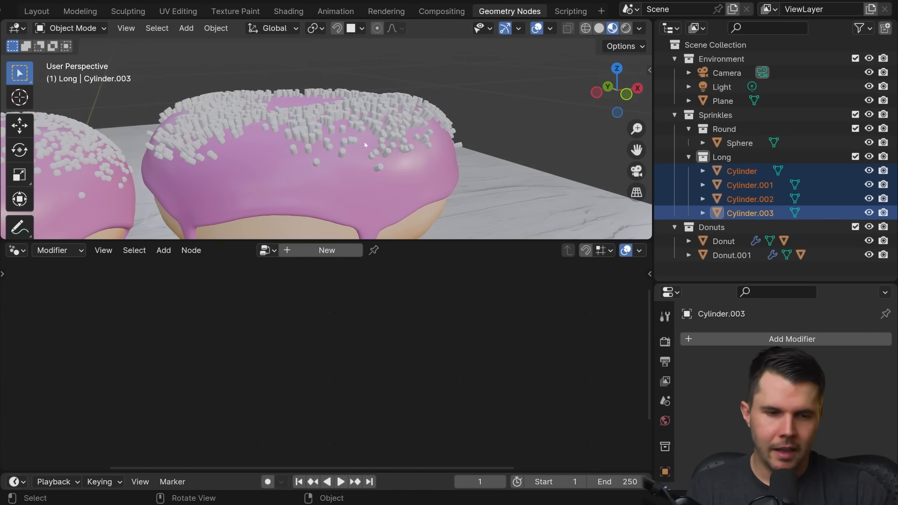
scroll(374, 137, down, 4)
shift+middle_drag(374, 136, 479, 135)
scroll(341, 168, up, 4)
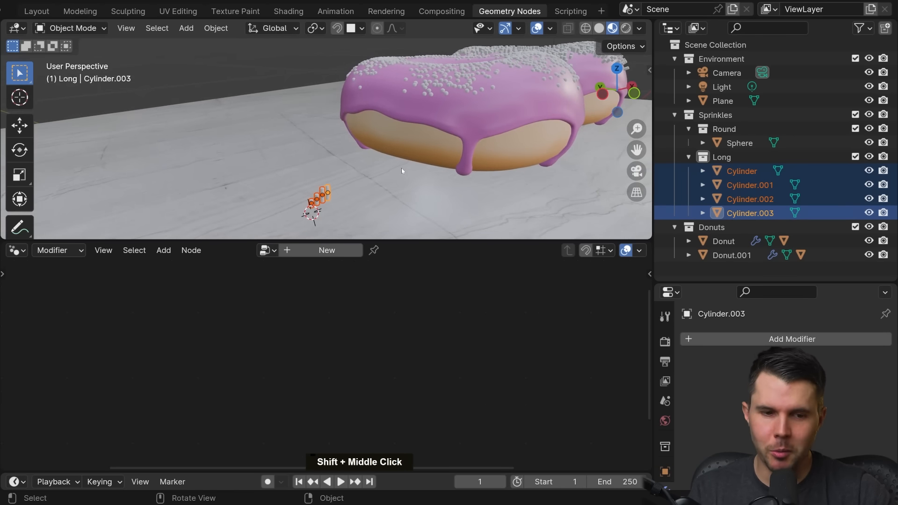
Step: Rotate the four selected cylinder sprinkles 90° about the global X axis
scroll(383, 146, up, 3)
scroll(384, 147, up, 2)
shift+middle_drag(384, 147, 368, 129)
scroll(406, 113, down, 3)
key(r)
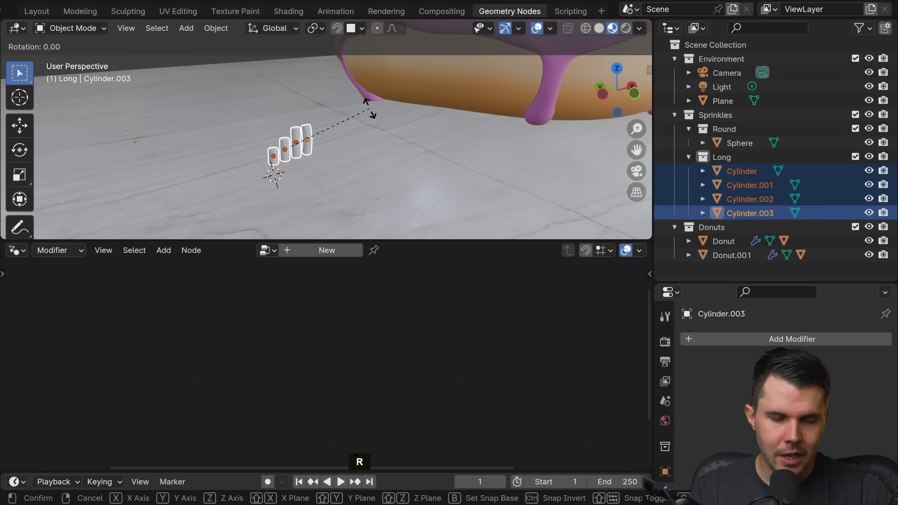
key(x)
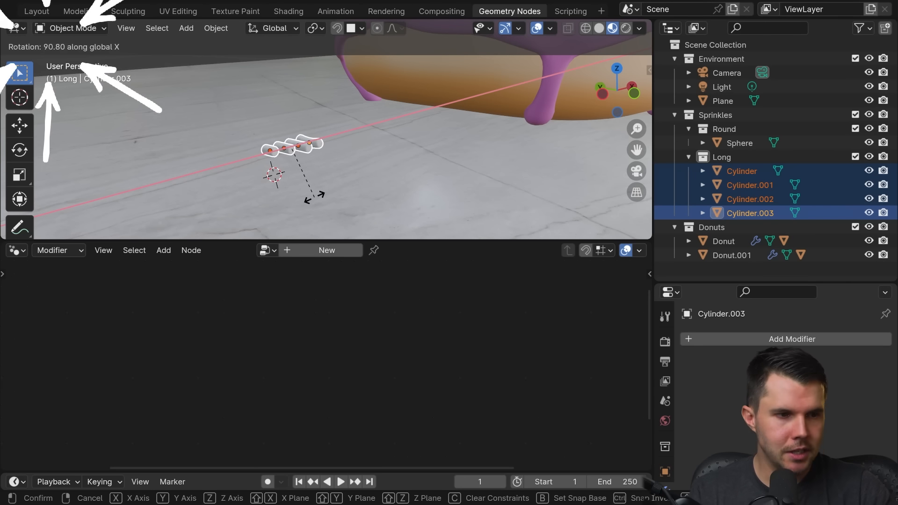
key(ctrl)
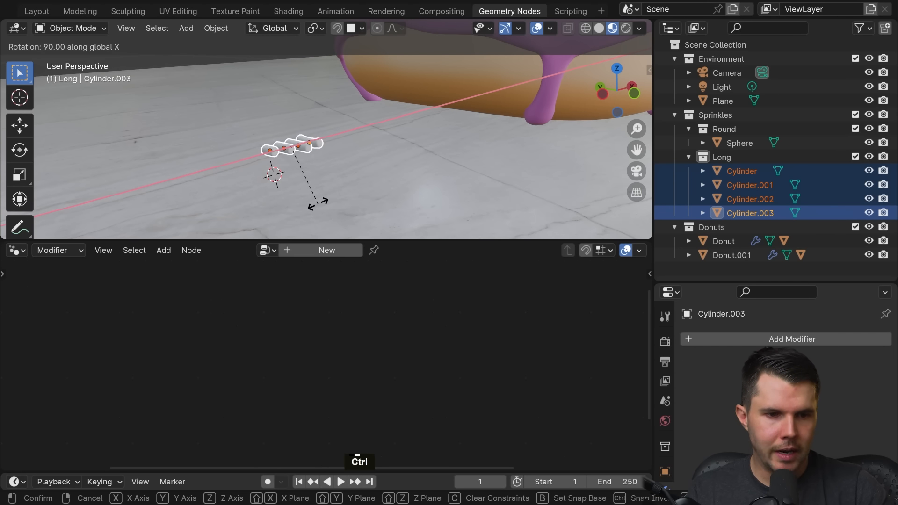
click(318, 204)
Step: Check the sprinkles on the duplicated donut and apply the rotation of the four selected cylinders
scroll(363, 180, down, 7)
shift+middle_drag(363, 181, 356, 140)
scroll(359, 192, up, 6)
scroll(360, 147, up, 3)
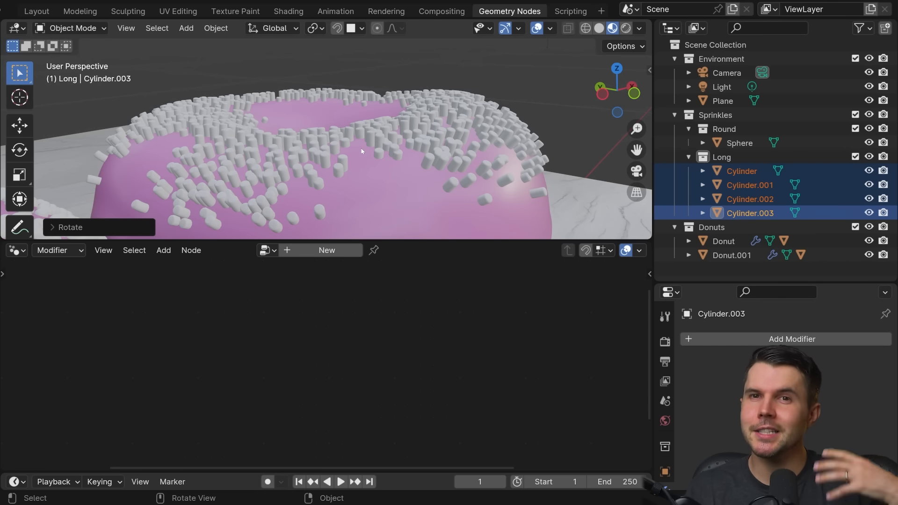
scroll(361, 151, down, 6)
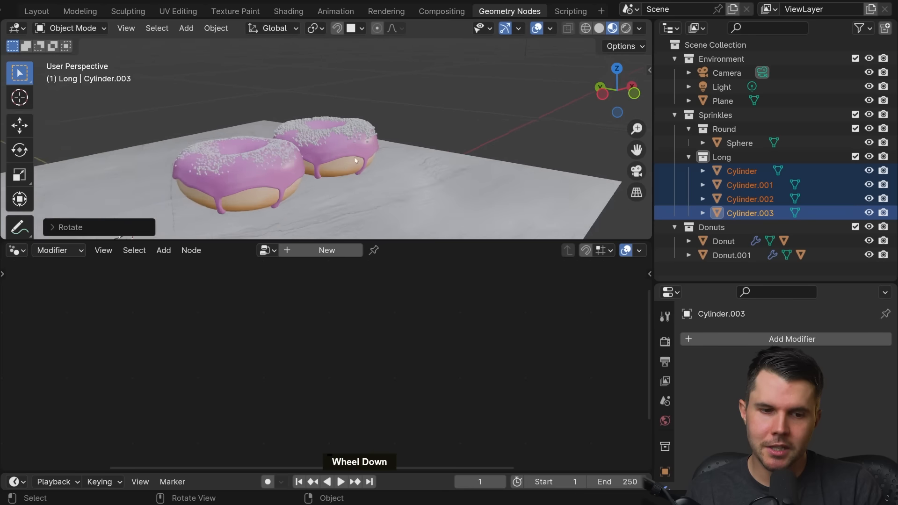
shift+middle_drag(361, 151, 413, 108)
scroll(381, 117, up, 1)
scroll(439, 104, up, 2)
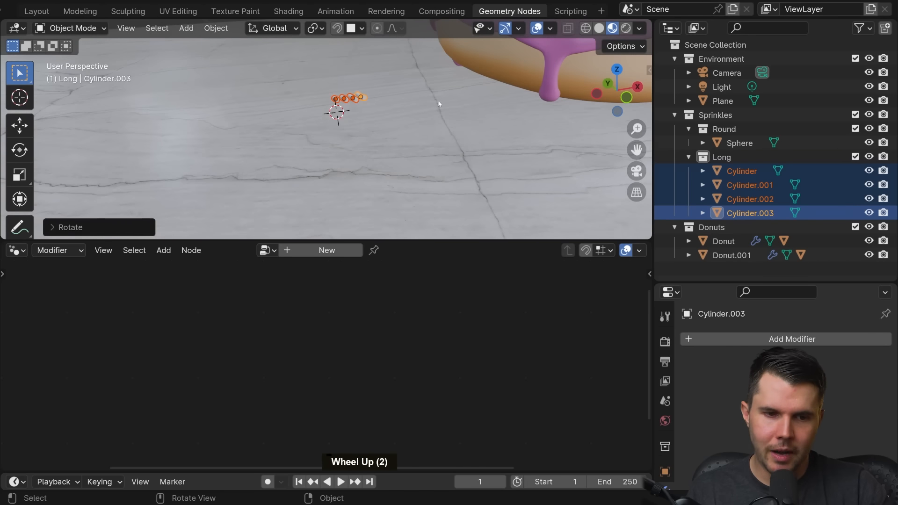
key(ctrl+a)
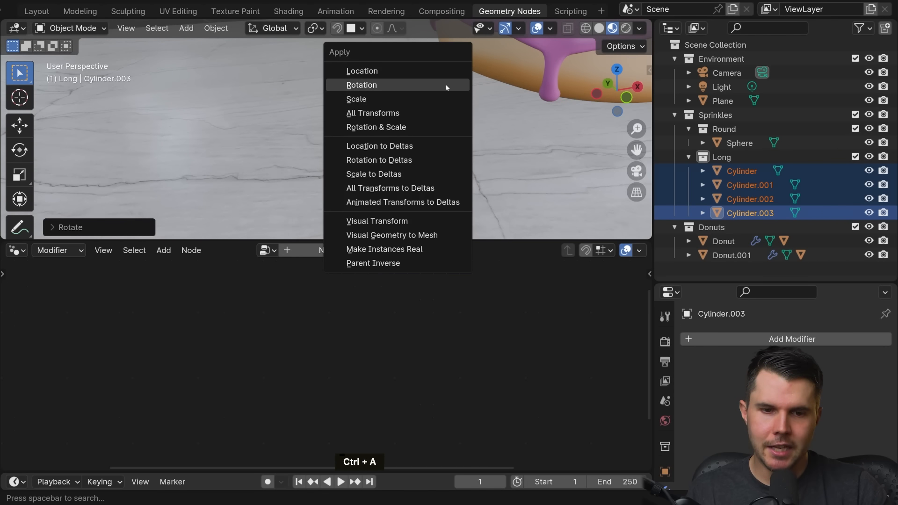
click(446, 85)
Step: Inspect the sprinkles on the duplicated donut, reselect its icing and enlarge the node editor
scroll(487, 103, down, 4)
shift+middle_drag(421, 126, 238, 209)
scroll(406, 137, up, 3)
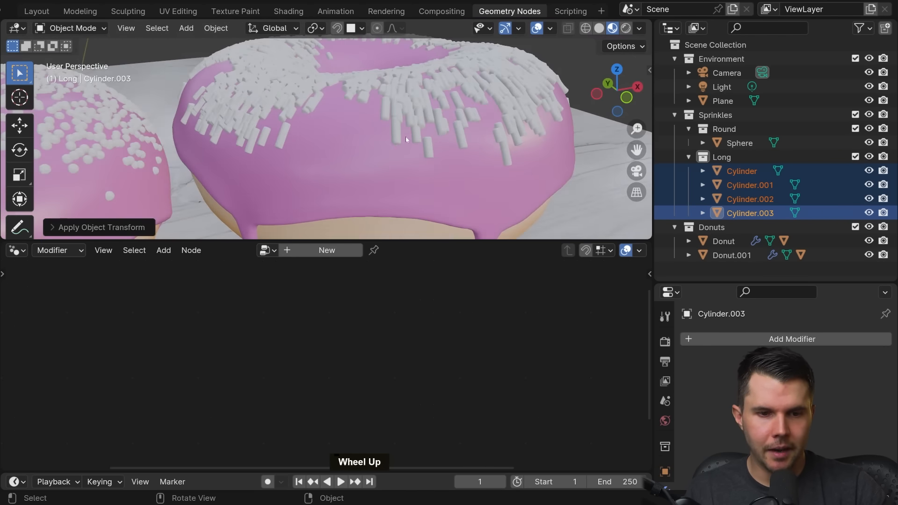
middle_drag(406, 139, 376, 217)
click(374, 220)
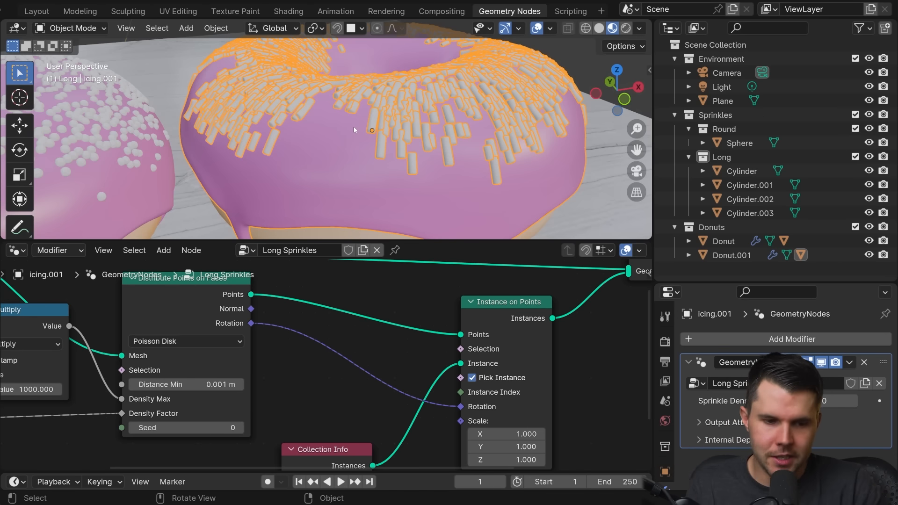
middle_drag(406, 295, 410, 284)
drag(425, 240, 425, 137)
scroll(422, 212, up, 2)
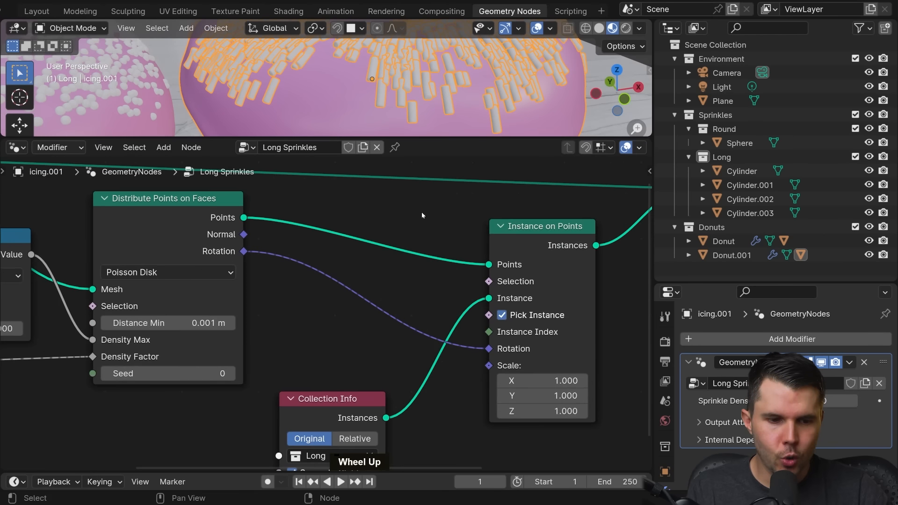
Step: Move the Collection Info node above the Points link and collapse it
middle_drag(422, 212, 435, 196)
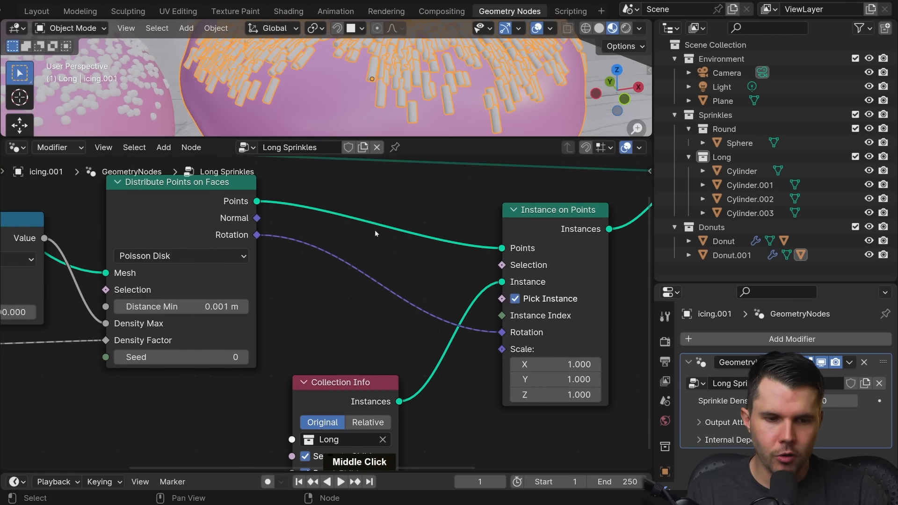
click(257, 238)
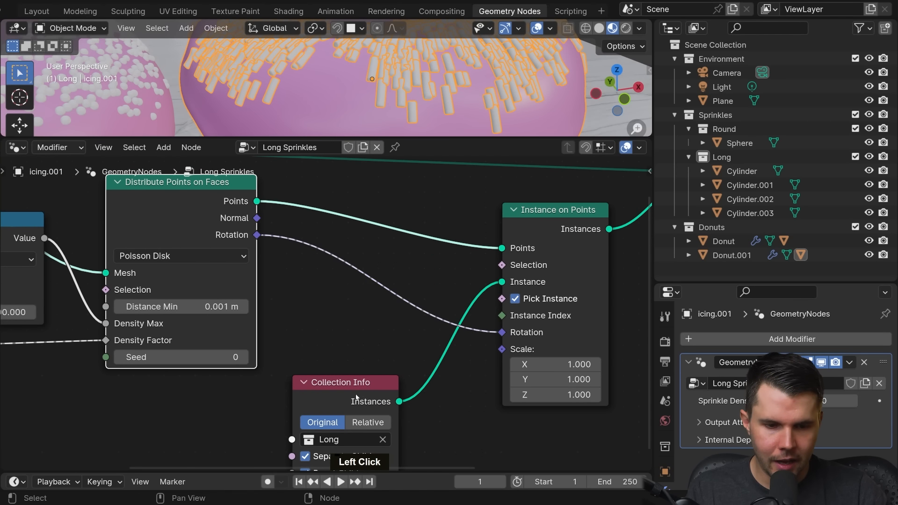
drag(356, 385, 406, 196)
click(373, 216)
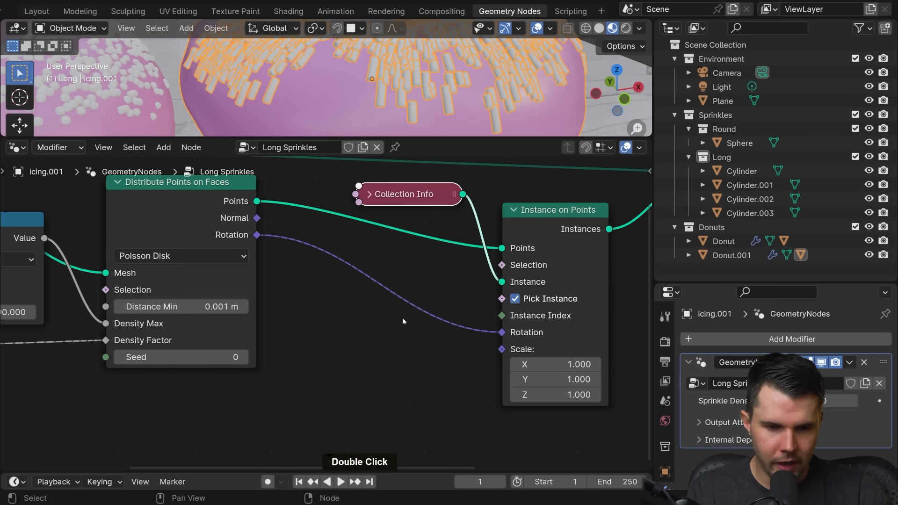
Step: Insert a Rotate Euler node on the Rotation link between Distribute Points on Faces and Instance on Points
scroll(392, 324, up, 1)
mouse_move(390, 325)
middle_down()
mouse_move(392, 299)
mouse_move(378, 331)
middle_up()
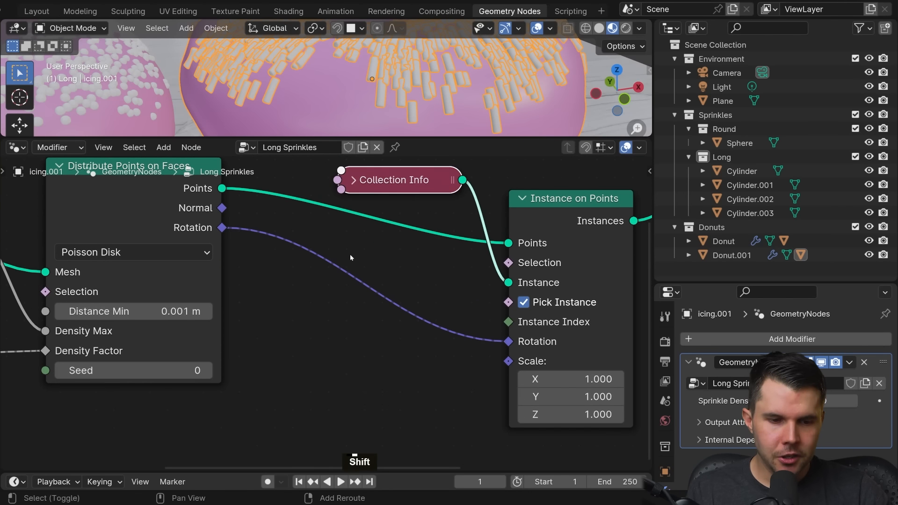
key(shift+a)
mouse_move(365, 384)
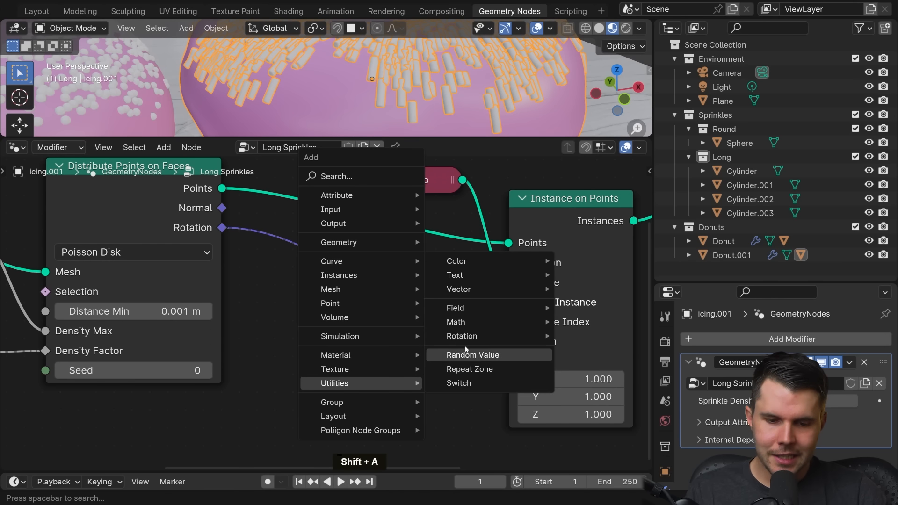
mouse_move(465, 339)
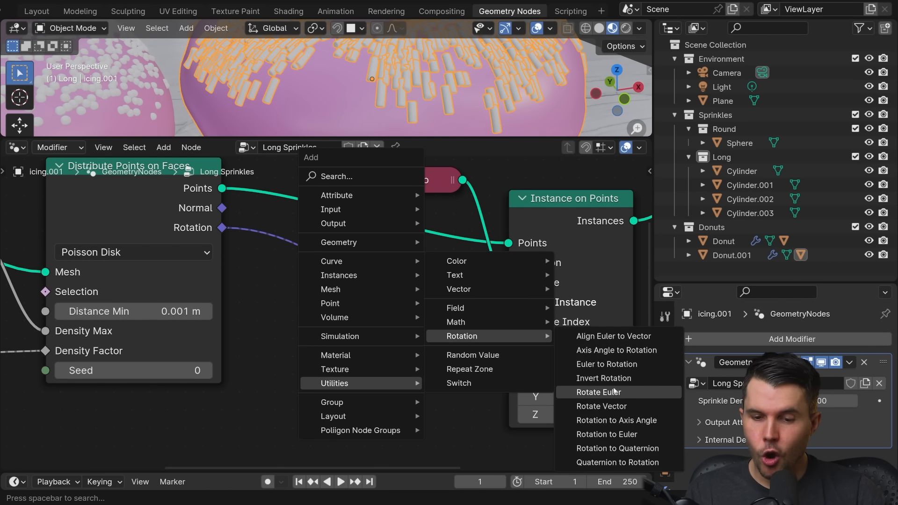
click(646, 391)
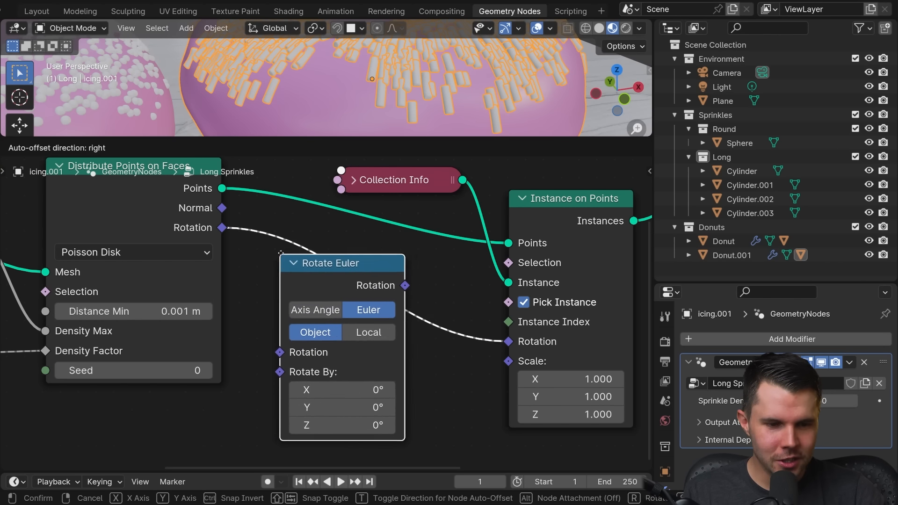
click(296, 244)
Step: Enlarge the 3D viewport, try a Z rotation of 194° in the Rotate Euler node's Object space, and deselect the icing
scroll(434, 86, down, 2)
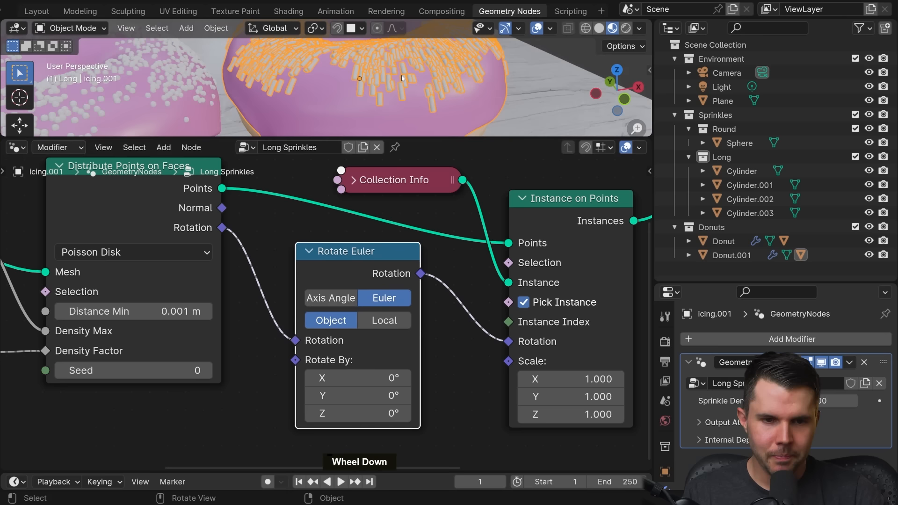
scroll(434, 86, up, 2)
scroll(434, 85, down, 3)
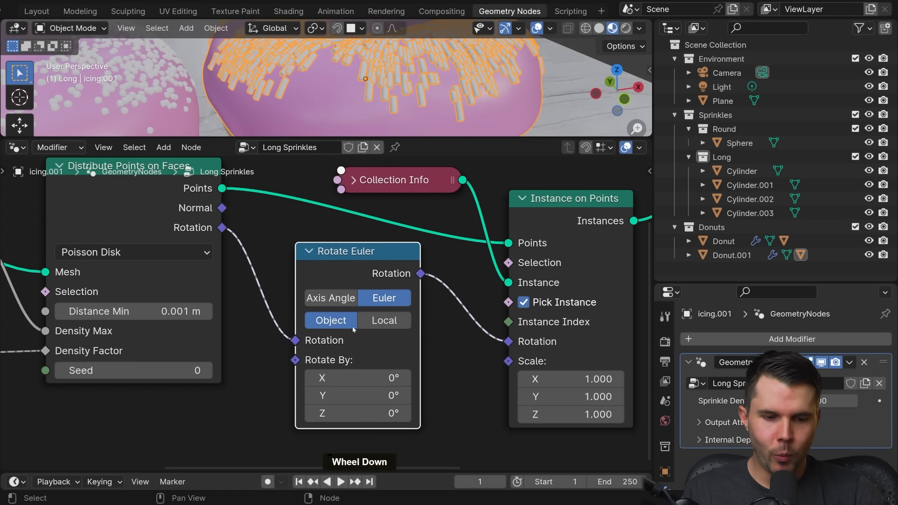
mouse_move(355, 414)
mouse_down()
mouse_move(318, 413)
mouse_move(341, 413)
mouse_up()
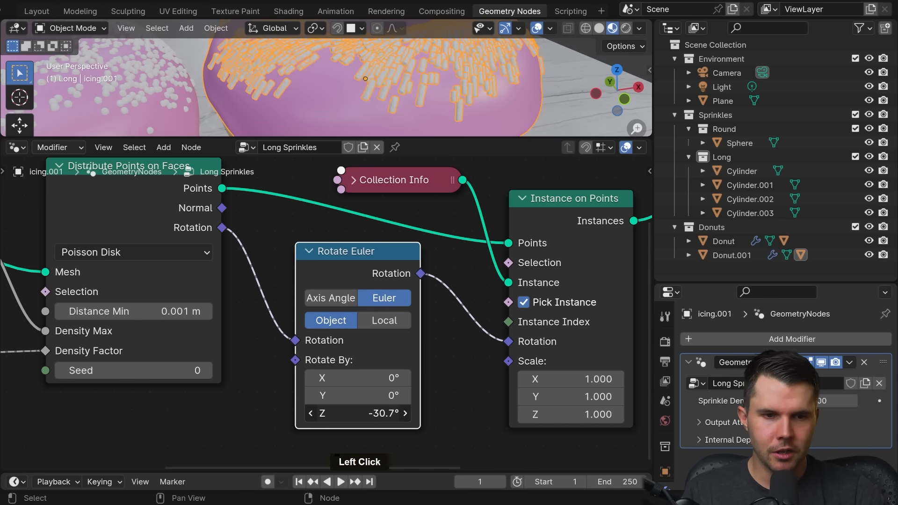
right_click(344, 413)
drag(482, 137, 481, 222)
middle_drag(391, 420, 400, 391)
drag(398, 427, 488, 426)
middle_drag(412, 125, 350, 116)
key(alt+a)
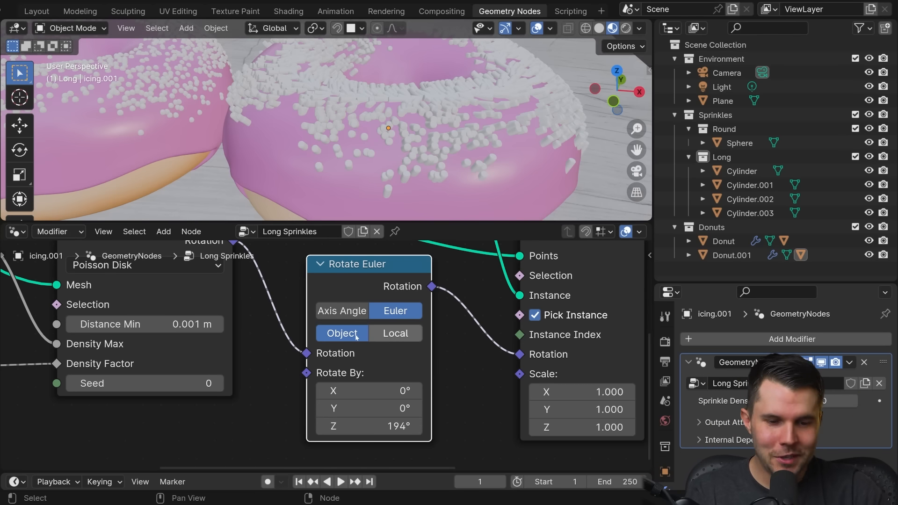
Step: Switch the Rotate Euler node to Local space and set its Z rotation to 249°
click(396, 333)
middle_drag(436, 155, 444, 89)
mouse_move(370, 426)
mouse_down()
mouse_move(393, 426)
mouse_move(356, 427)
mouse_move(397, 426)
mouse_move(376, 438)
mouse_up()
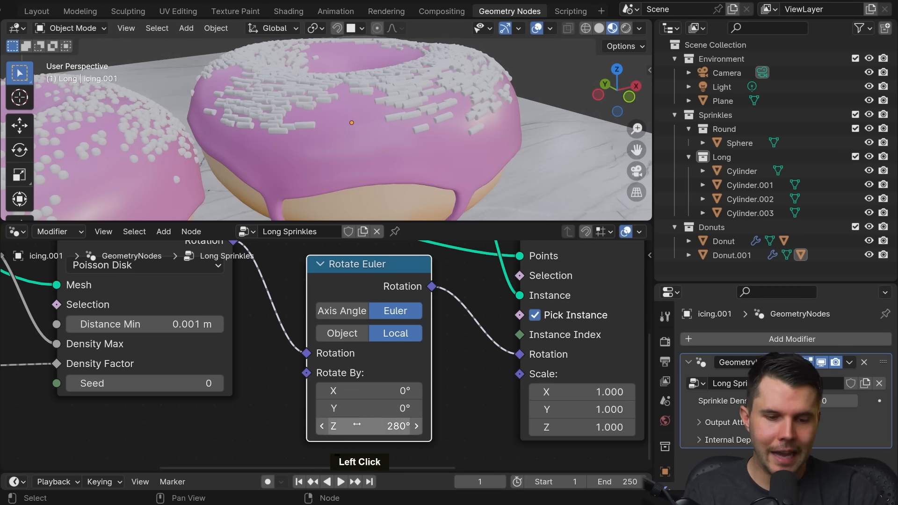
mouse_move(379, 426)
mouse_down()
mouse_move(393, 426)
mouse_move(370, 426)
mouse_up()
Step: Add a Random Value node below Distribute Points on Faces, feeding the Rotate Euler node's Rotate By input
middle_drag(368, 401, 444, 361)
scroll(442, 290, up, 3)
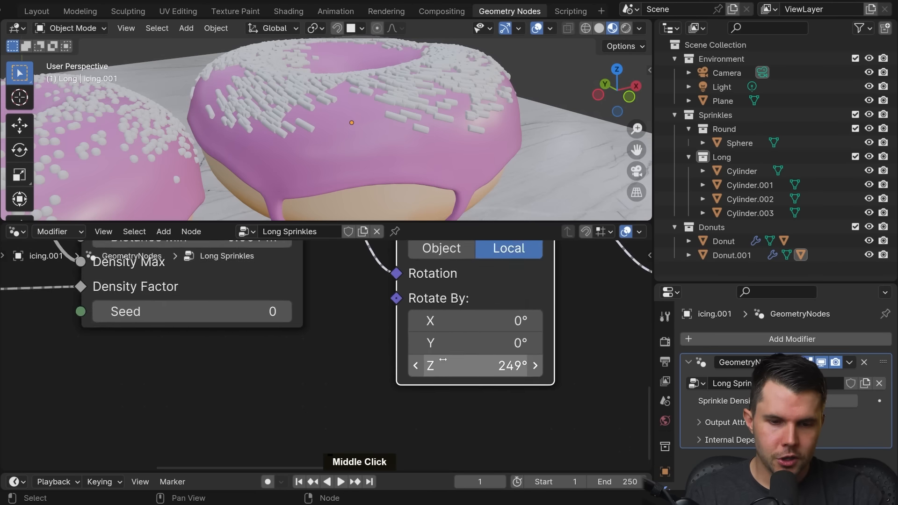
scroll(442, 359, down, 3)
middle_drag(387, 312, 394, 310)
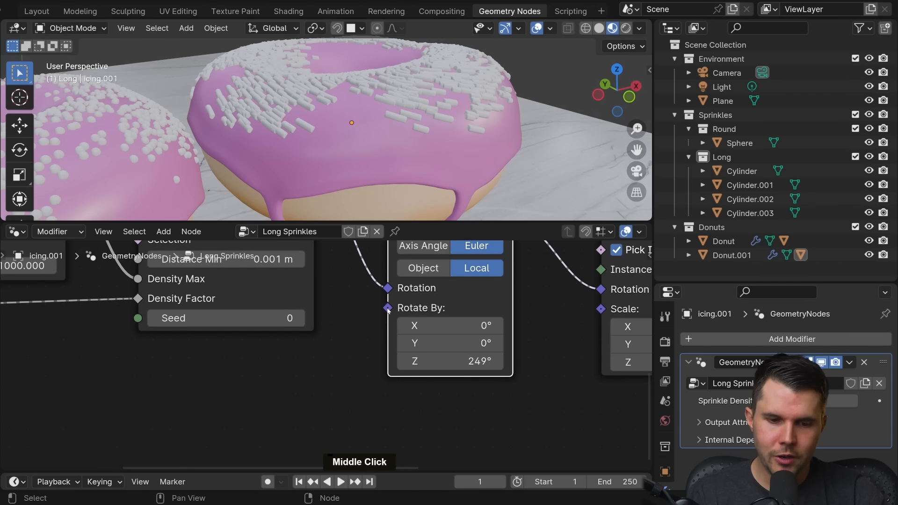
drag(388, 308, 307, 382)
text(random)
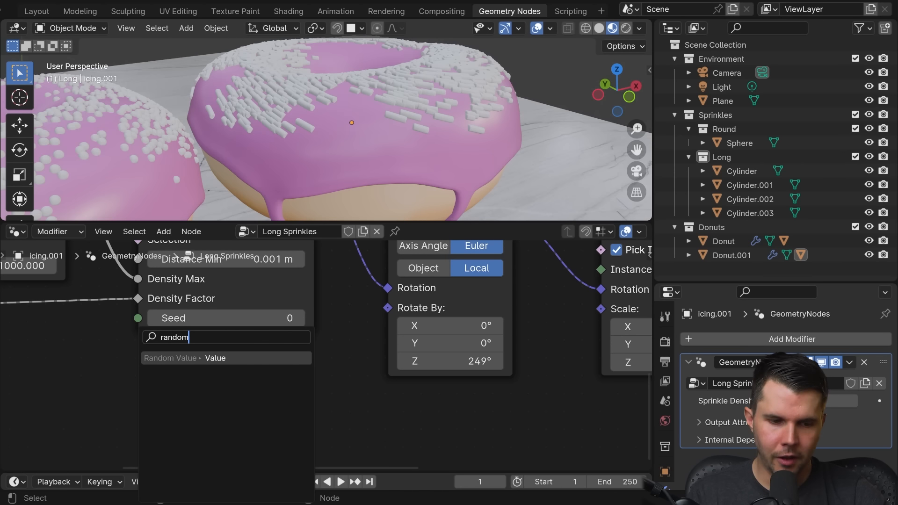
click(216, 358)
click(226, 352)
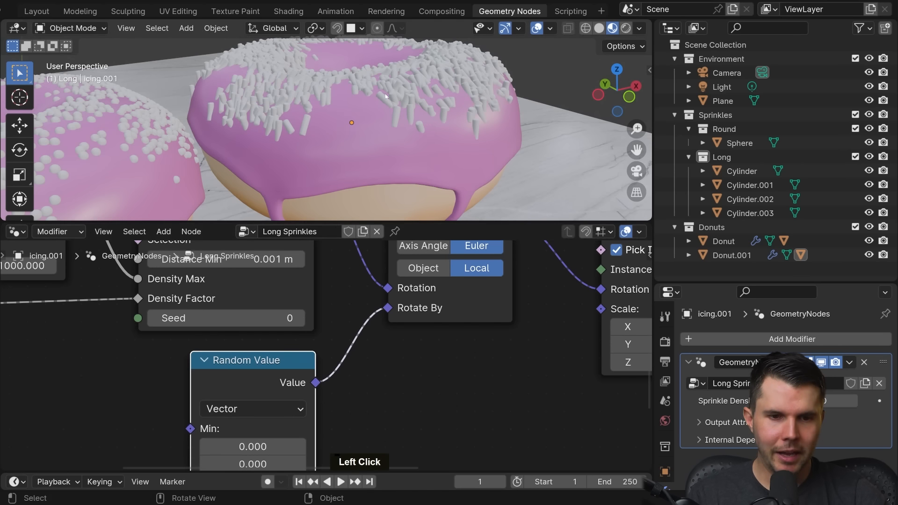
Step: Inspect the randomly rotated sprinkles on the duplicated donut alongside the Random Value node's settings
middle_drag(385, 97, 340, 207)
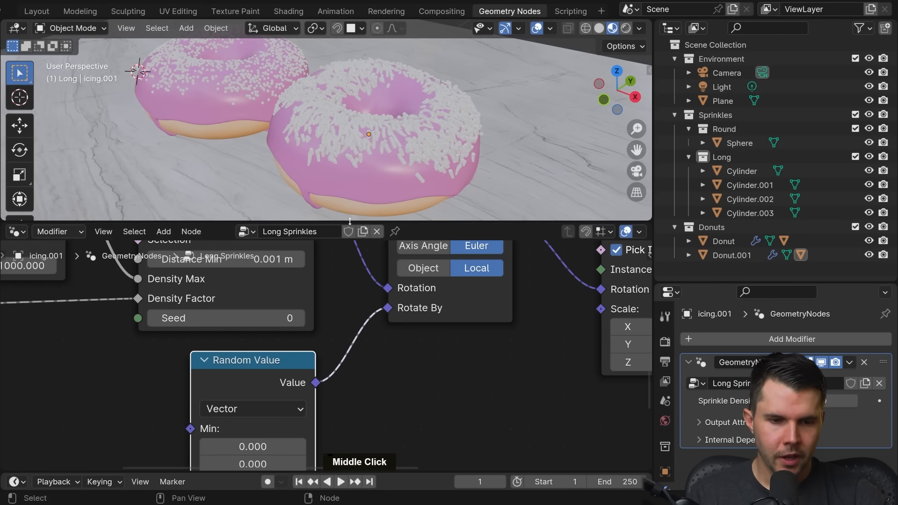
drag(350, 221, 349, 140)
scroll(347, 295, down, 3)
middle_drag(343, 310, 334, 264)
scroll(376, 240, down, 2)
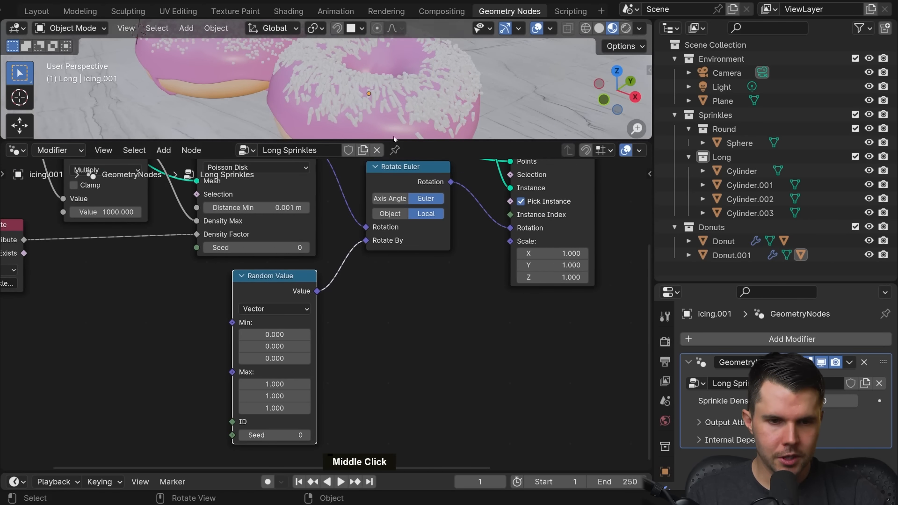
drag(394, 139, 394, 208)
scroll(392, 161, up, 3)
middle_drag(389, 151, 408, 134)
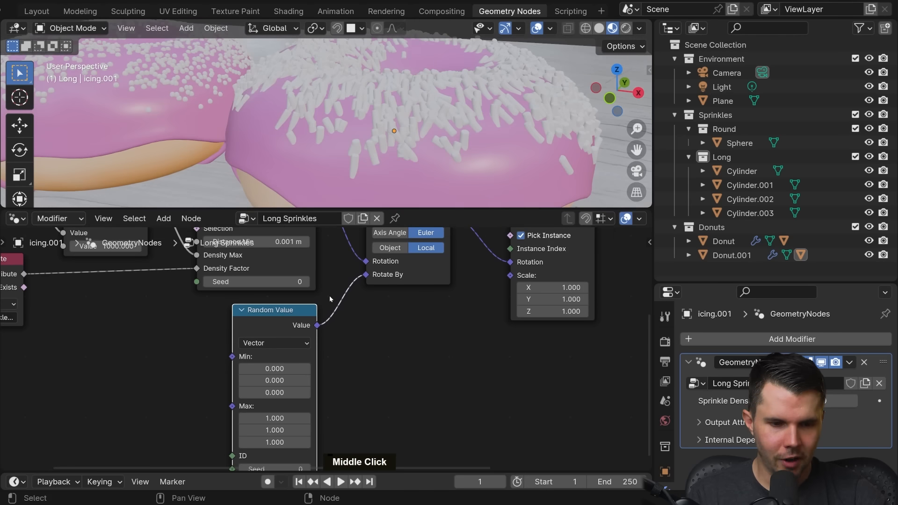
Step: Try the Float data type on the Random Value node, check its Min and Max fields, and return it to Vector
middle_drag(331, 300, 356, 247)
scroll(357, 246, up, 2)
scroll(328, 348, up, 1)
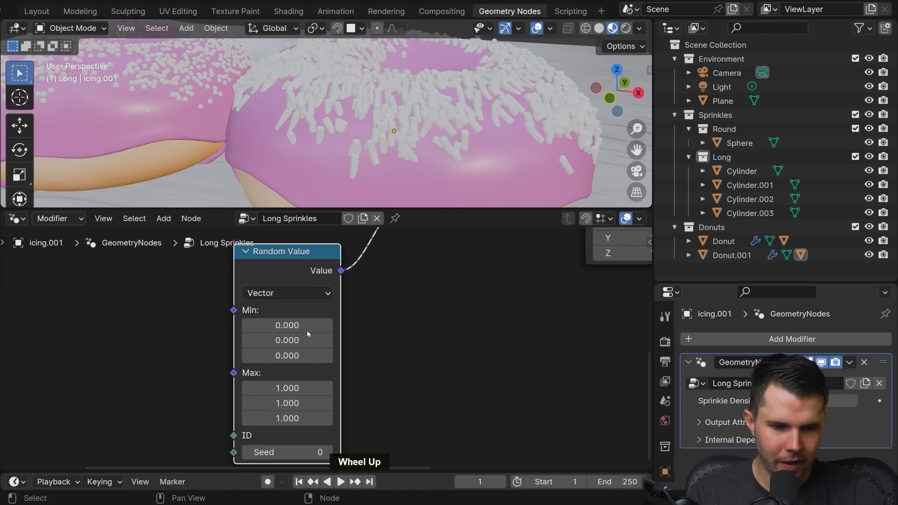
middle_drag(308, 289, 347, 279)
click(339, 284)
click(312, 324)
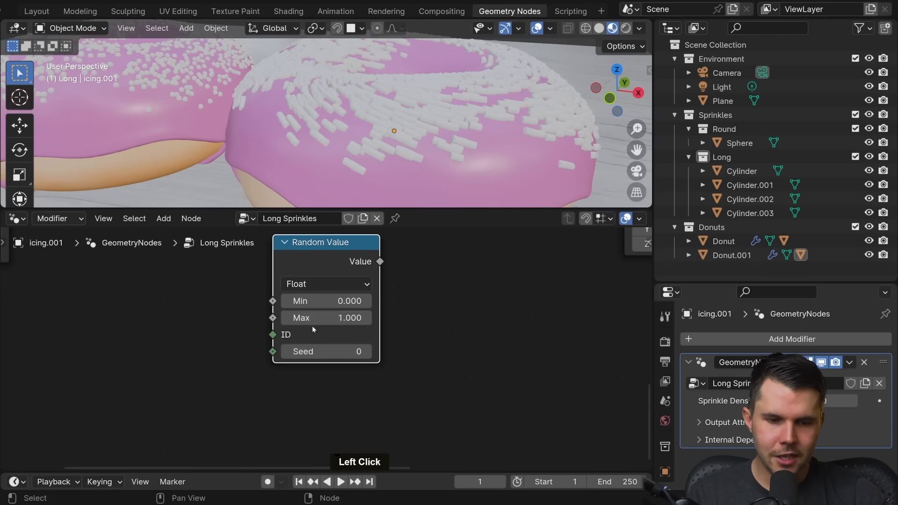
scroll(346, 304, up, 1)
shift+middle_drag(369, 282, 344, 329)
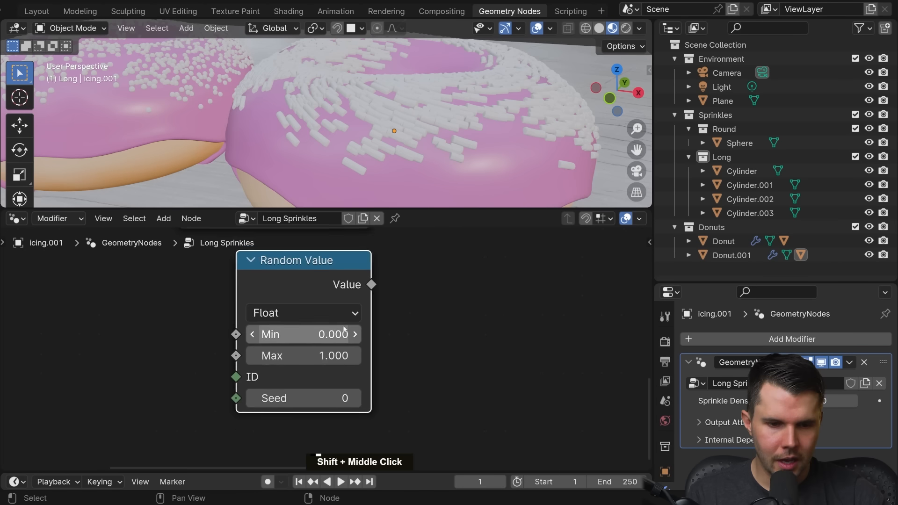
scroll(337, 335, up, 1)
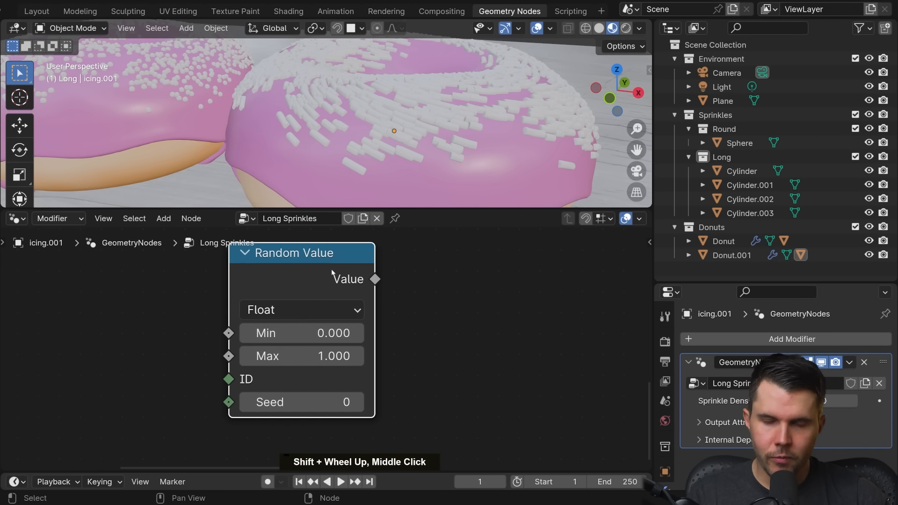
scroll(324, 330, up, 1)
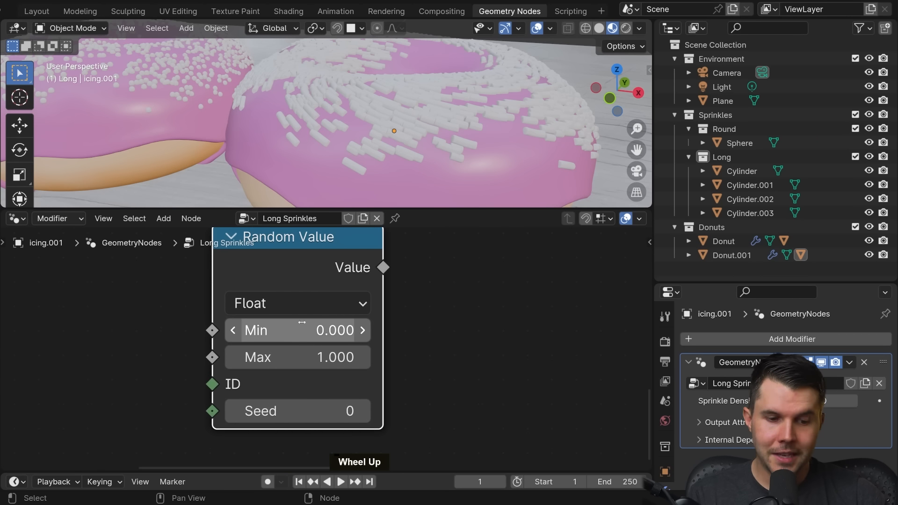
click(299, 329)
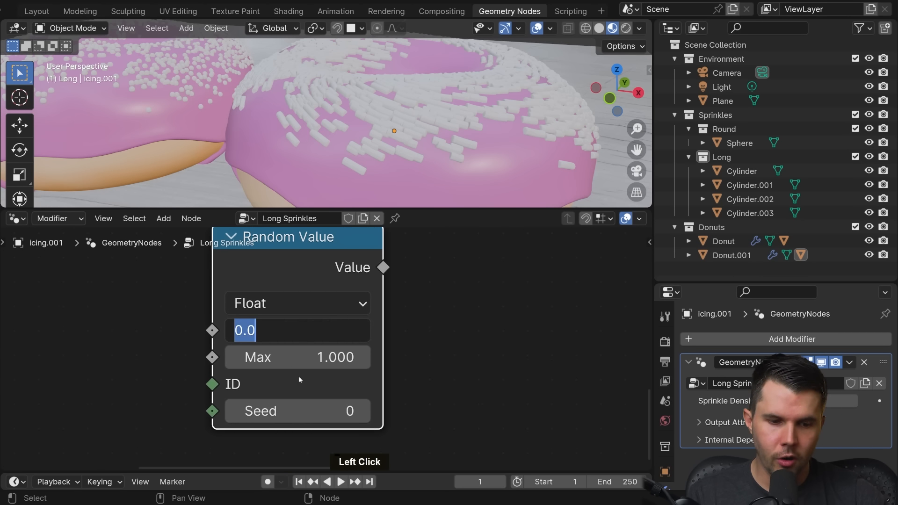
double_click(300, 358)
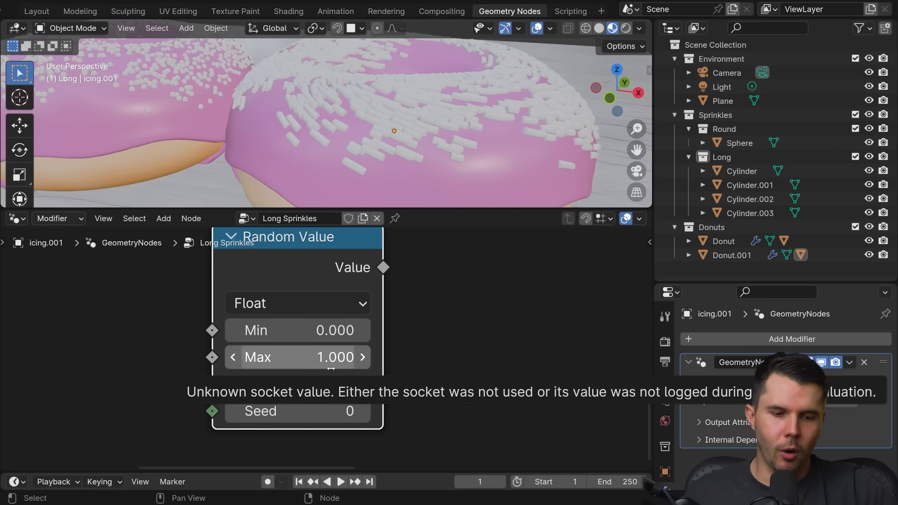
click(318, 302)
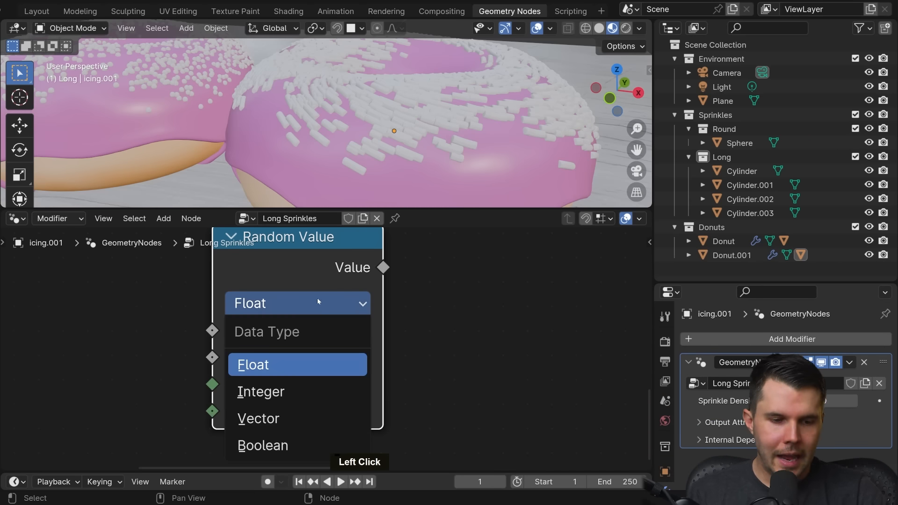
click(260, 418)
scroll(262, 416, down, 3)
middle_drag(299, 356, 341, 322)
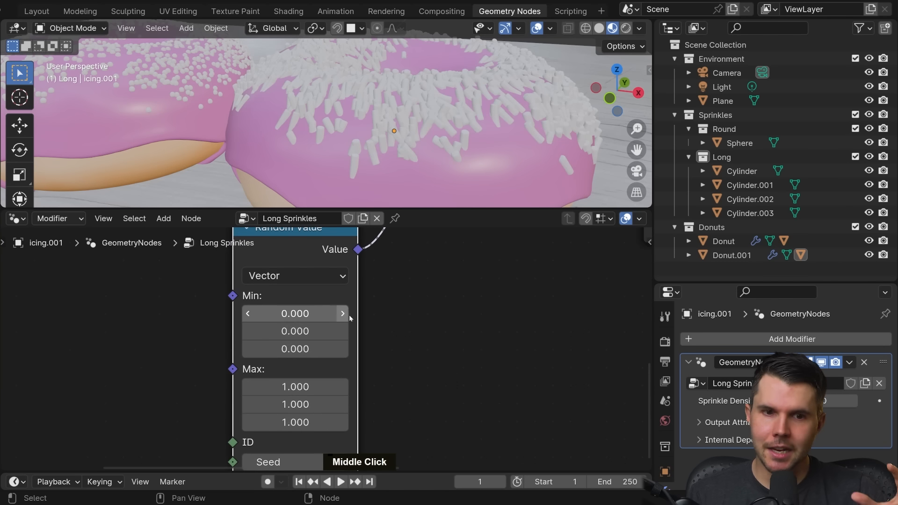
Step: Examine the X, Y and Z components of the Random Value node's Min and Max vectors
scroll(327, 304, up, 1)
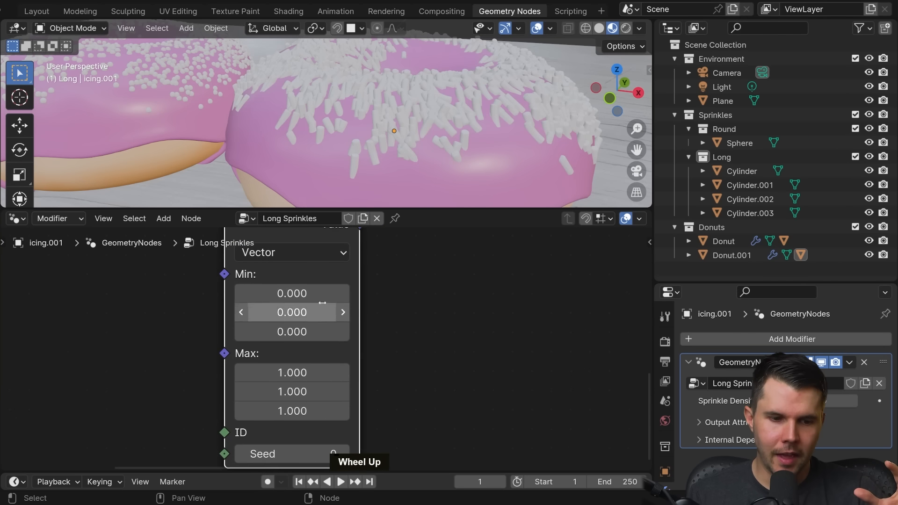
click(291, 294)
double_click(292, 314)
click(294, 336)
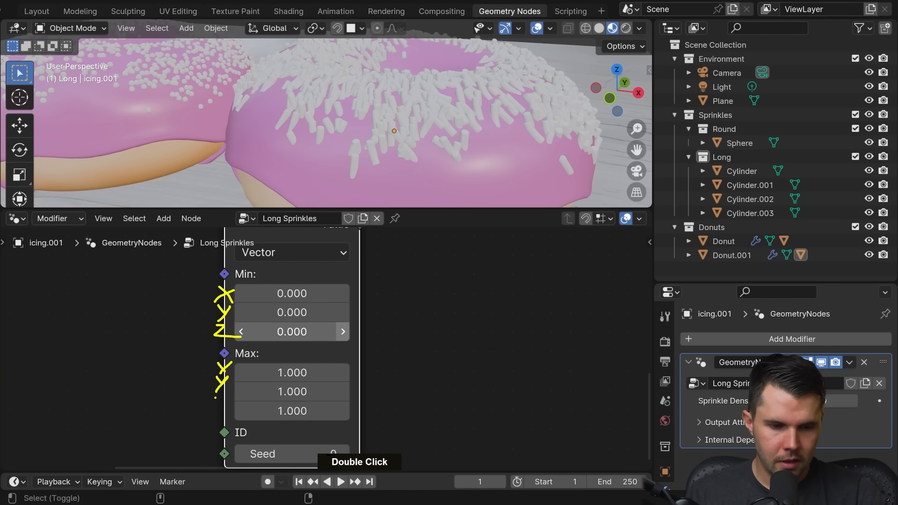
key(Escape)
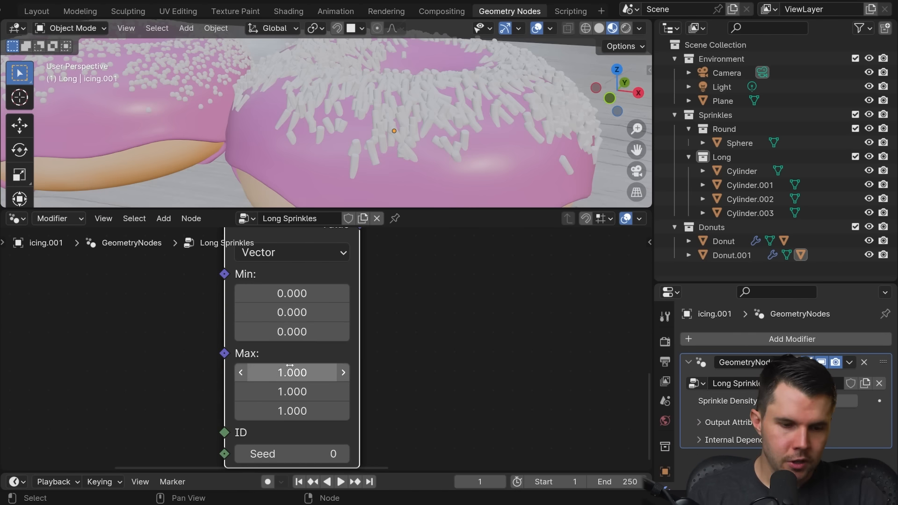
drag(291, 373, 292, 410)
key(Escape)
Step: Set all three Max components of the Random Value node to 0
scroll(328, 319, up, 1)
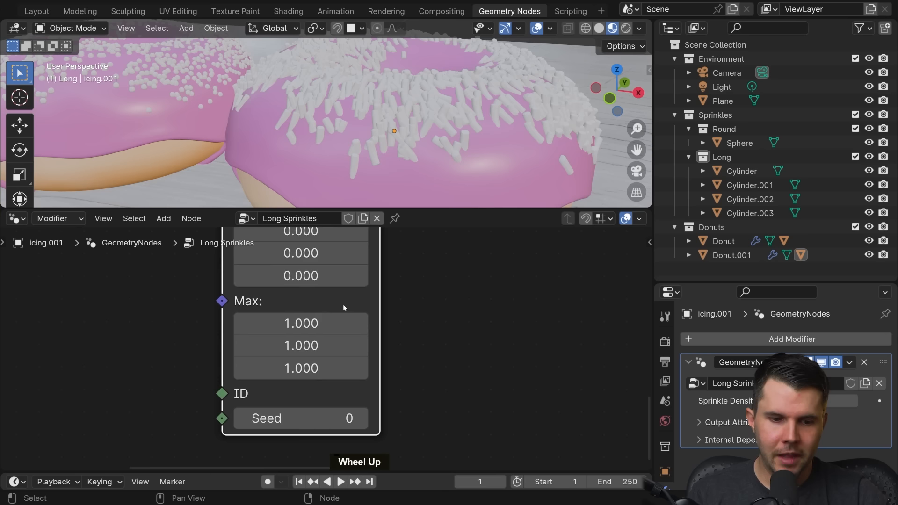
click(326, 324)
drag(326, 324, 325, 369)
text(0)
key(Return)
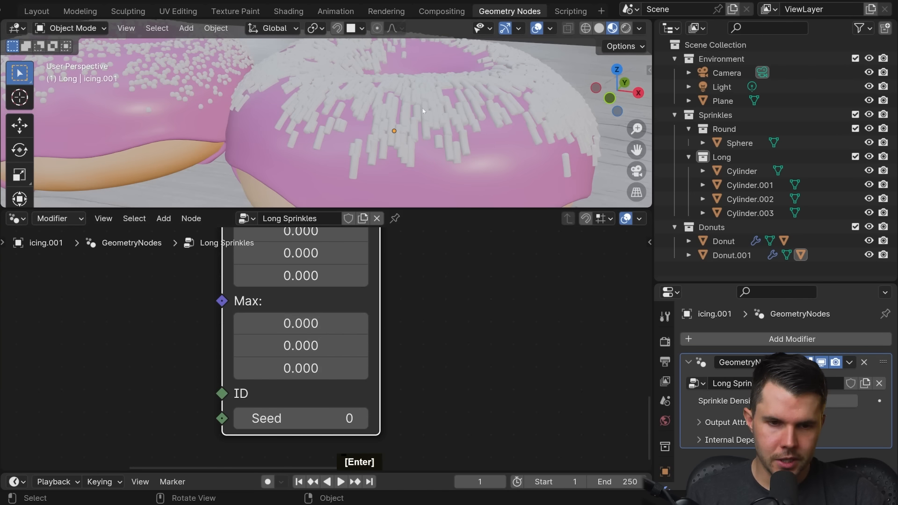
Step: Raise the Random Value node's Max Z component to 246.4 to randomize the sprinkles' rotation about their local Z axis
middle_drag(358, 316, 346, 348)
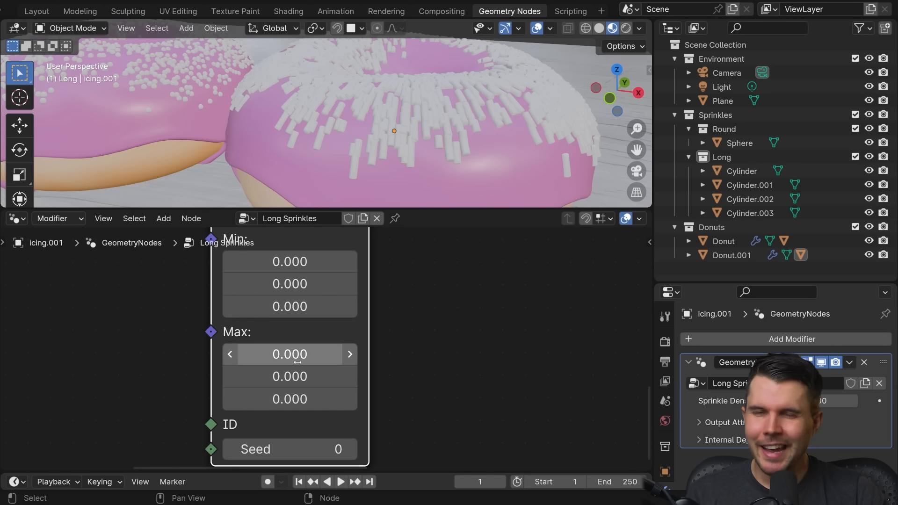
middle_drag(294, 365, 299, 402)
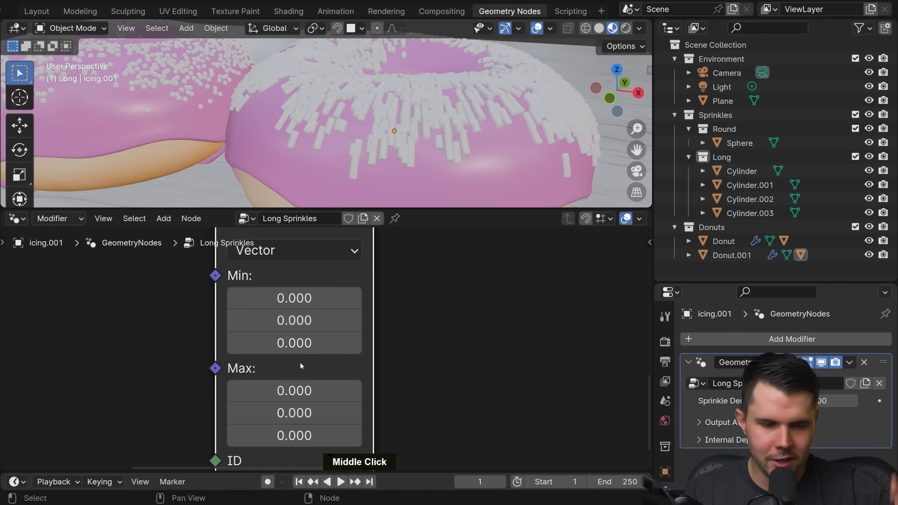
middle_drag(307, 344, 332, 285)
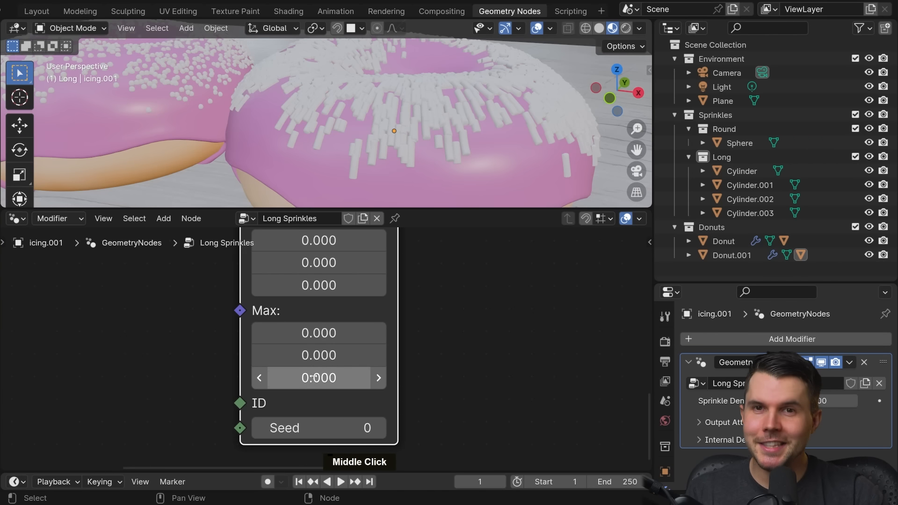
click(320, 378)
drag(319, 378, 364, 378)
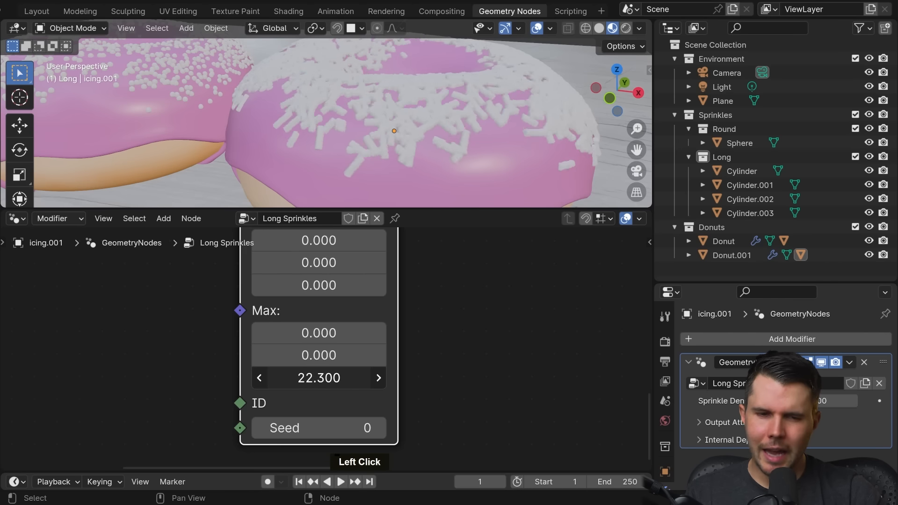
drag(319, 378, 397, 378)
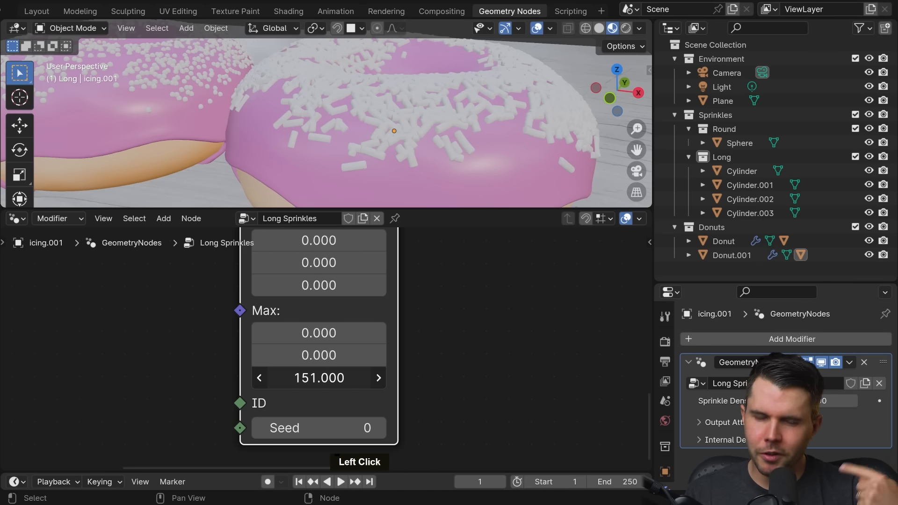
mouse_move(319, 378)
mouse_down()
mouse_move(388, 378)
mouse_move(322, 378)
mouse_up()
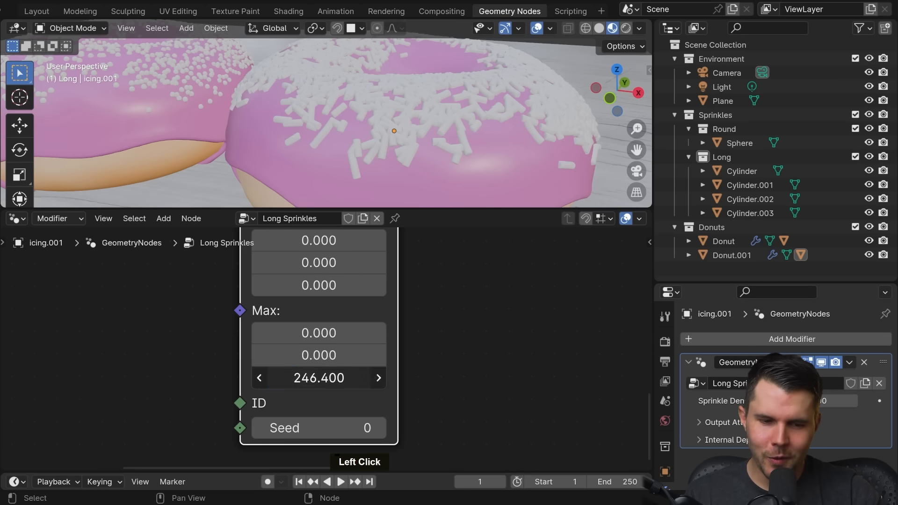
double_click(313, 381)
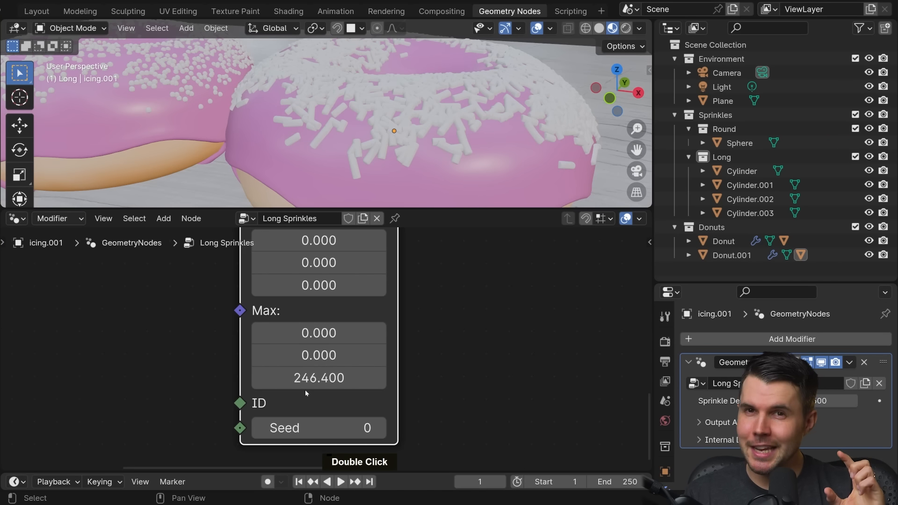
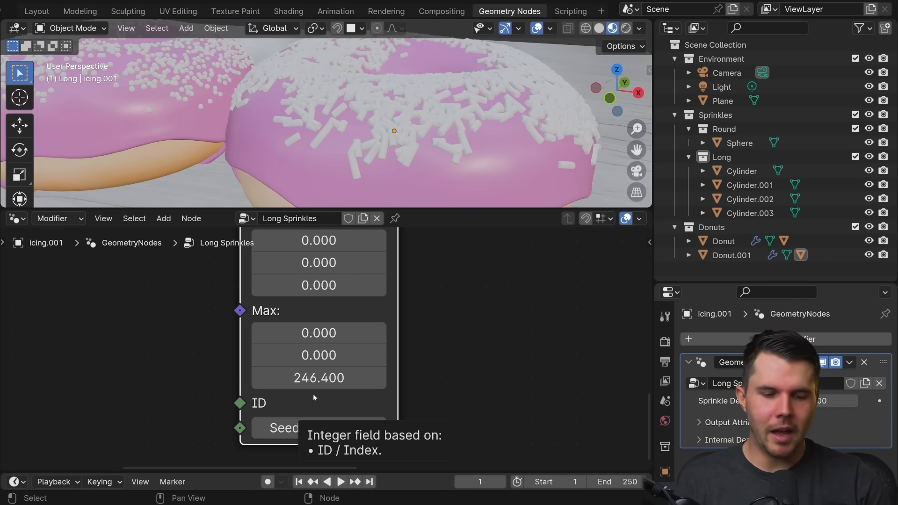
Step: Set the Random Value node's Max Z component to tau so the sprinkles can turn a full circle about that axis
scroll(323, 374, up, 1)
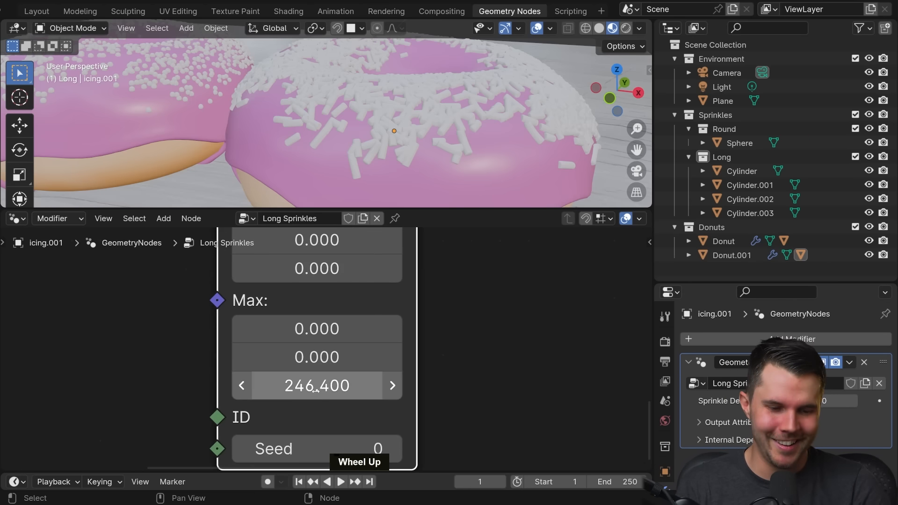
click(319, 378)
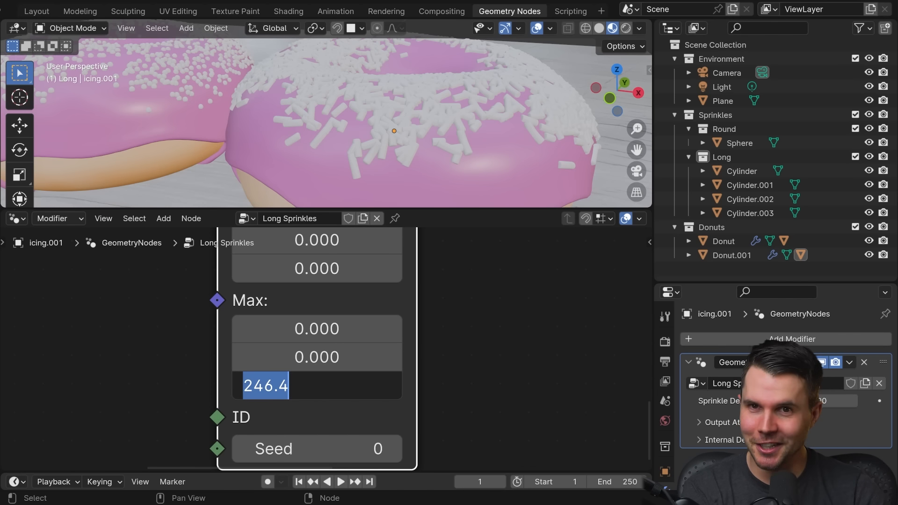
text(tau)
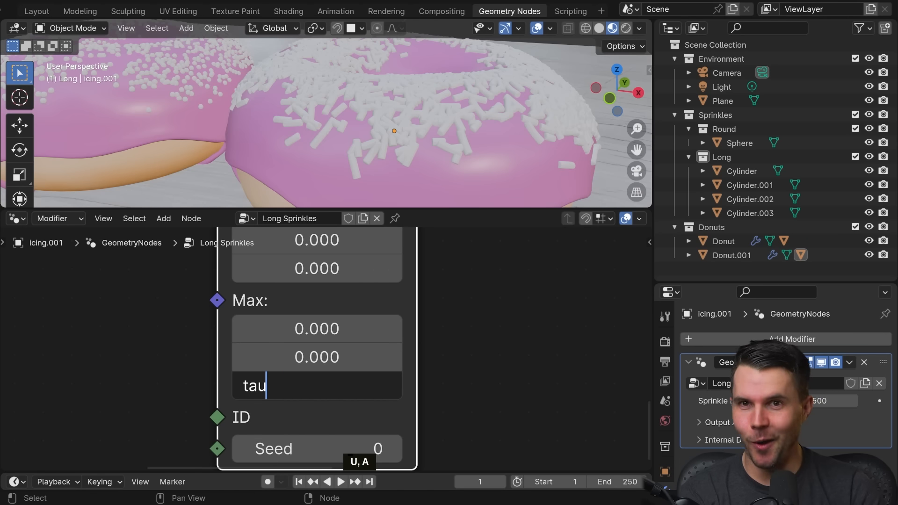
key(Return)
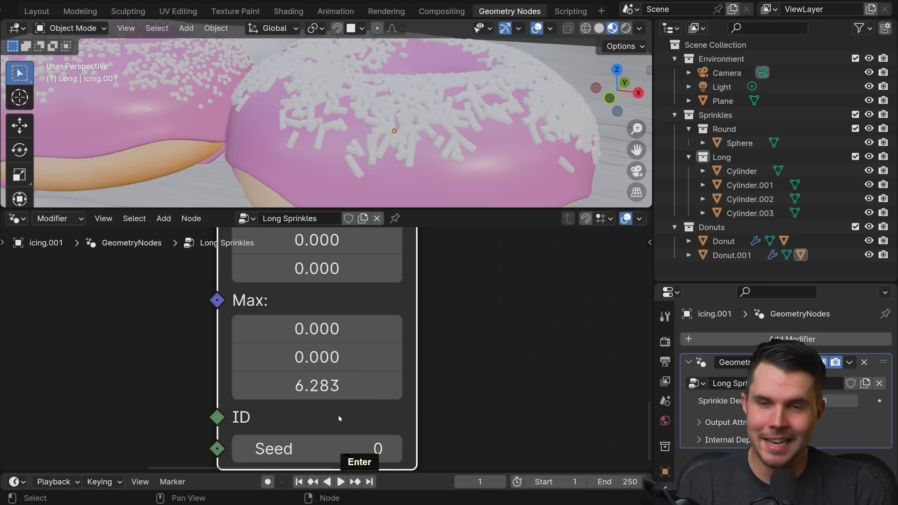
Step: Try pi and tau as the Random Value node's Max Y component, and reset it to 0
click(303, 358)
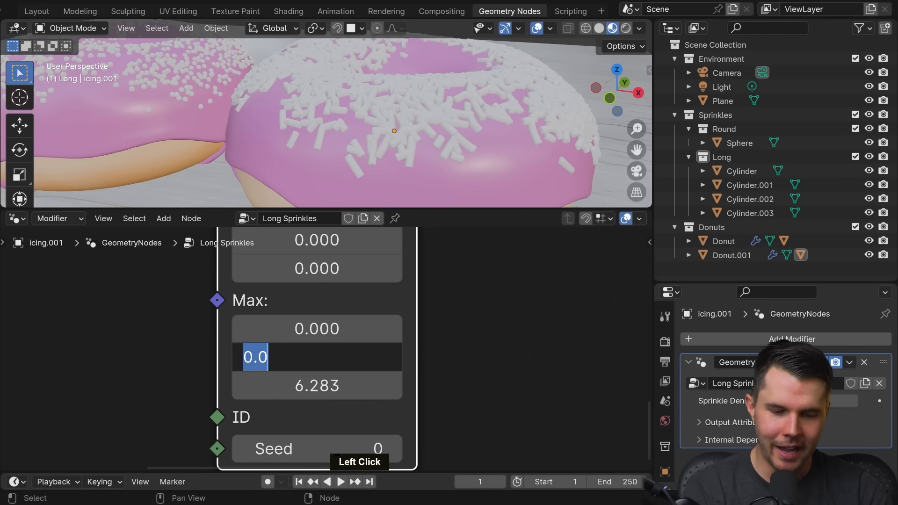
text(pi)
key(Return)
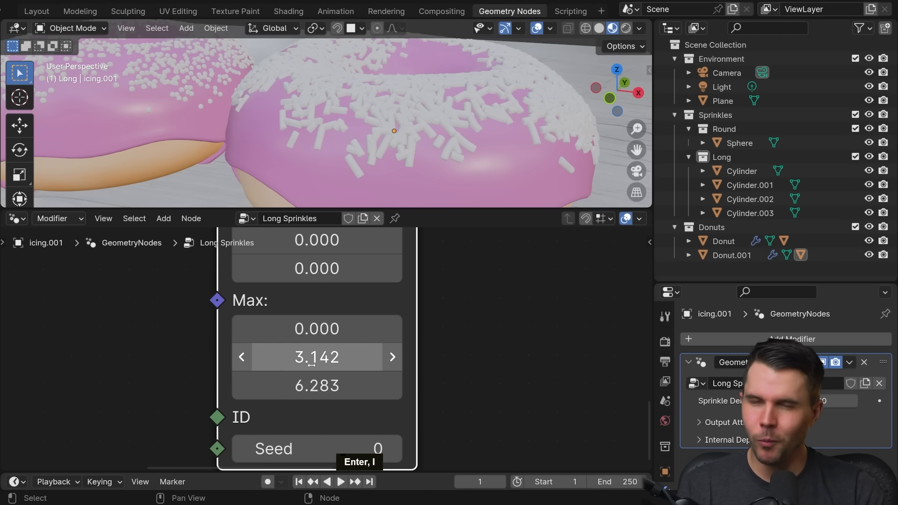
click(316, 359)
text(tau)
key(Return)
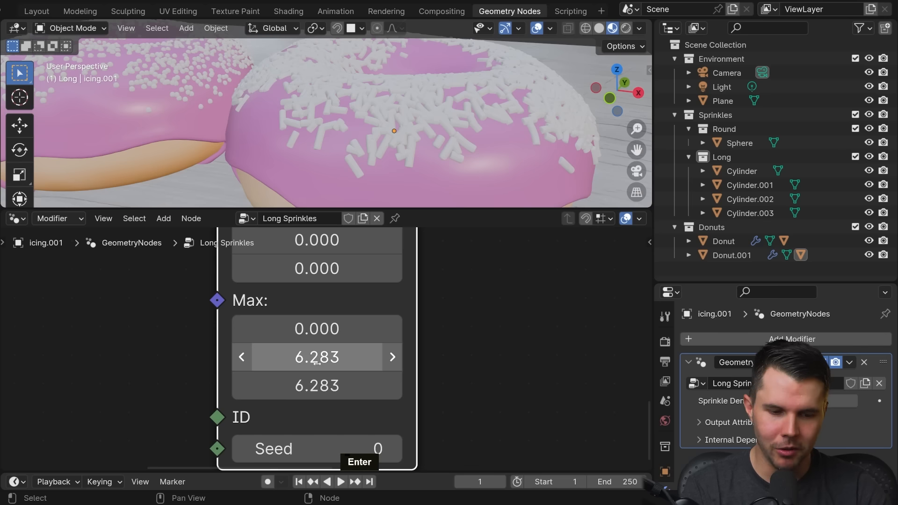
click(317, 358)
text(0)
key(Return)
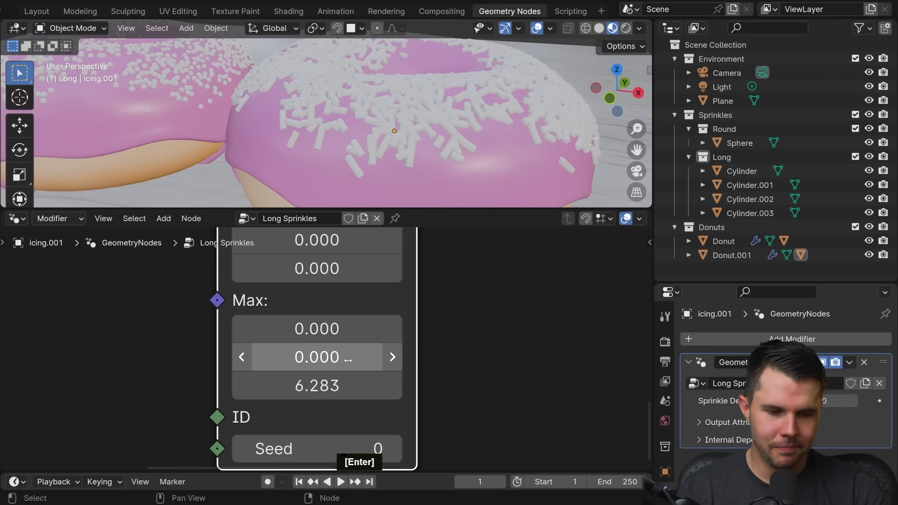
Step: Try raising the Random Value node's Max Y component to 25.3 and check the sprinkles' tilt on the icing
scroll(331, 371, up, 1)
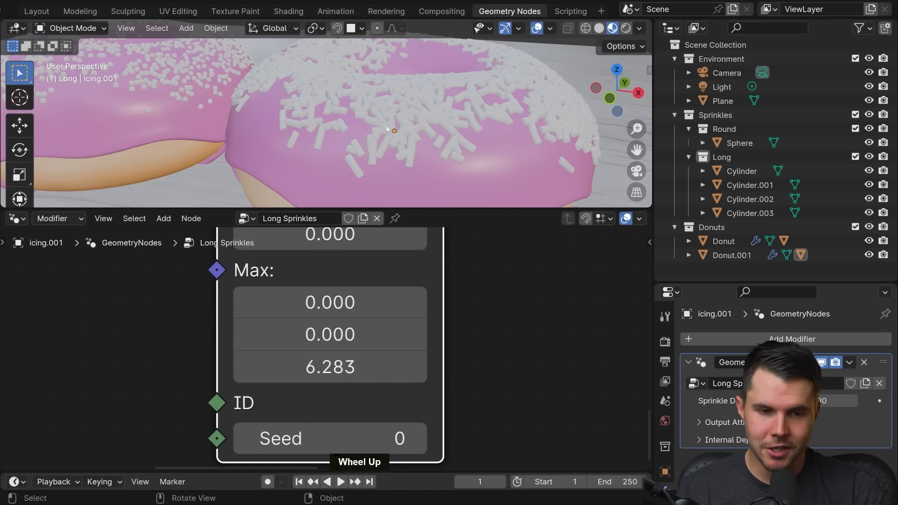
middle_drag(387, 130, 382, 211)
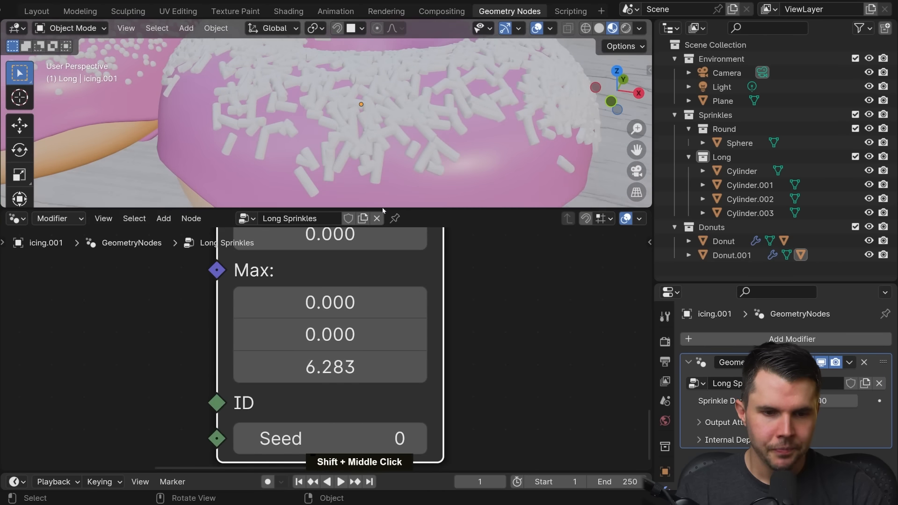
mouse_move(333, 334)
mouse_down()
mouse_move(355, 334)
mouse_move(344, 334)
mouse_up()
shift+middle_drag(384, 117, 385, 137)
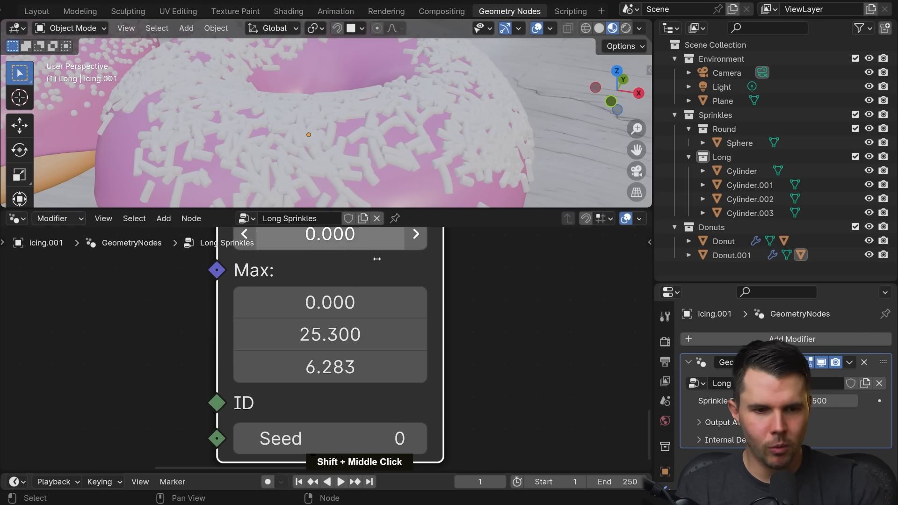
drag(332, 334, 365, 334)
right_click(351, 334)
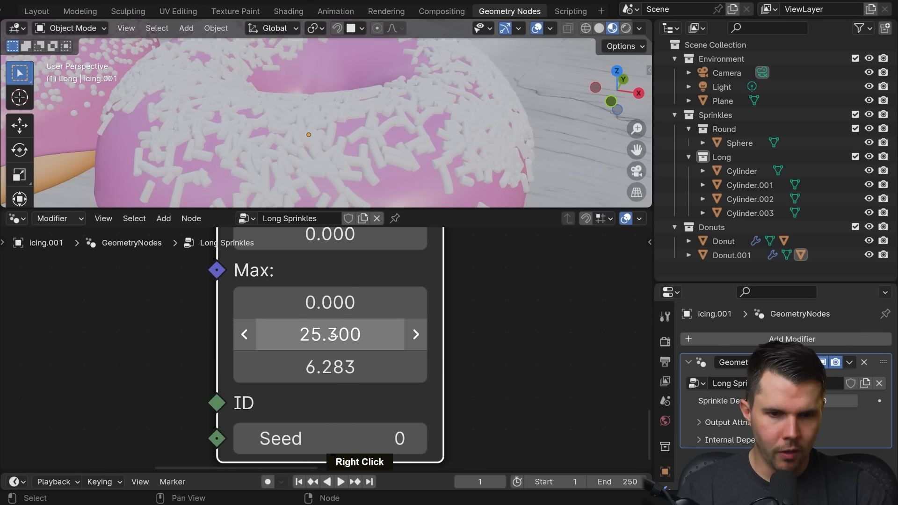
Step: Set the Random Value node's Max Y component to tau and check the sprinkles on the whole donut
scroll(351, 140, up, 3)
click(351, 334)
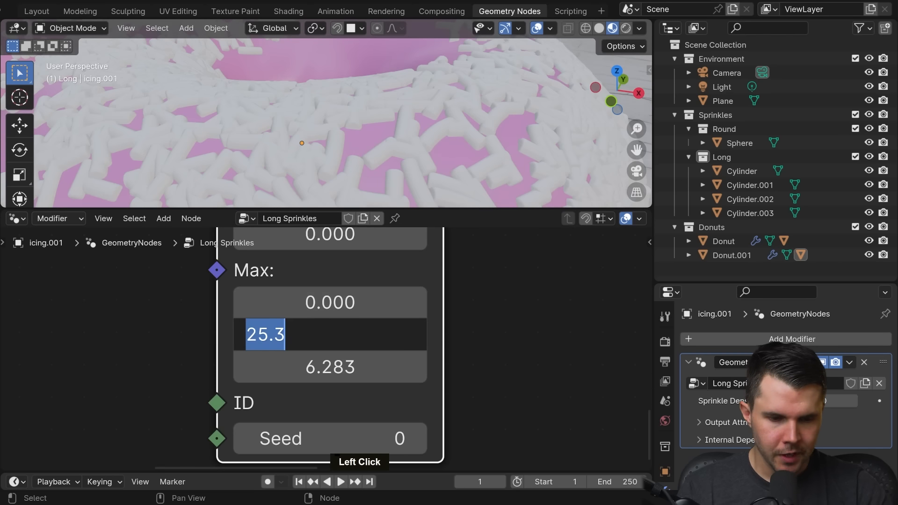
text(tau)
key(Return)
scroll(302, 88, down, 3)
scroll(366, 136, down, 4)
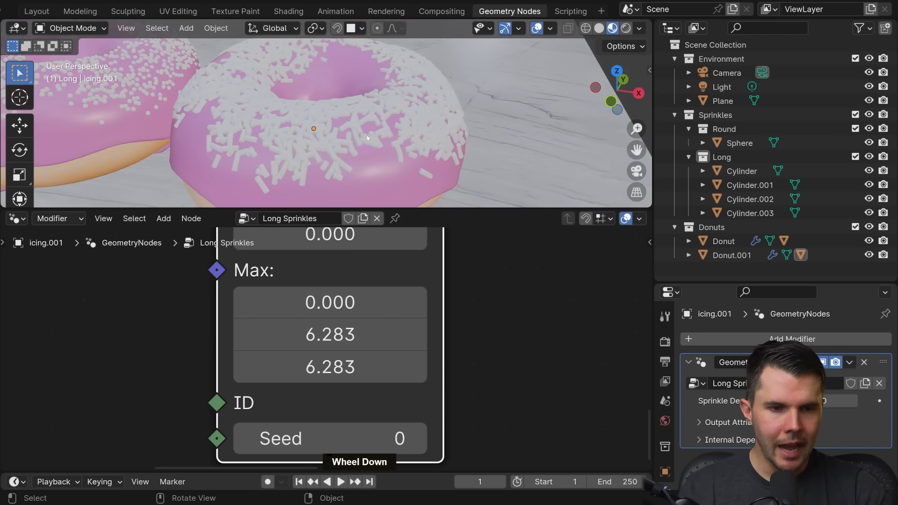
Step: Raise the Random Value node's Max X component to 0.51 for a slight random tilt, and check the sprinkles around the donut
scroll(366, 135, up, 2)
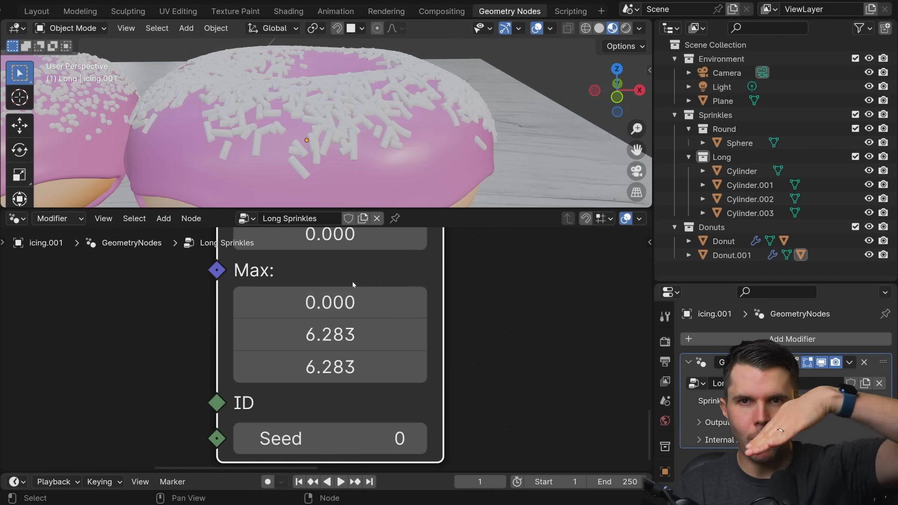
scroll(404, 173, up, 2)
drag(375, 302, 435, 302)
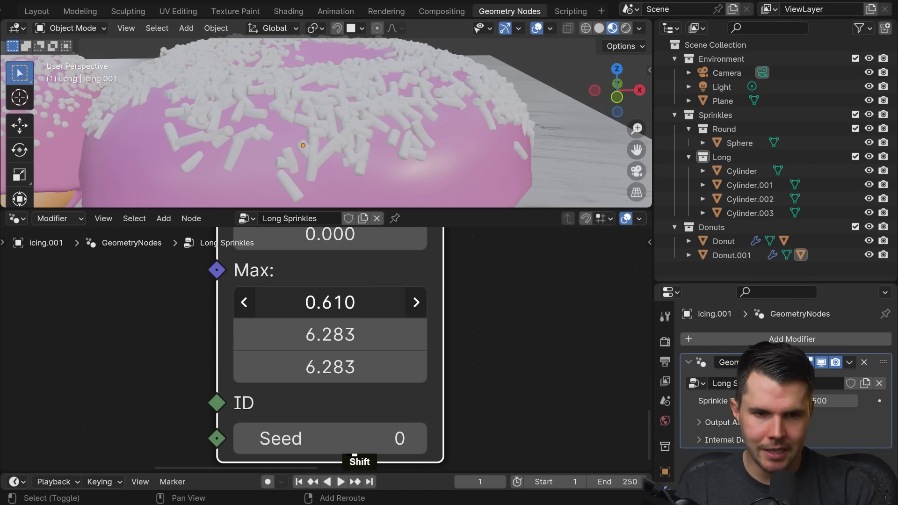
middle_drag(262, 98, 293, 97)
click(330, 302)
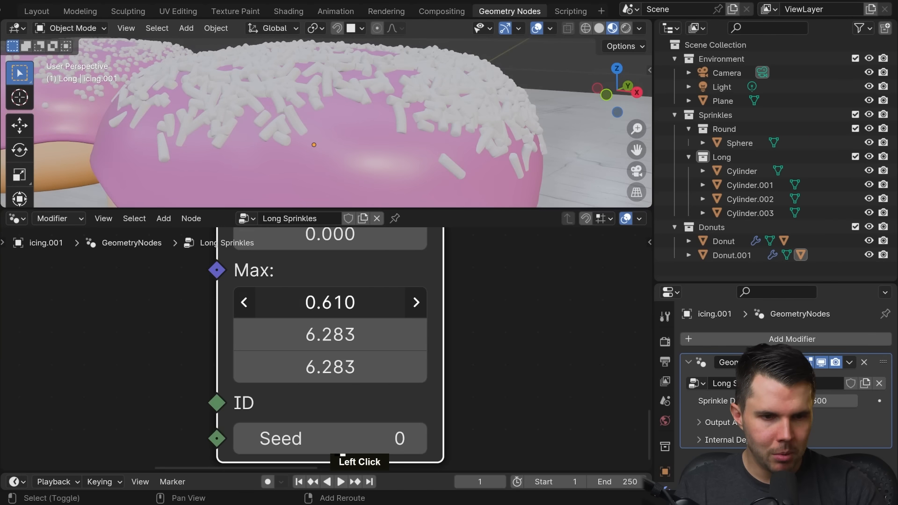
mouse_move(330, 303)
shift+mouse_down()
mouse_move(310, 303)
mouse_move(337, 302)
shift+mouse_up()
scroll(400, 159, down, 3)
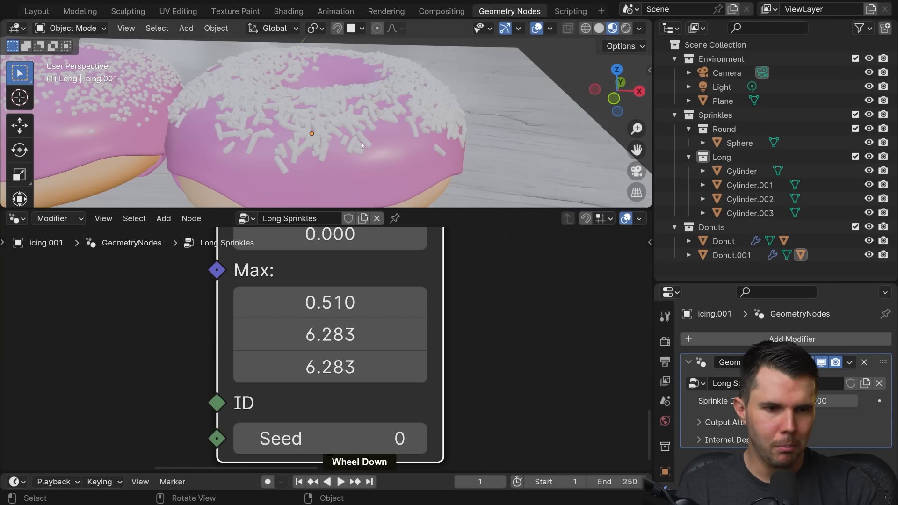
middle_drag(401, 160, 389, 127)
scroll(333, 170, down, 3)
scroll(389, 198, up, 3)
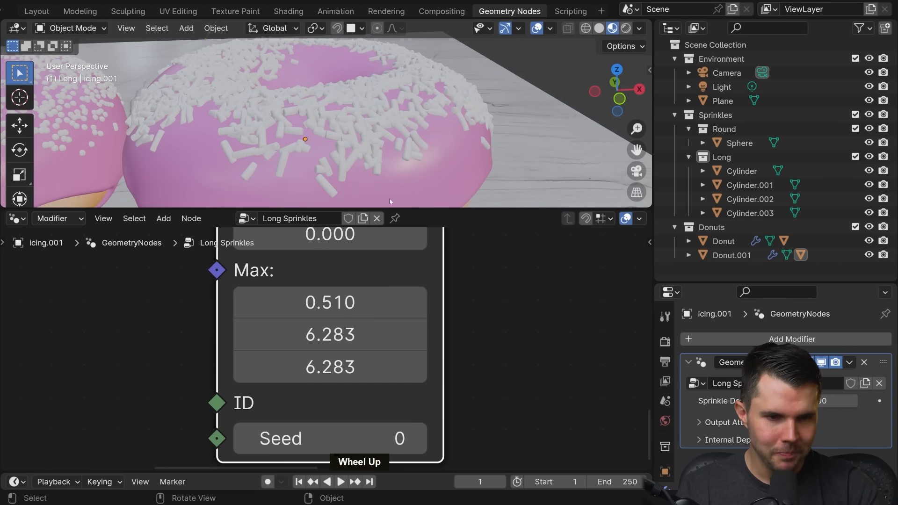
Step: Enlarge the 3D viewport above the node editor and select the Rotate Euler node in the Long Sprinkles tree
drag(394, 207, 392, 249)
scroll(381, 331, down, 9)
middle_drag(397, 334, 533, 357)
scroll(482, 350, down, 9)
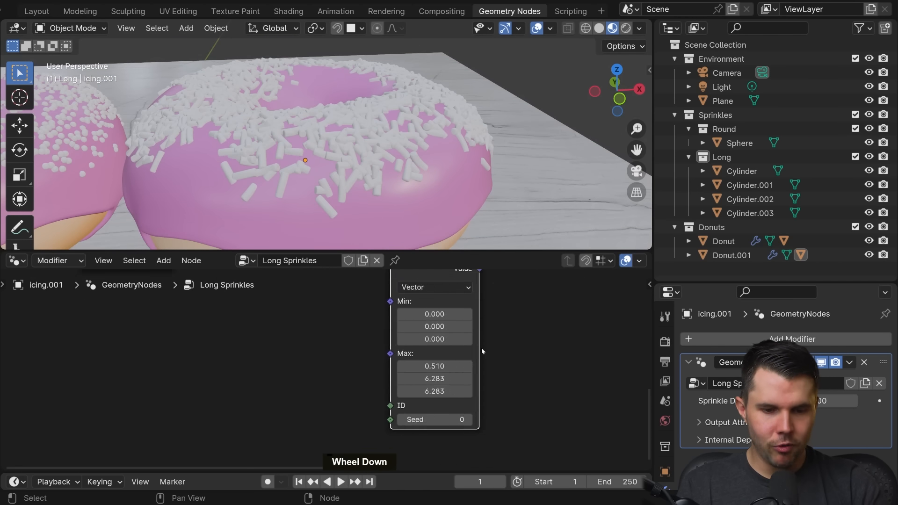
middle_drag(454, 324, 455, 325)
scroll(455, 324, down, 3)
scroll(436, 372, up, 2)
middle_drag(435, 372, 306, 382)
scroll(366, 382, up, 3)
scroll(402, 369, up, 1)
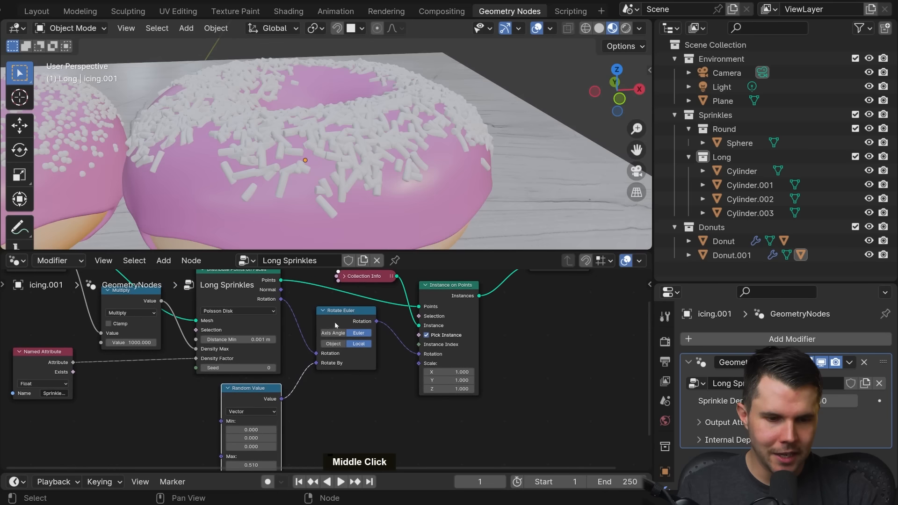
shift+click(336, 323)
middle_drag(346, 328, 356, 313)
scroll(362, 336, up, 2)
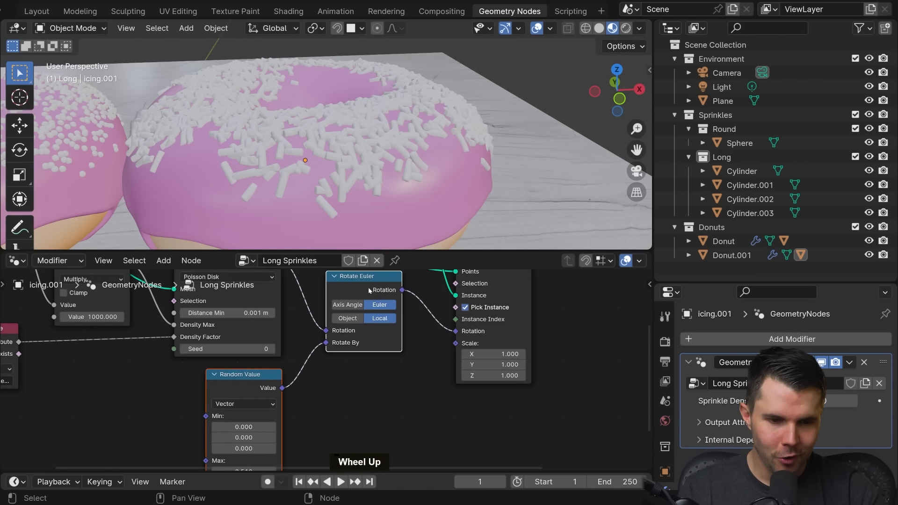
Step: Pin the Long Sprinkles node tree in the node editor and check the sprinkles on the icing up close
scroll(381, 338, up, 3)
middle_drag(325, 376, 350, 313)
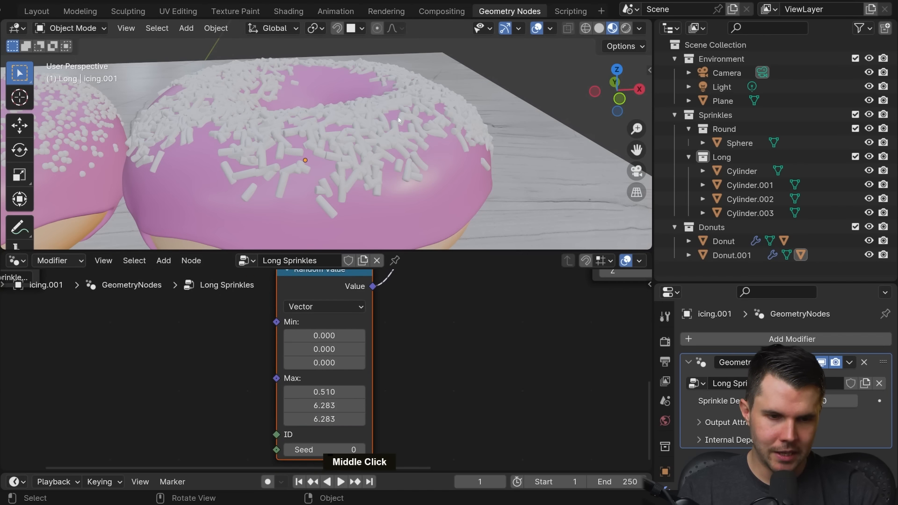
middle_drag(506, 154, 366, 162)
scroll(367, 163, down, 4)
middle_drag(295, 333, 305, 344)
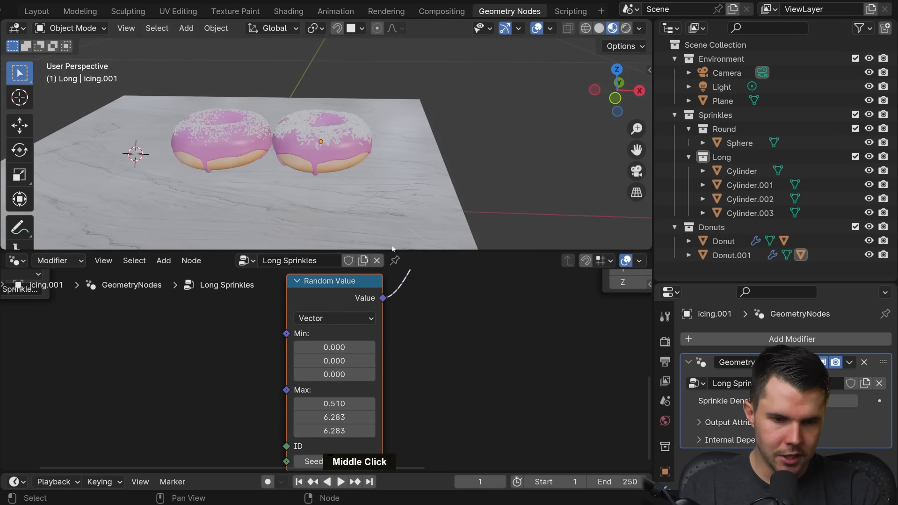
click(395, 261)
scroll(345, 167, up, 6)
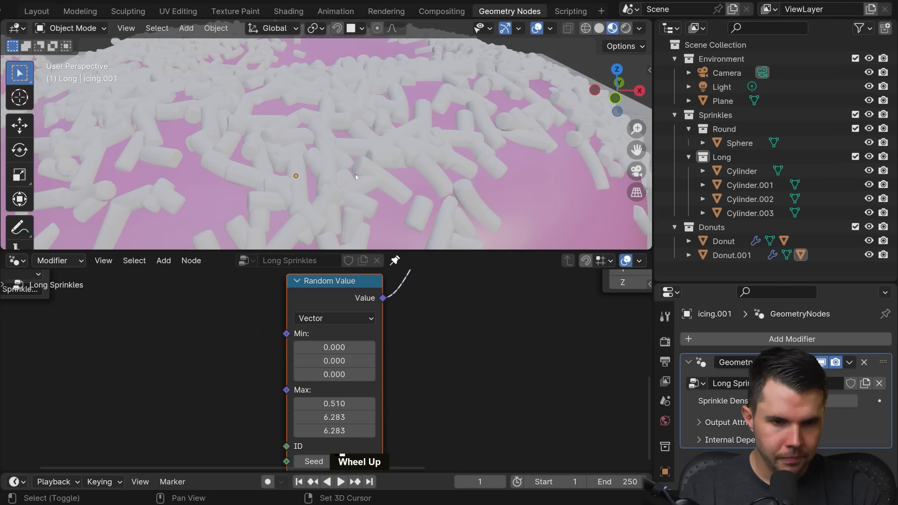
Step: Try a Distance Min of 0.004 m on the Poisson Disk point distribution node and check the sprinkle spacing
middle_drag(262, 300, 336, 384)
scroll(365, 348, up, 2)
middle_drag(369, 345, 182, 310)
scroll(347, 357, up, 2)
middle_drag(342, 335, 351, 356)
scroll(351, 357, up, 3)
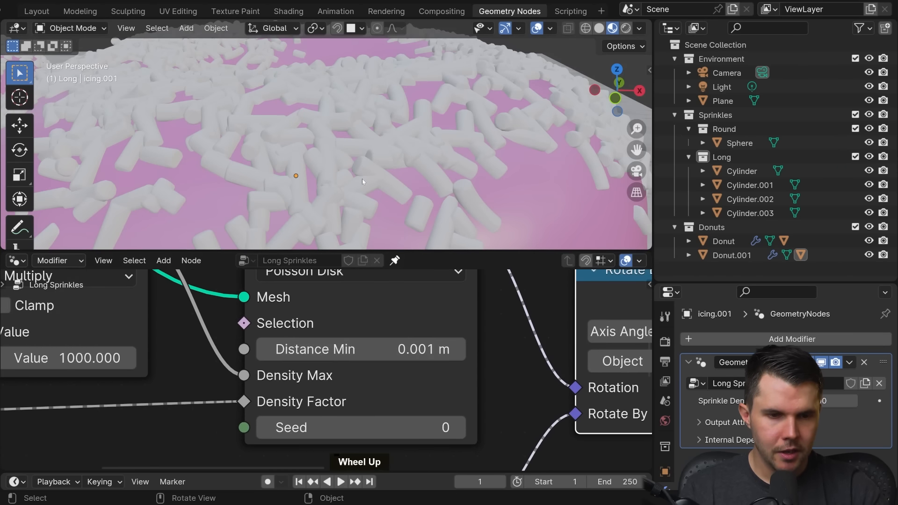
ctrl+middle_drag(363, 179, 364, 192)
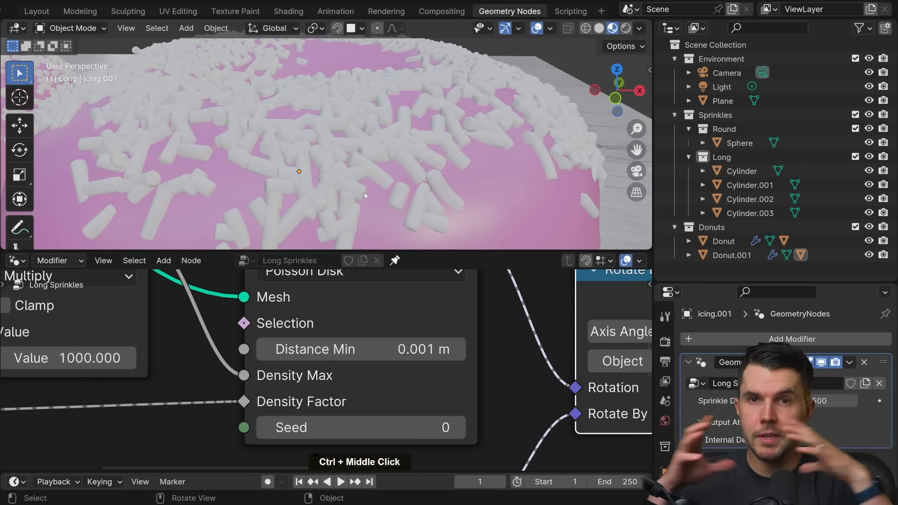
click(360, 350)
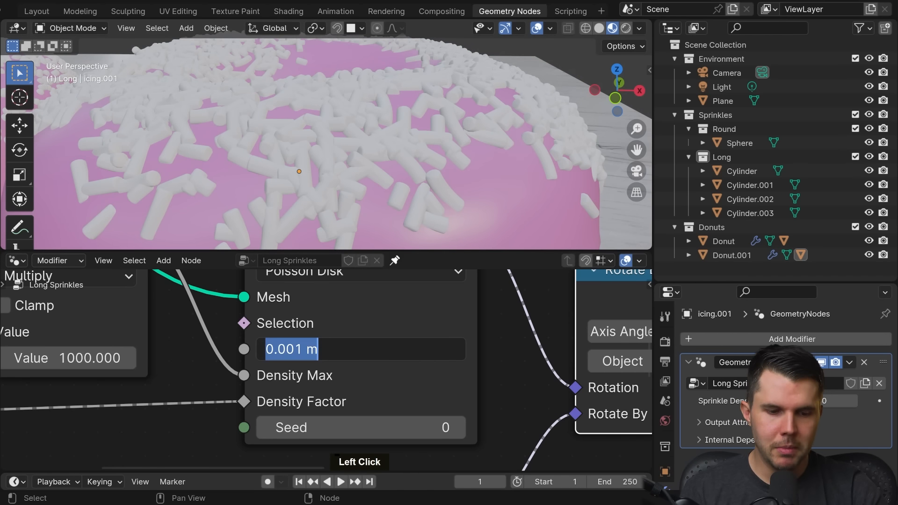
click(307, 349)
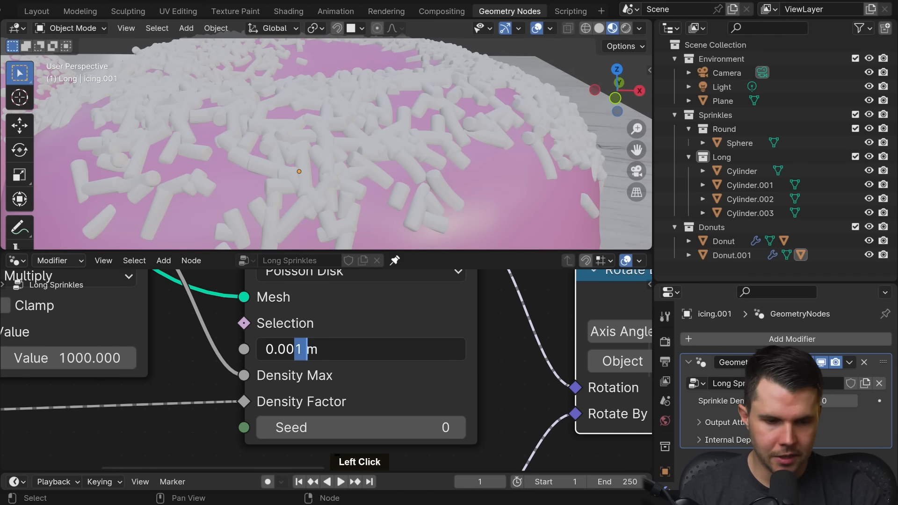
text(4)
key(Return)
middle_drag(405, 158, 372, 176)
scroll(369, 176, down, 3)
scroll(362, 154, down, 3)
Step: Set the Poisson Disk distribution's Distance Min to 0.003 m and check the spacing of the long sprinkles
click(327, 350)
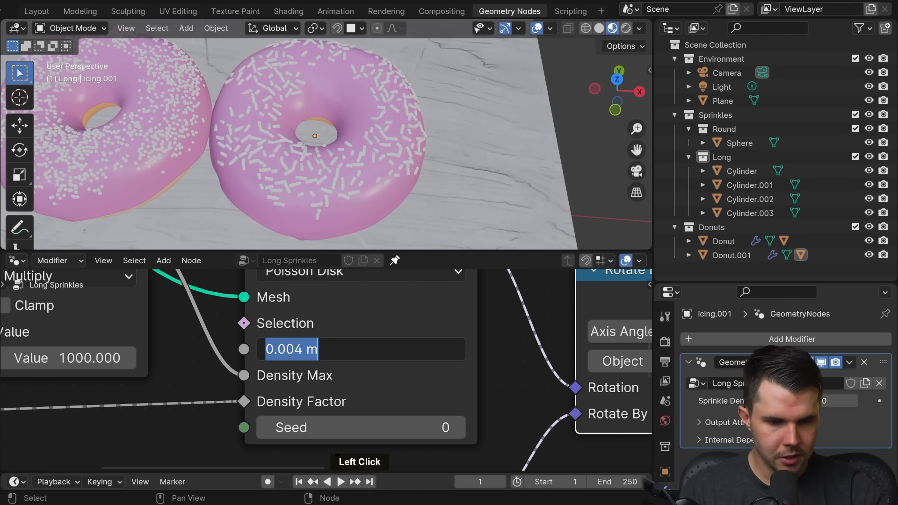
click(297, 350)
key(BackSpace)
text(3)
key(Return)
scroll(355, 180, up, 3)
middle_drag(356, 180, 375, 150)
scroll(377, 148, down, 2)
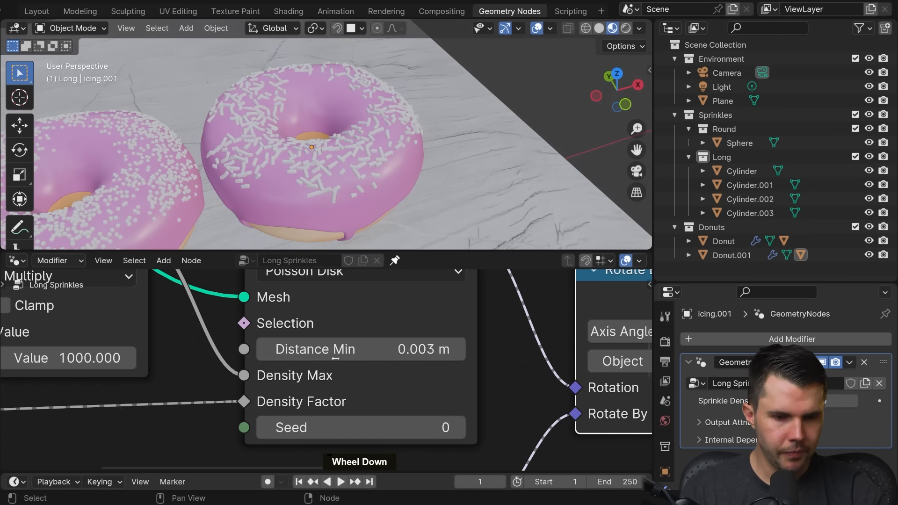
click(335, 358)
click(485, 360)
Step: Compare the size of the long sprinkles with the round ones on the neighbouring donut and the original cylinders
scroll(485, 359, down, 3)
middle_click(365, 149)
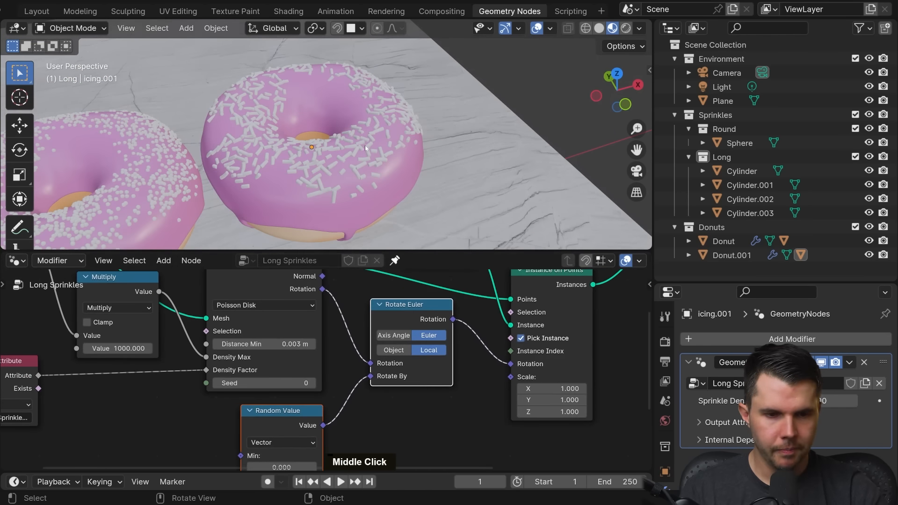
scroll(366, 151, down, 3)
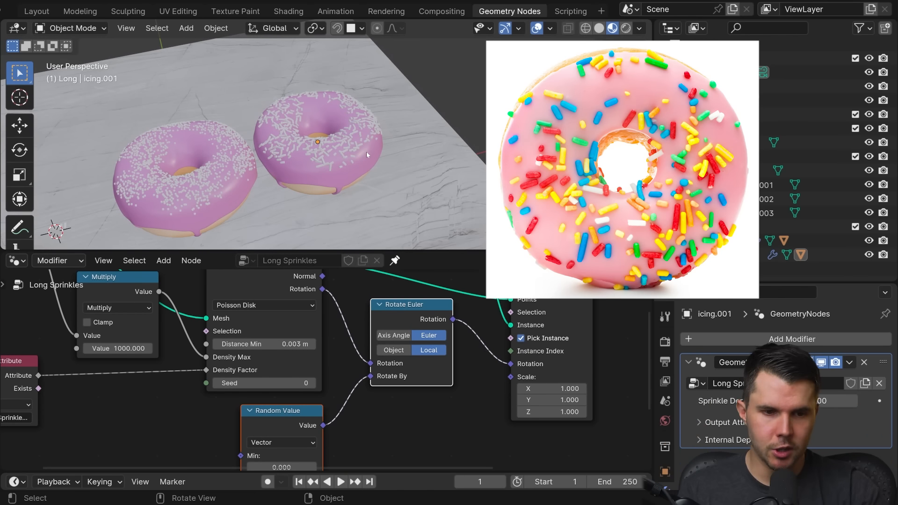
scroll(532, 391, up, 2)
scroll(405, 373, up, 2)
middle_drag(543, 393, 338, 415)
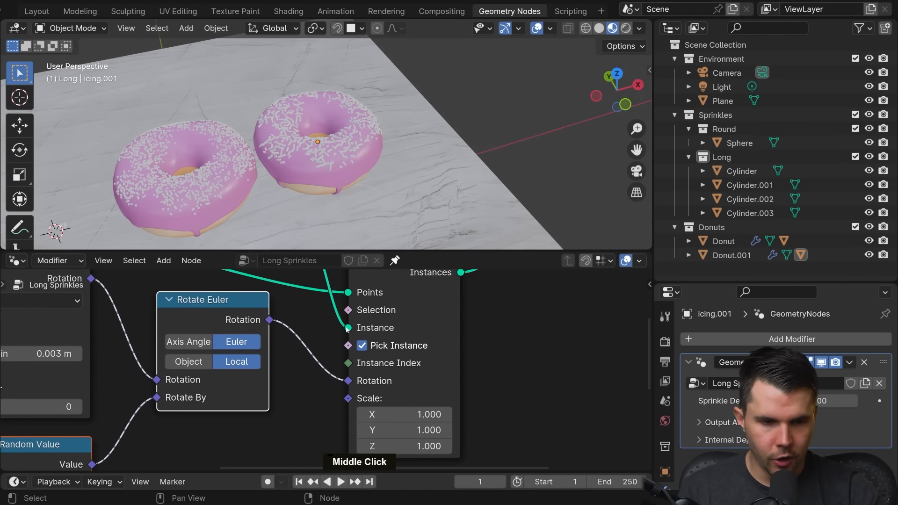
scroll(223, 187, down, 3)
scroll(394, 127, up, 3)
shift+middle_drag(224, 187, 304, 177)
scroll(304, 177, up, 2)
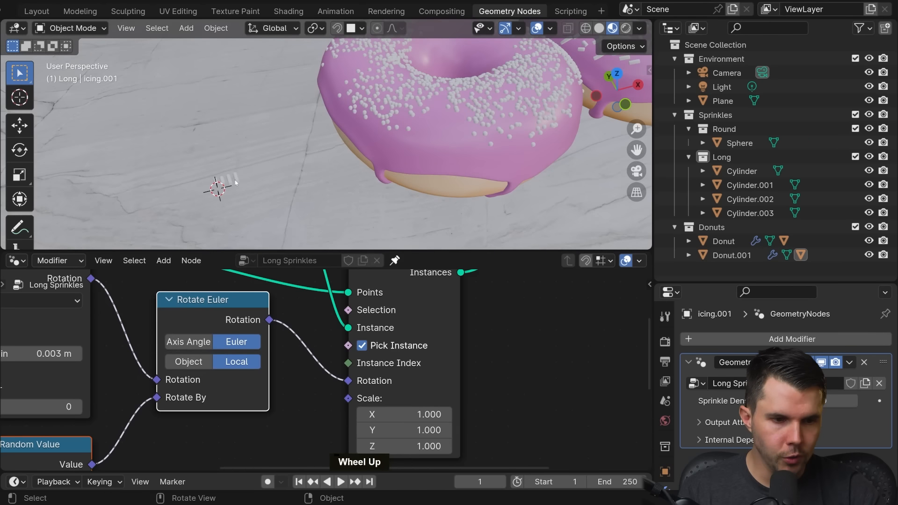
scroll(445, 181, down, 3)
shift+middle_drag(445, 182, 391, 160)
scroll(335, 164, up, 3)
Step: Set the Instance on Points node's Scale to 1.5 on X, Y and Z to enlarge the long sprinkles
click(345, 166)
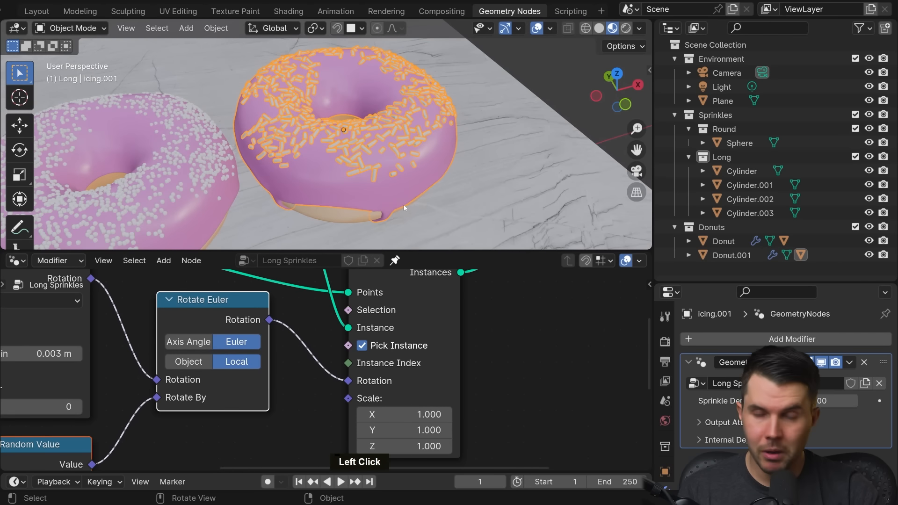
middle_drag(435, 346, 406, 311)
scroll(408, 346, up, 3)
middle_drag(407, 381, 401, 359)
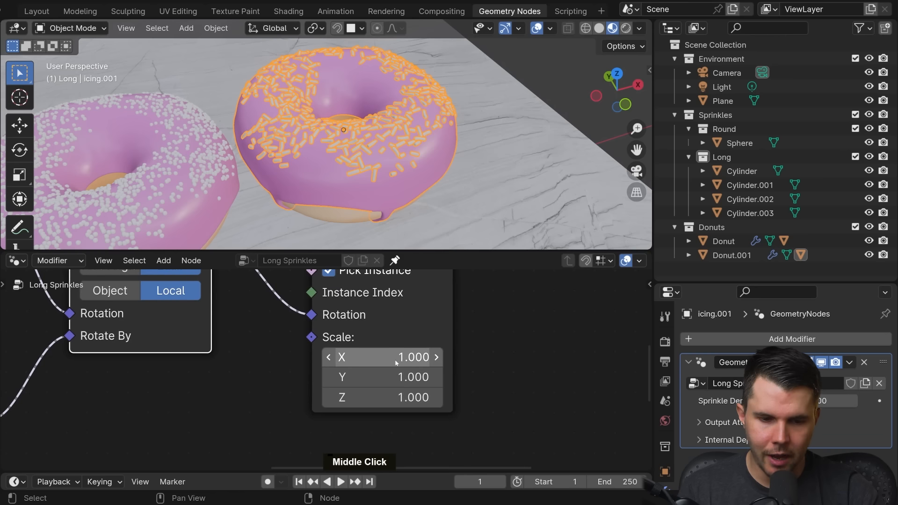
key(alt+a)
drag(396, 359, 396, 398)
key(Escape)
drag(395, 357, 395, 398)
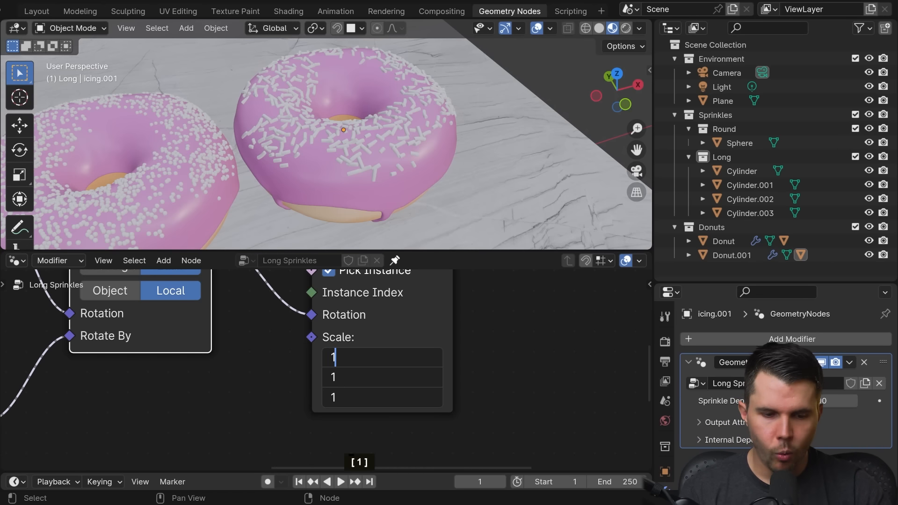
text(1.5)
key(Return)
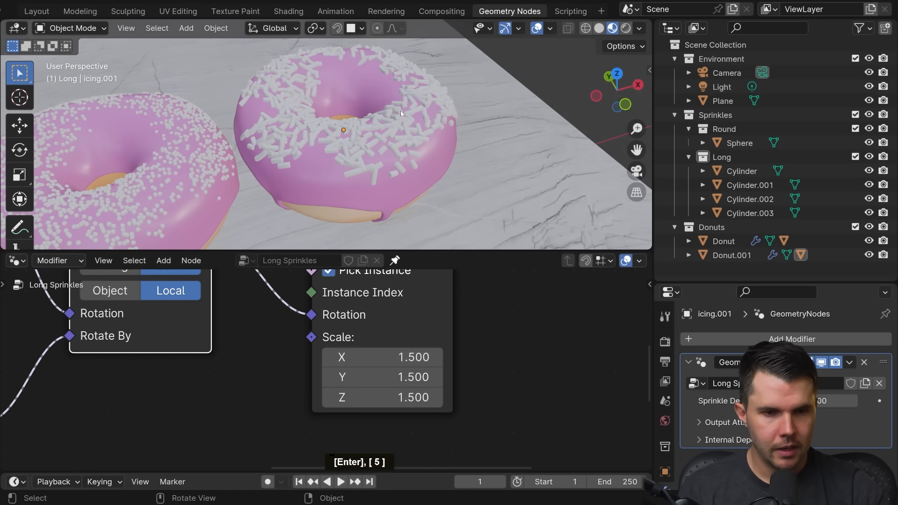
Step: Set the Poisson Disk distribution's Distance Min to 0.006 m and check the enlarged sprinkles for overlap
mouse_move(379, 140)
middle_down()
mouse_move(406, 139)
mouse_move(375, 133)
middle_up()
middle_drag(388, 315, 645, 385)
scroll(281, 351, up, 4)
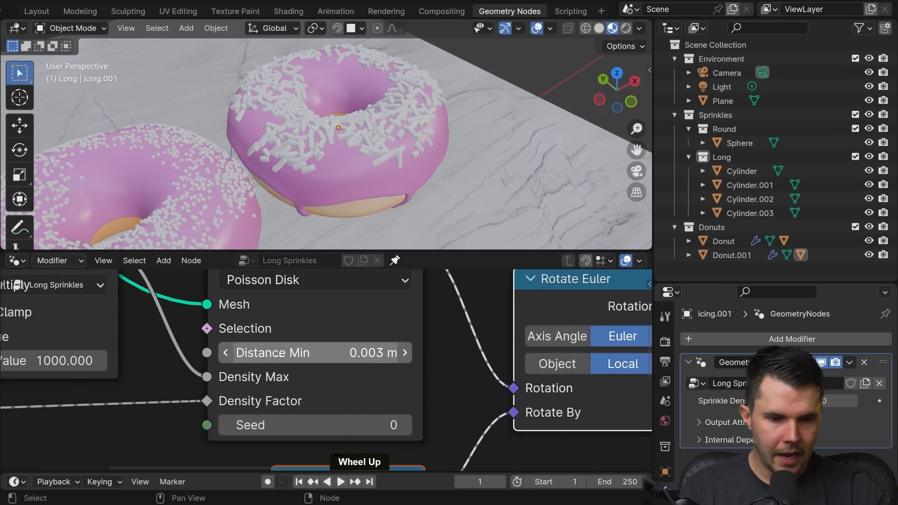
click(253, 350)
click(253, 350)
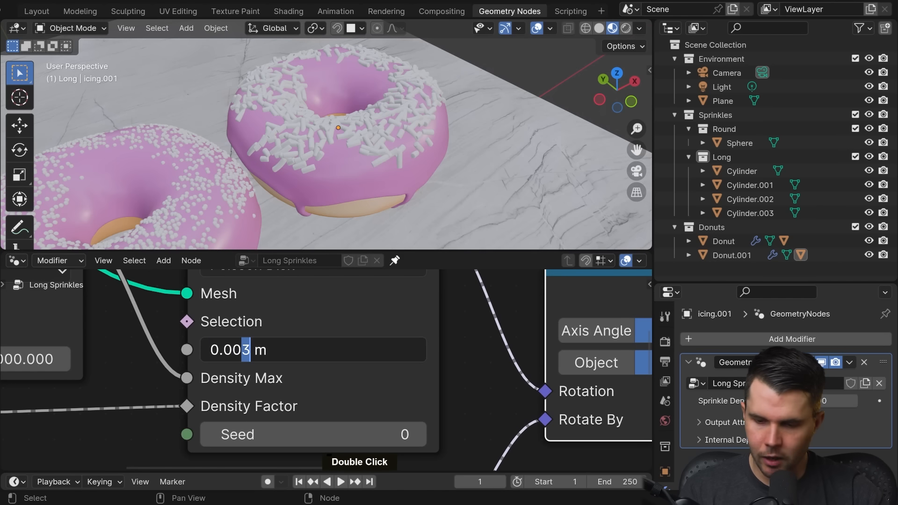
text(6)
key(Return)
middle_drag(397, 231, 356, 197)
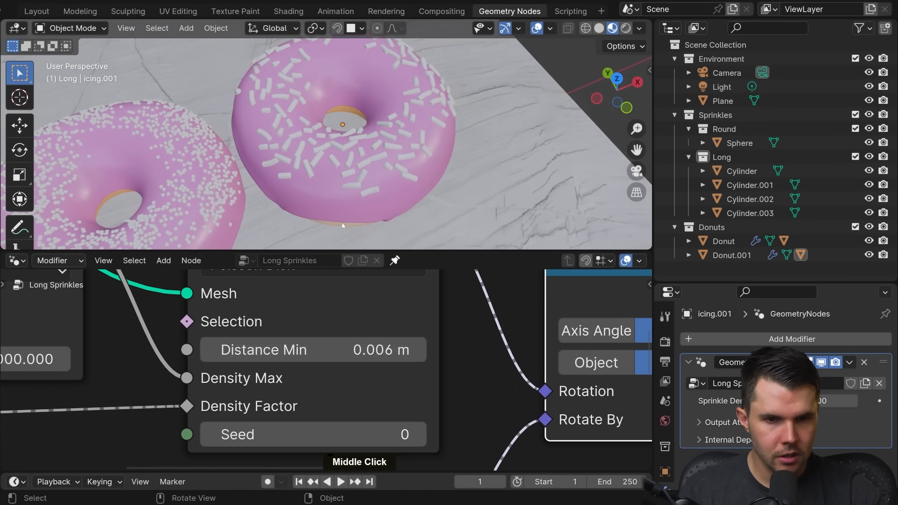
scroll(344, 193, down, 3)
scroll(344, 193, up, 3)
Step: Try a Distance Min of 0.005 m on the Poisson Disk distribution and check the sprinkle spacing
click(252, 350)
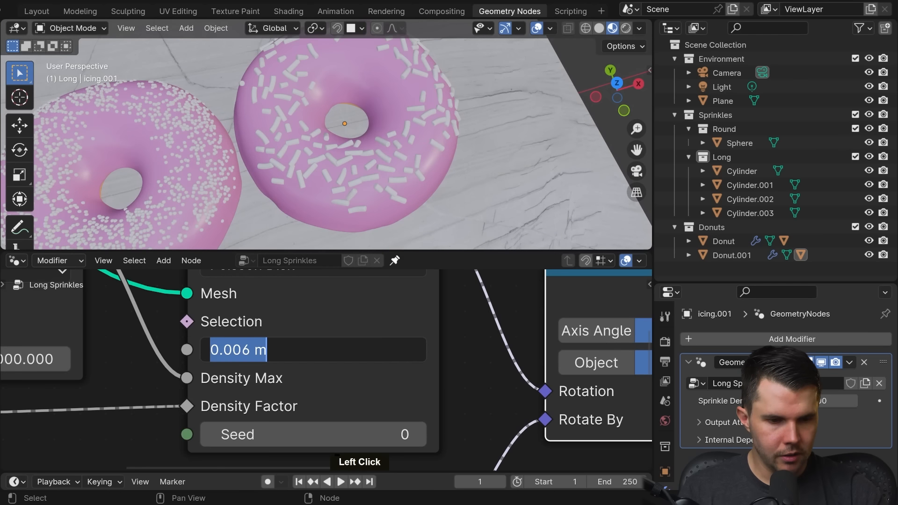
click(241, 350)
text(5)
key(Return)
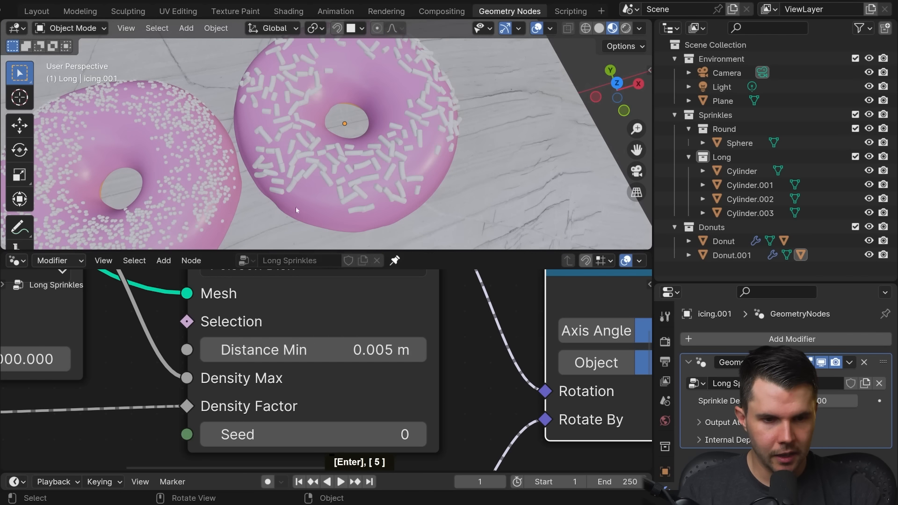
middle_drag(318, 178, 327, 170)
Step: Return the Poisson Disk distribution's Distance Min to 0.006 m and inspect the long sprinkles around the donut hole up close
click(255, 349)
drag(251, 350, 241, 350)
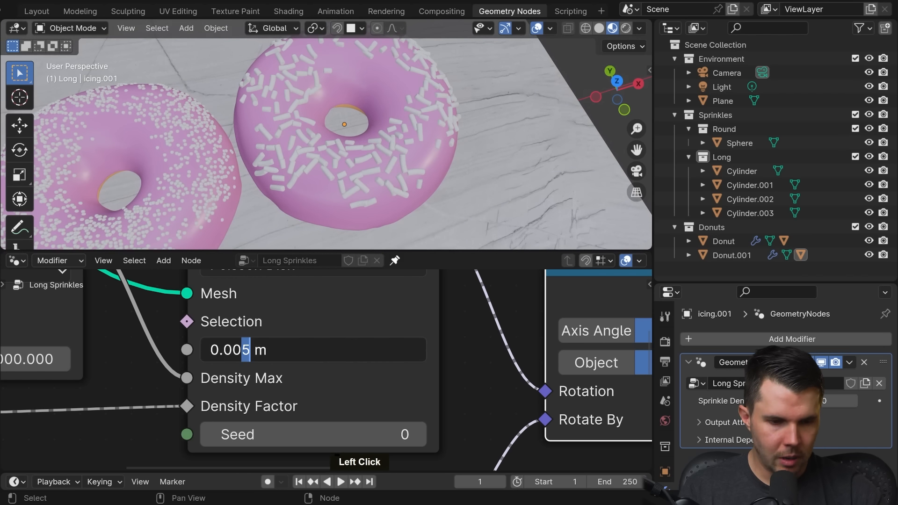
text(6)
key(Return)
scroll(343, 204, up, 5)
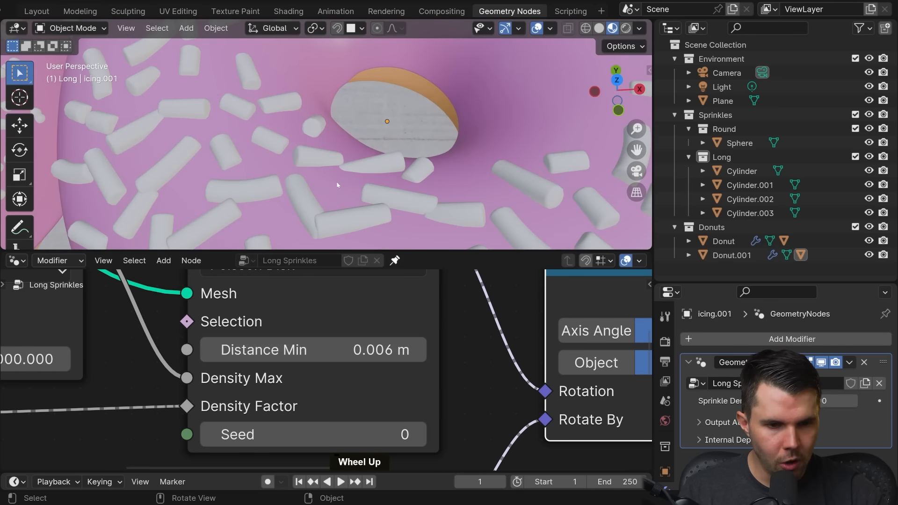
mouse_move(337, 197)
middle_down()
mouse_move(327, 187)
mouse_move(330, 200)
mouse_move(330, 184)
middle_up()
scroll(312, 169, down, 2)
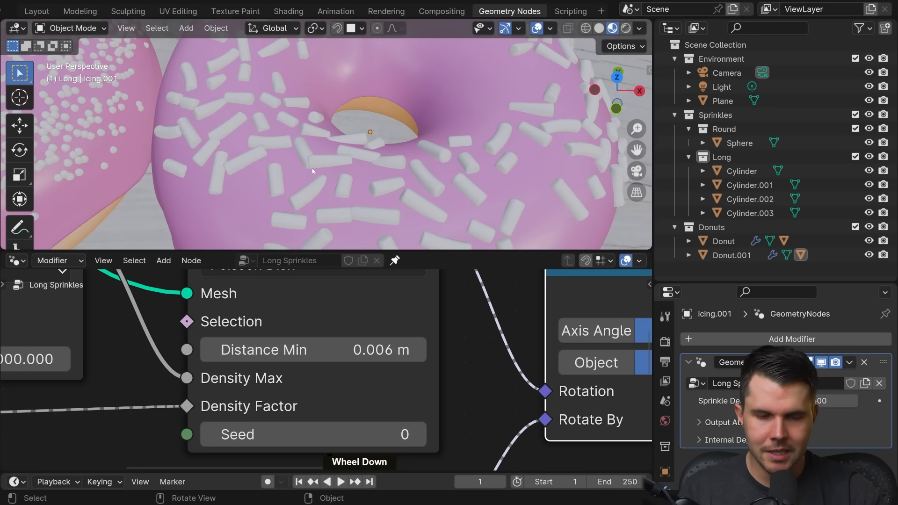
shift+middle_drag(385, 168, 410, 135)
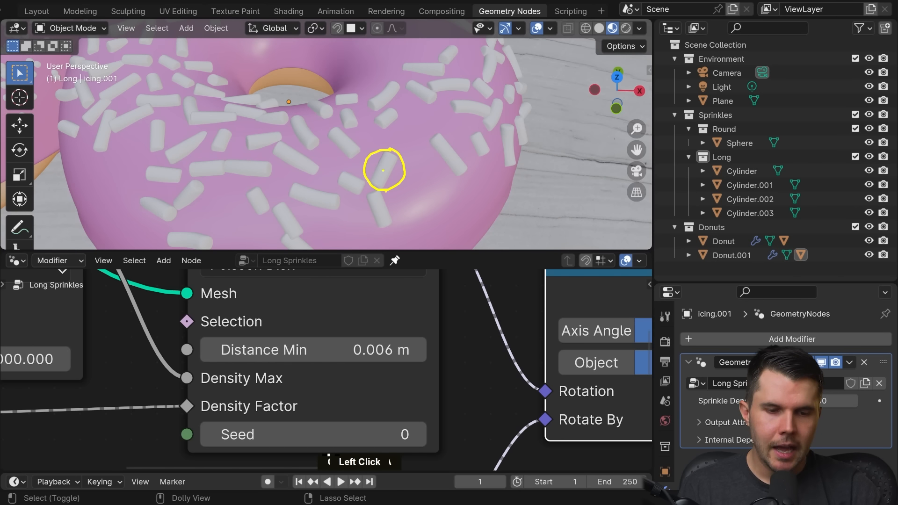
Step: Try a Distance Min of 0.01 m on the Poisson Disk distribution, check the sprinkle coverage and undo the change
double_click(327, 350)
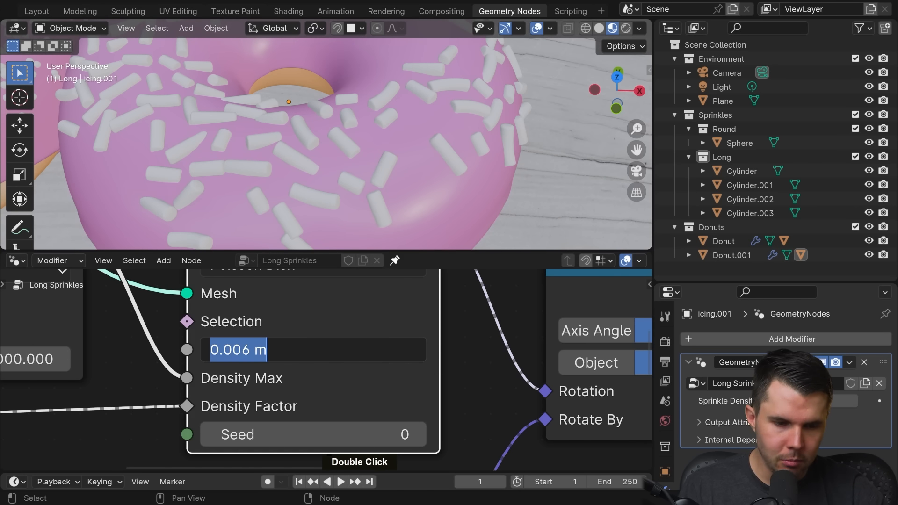
drag(230, 350, 263, 350)
text(1)
key(Return)
scroll(394, 139, down, 4)
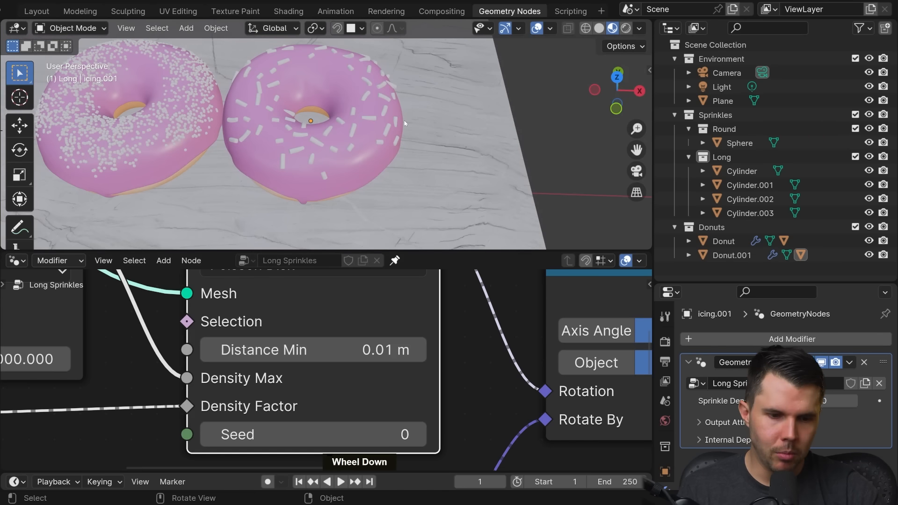
key(ctrl+z)
Step: Examine the long sprinkles' spacing and size from several angles beside the round-sprinkled donut
middle_drag(403, 125, 393, 213)
scroll(395, 129, up, 3)
scroll(375, 190, down, 5)
scroll(375, 190, up, 5)
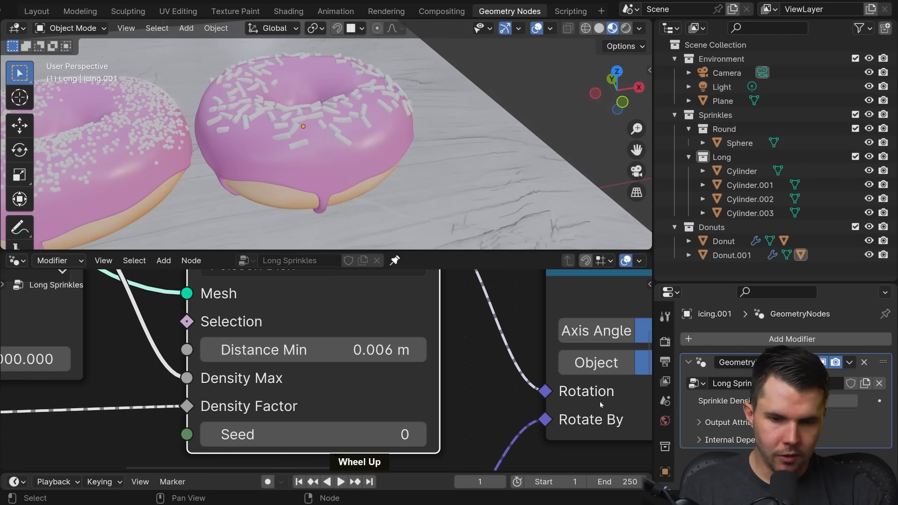
scroll(601, 404, down, 4)
scroll(378, 168, down, 3)
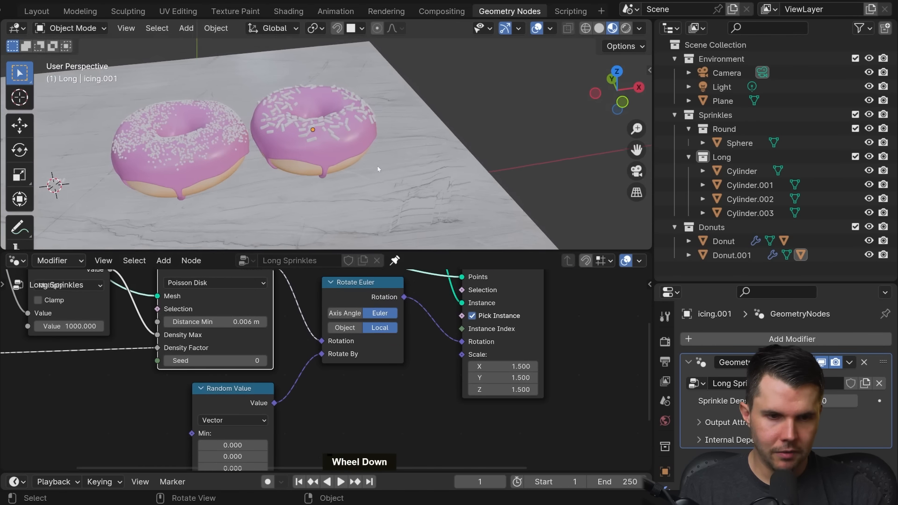
middle_drag(378, 166, 442, 160)
scroll(343, 175, up, 1)
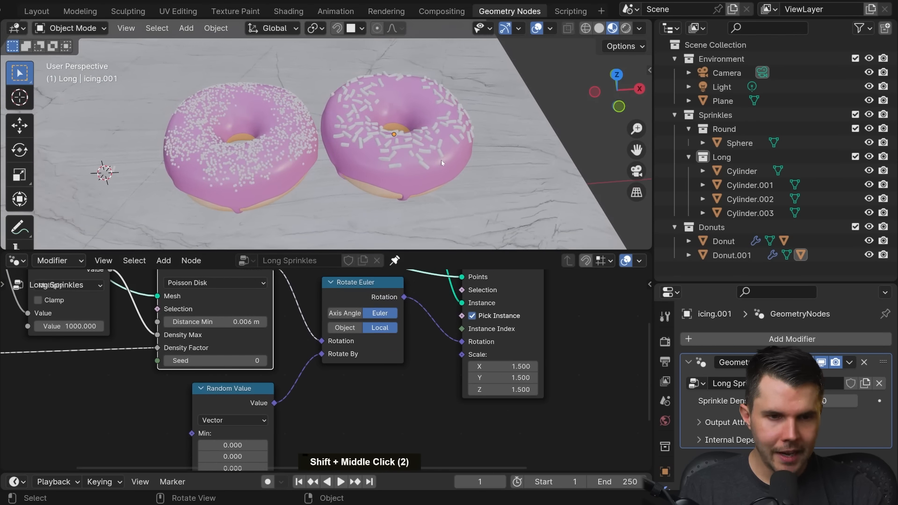